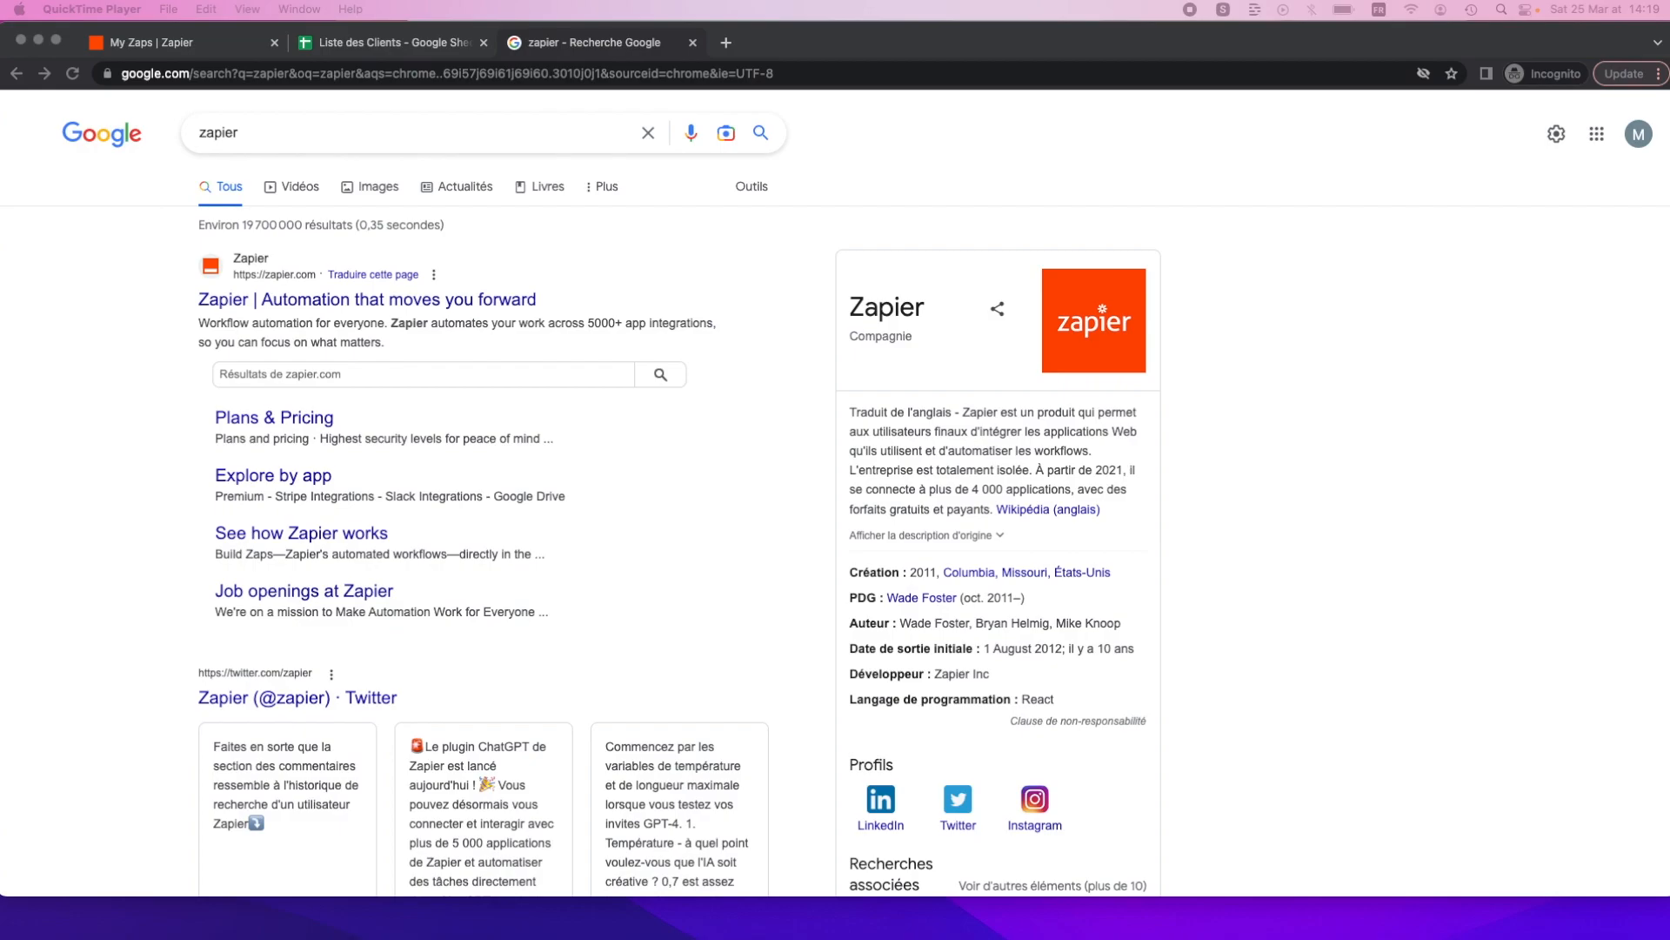
Open the Zapier website from the Google search results.
left_click(108, 342)
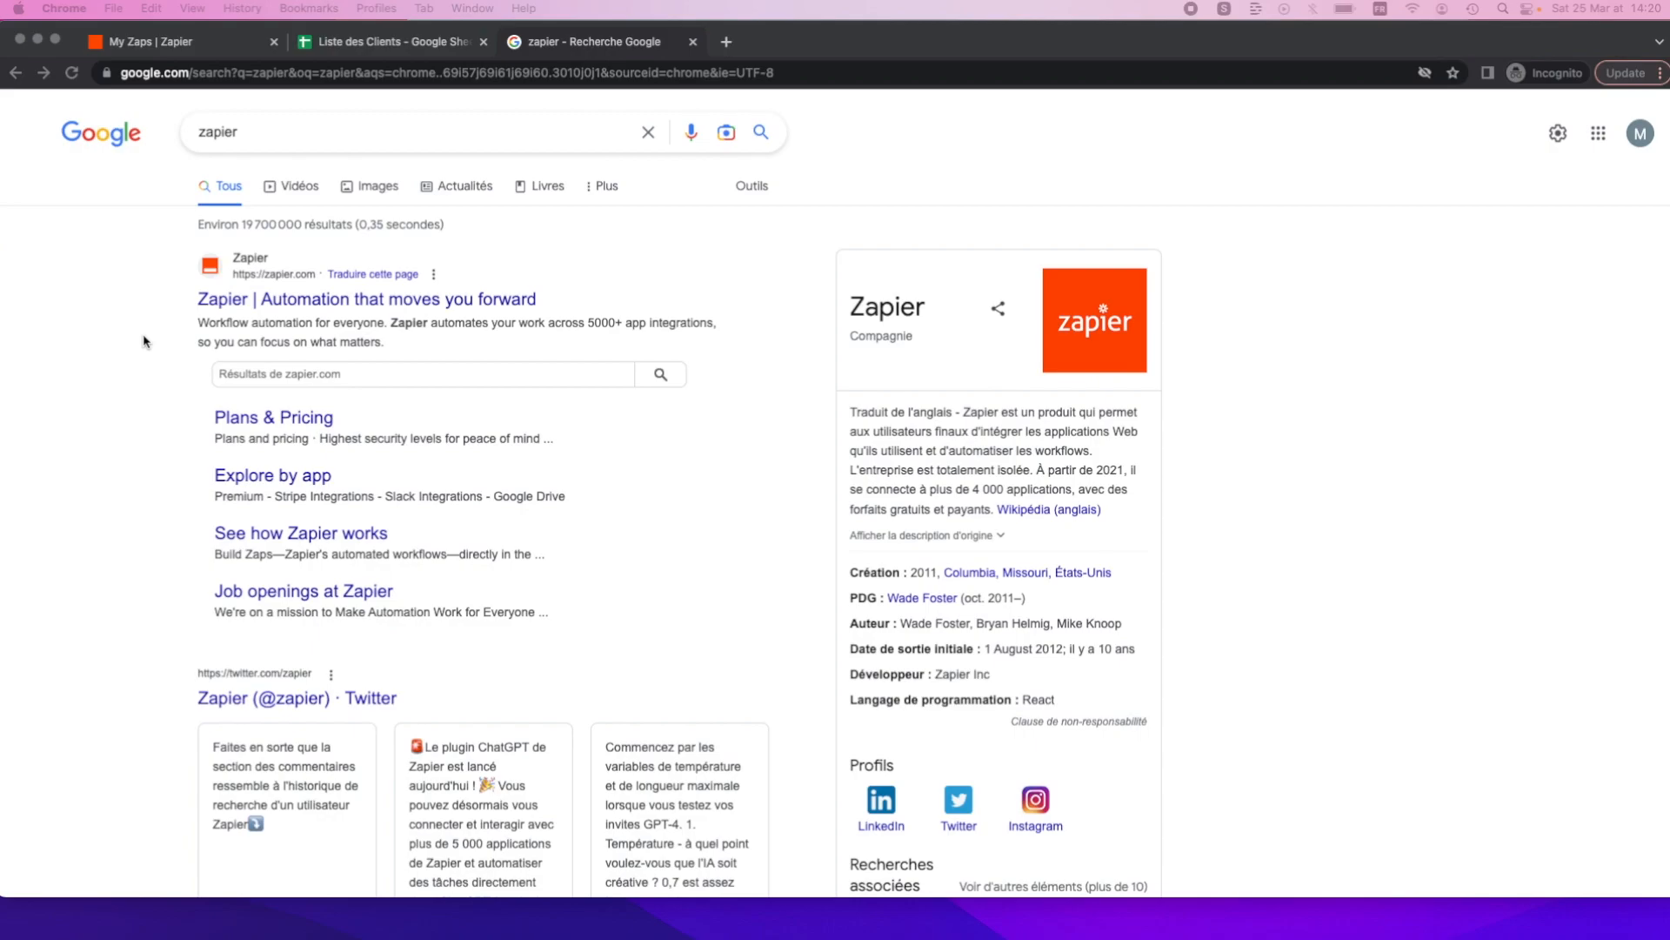
left_click(298, 303)
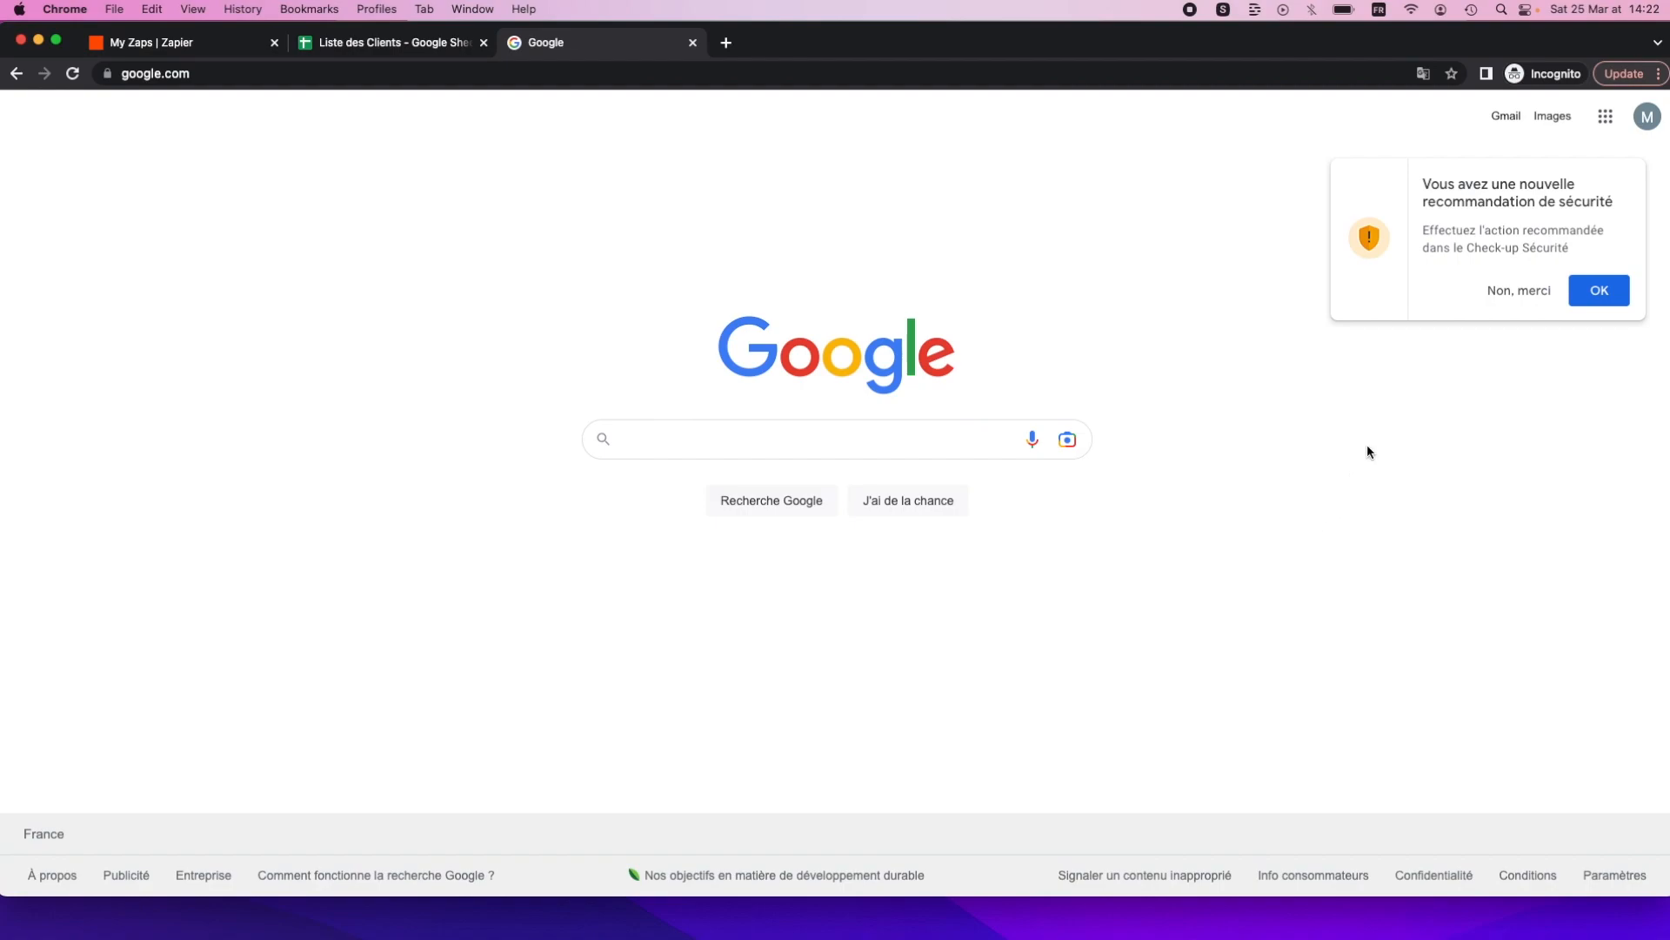
Dismiss the security prompt, go to Google Drive and open the Nouveau menu.
left_click(1517, 300)
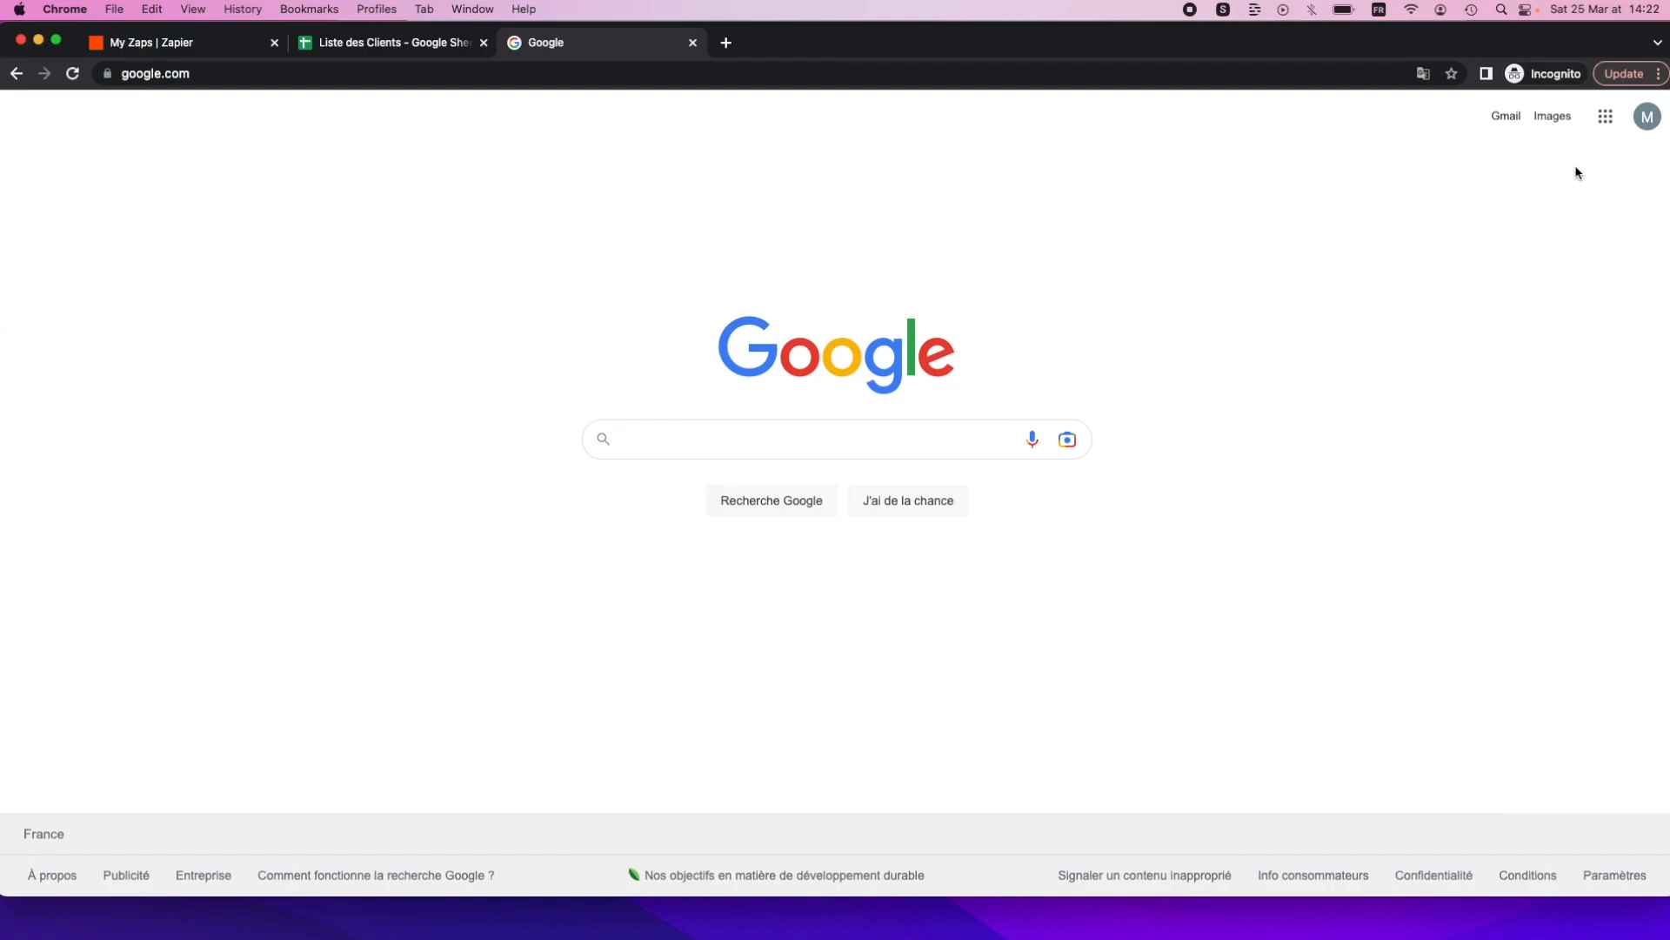
left_click(1609, 115)
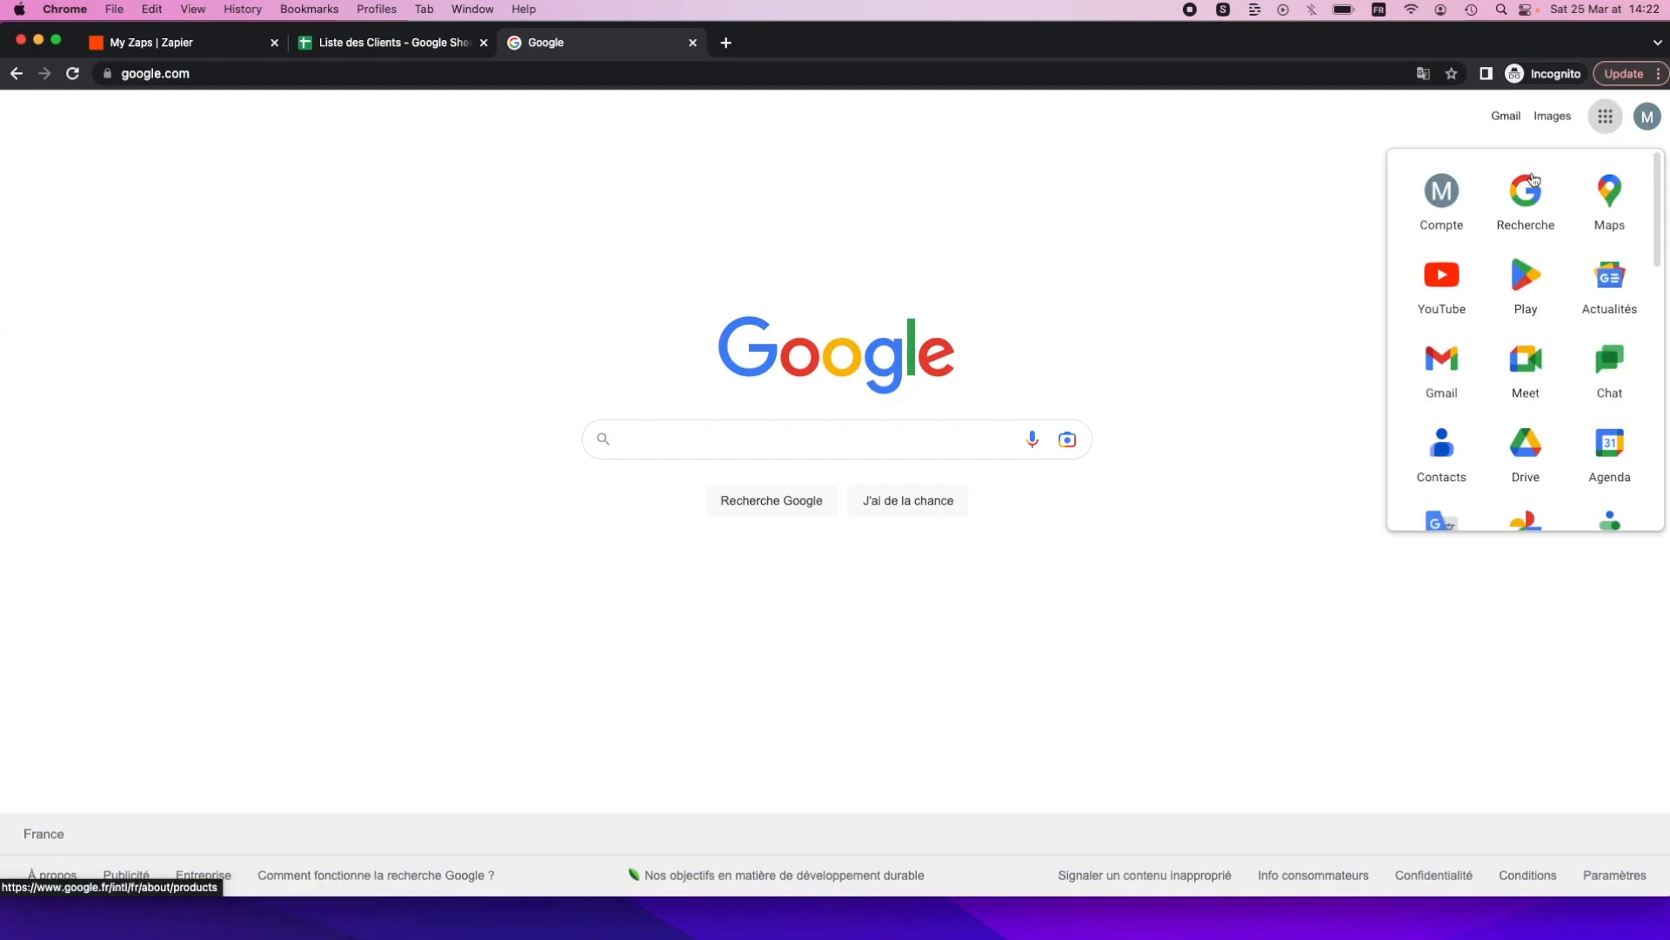
left_click(1522, 465)
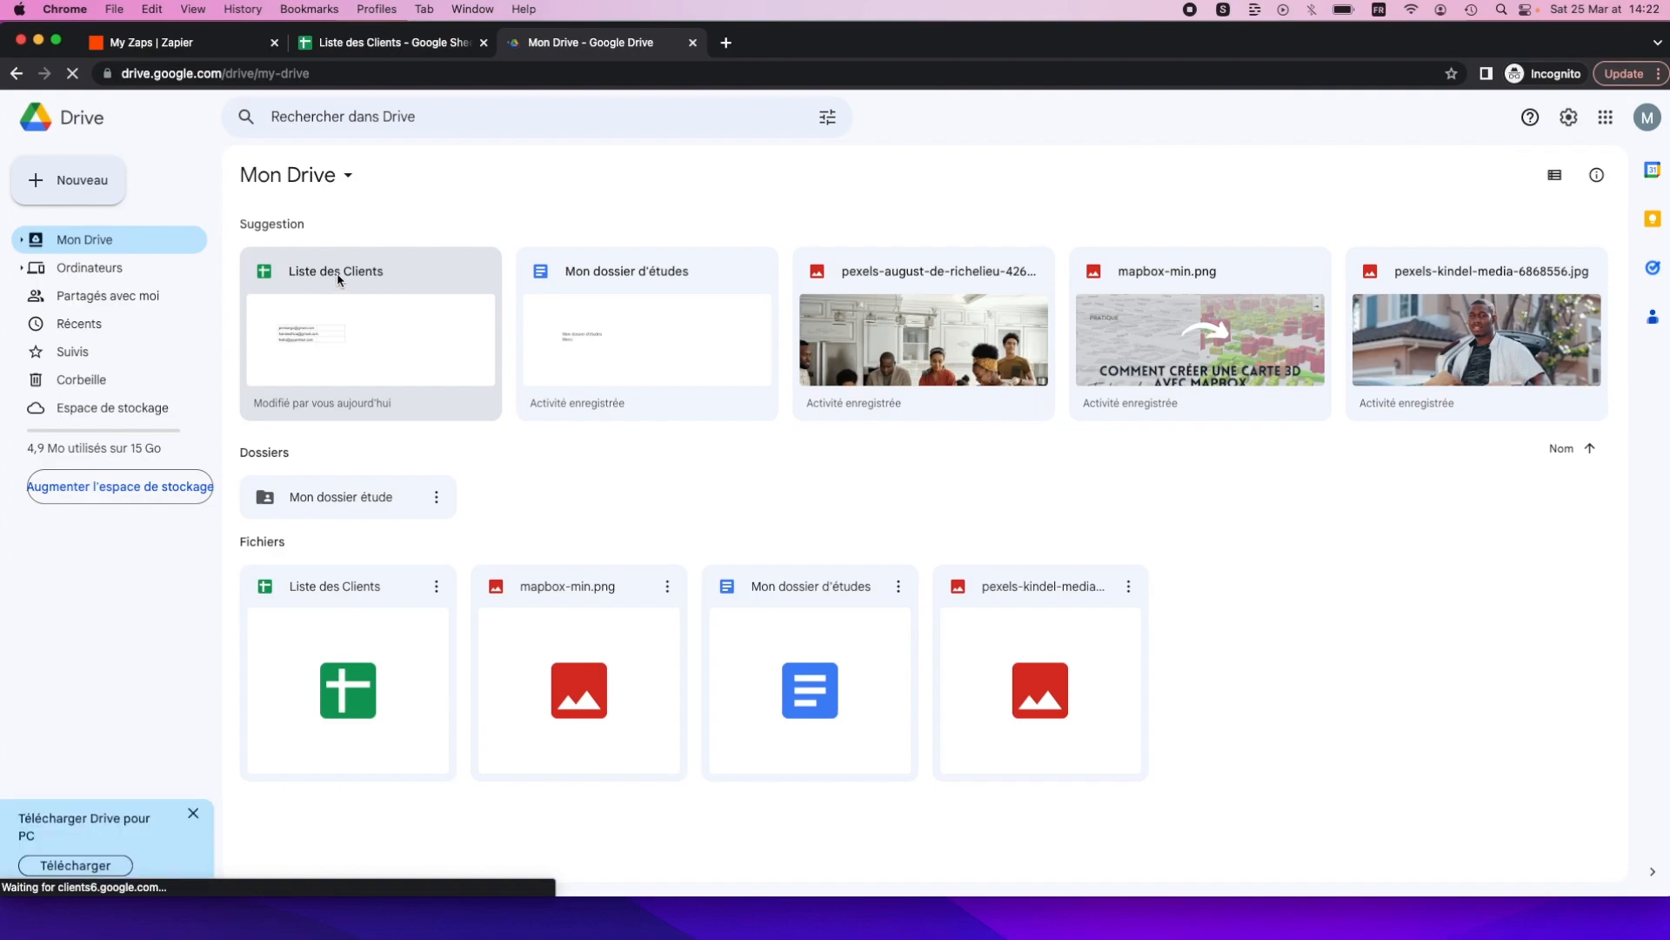
left_click(78, 180)
left_click(78, 181)
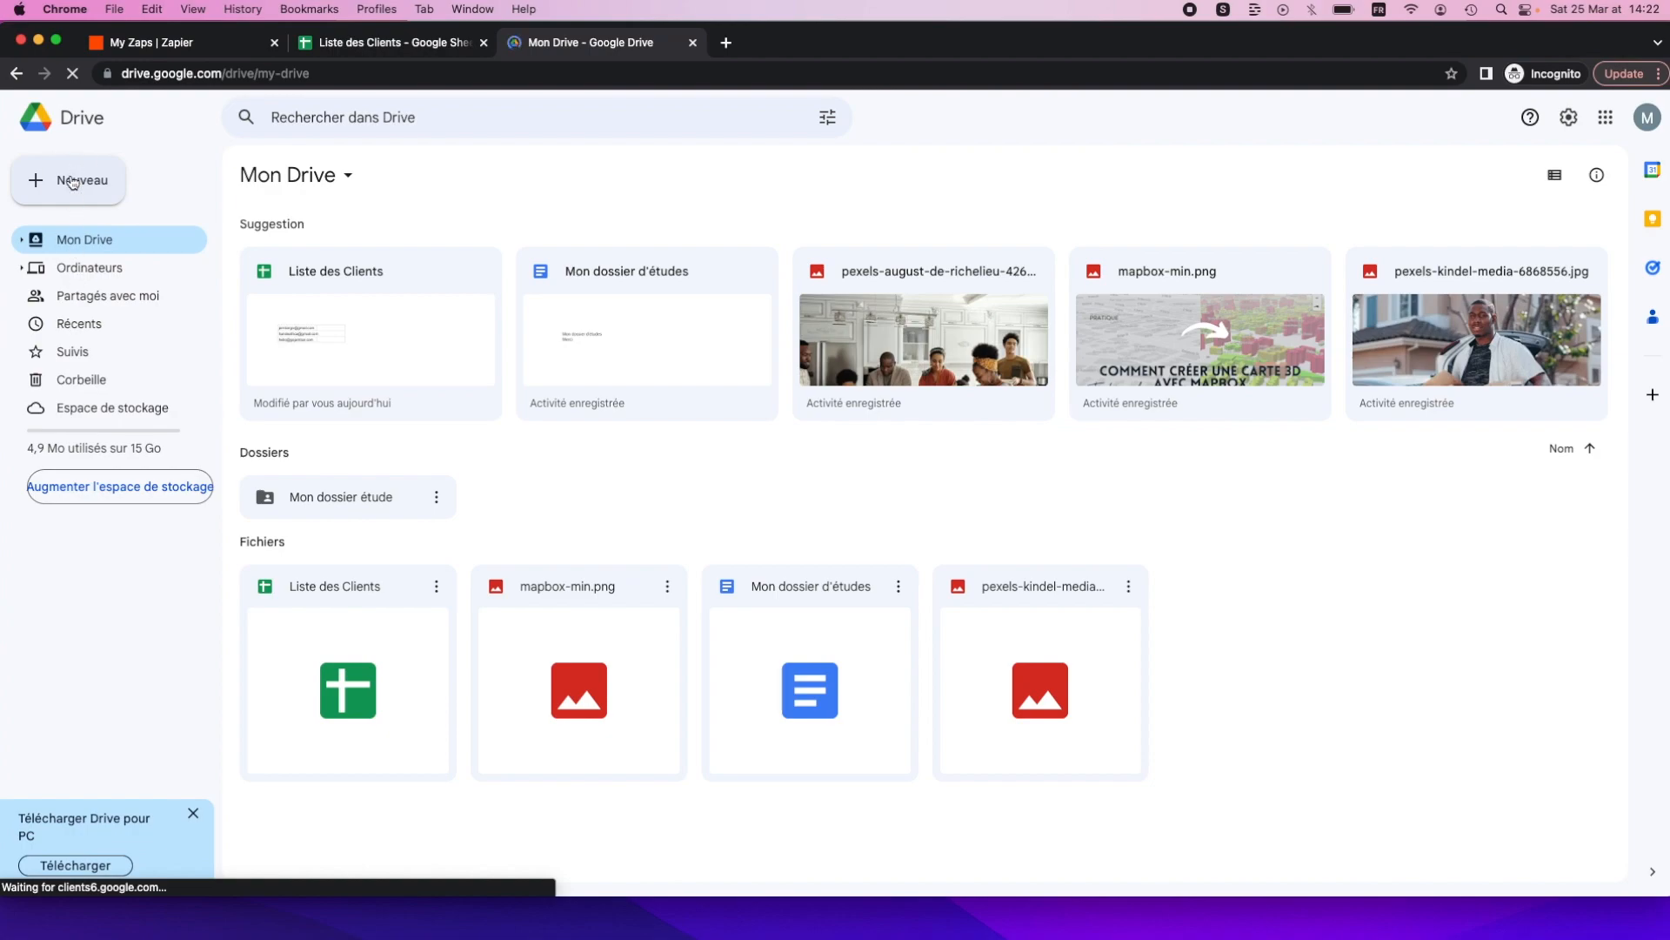
left_click(72, 183)
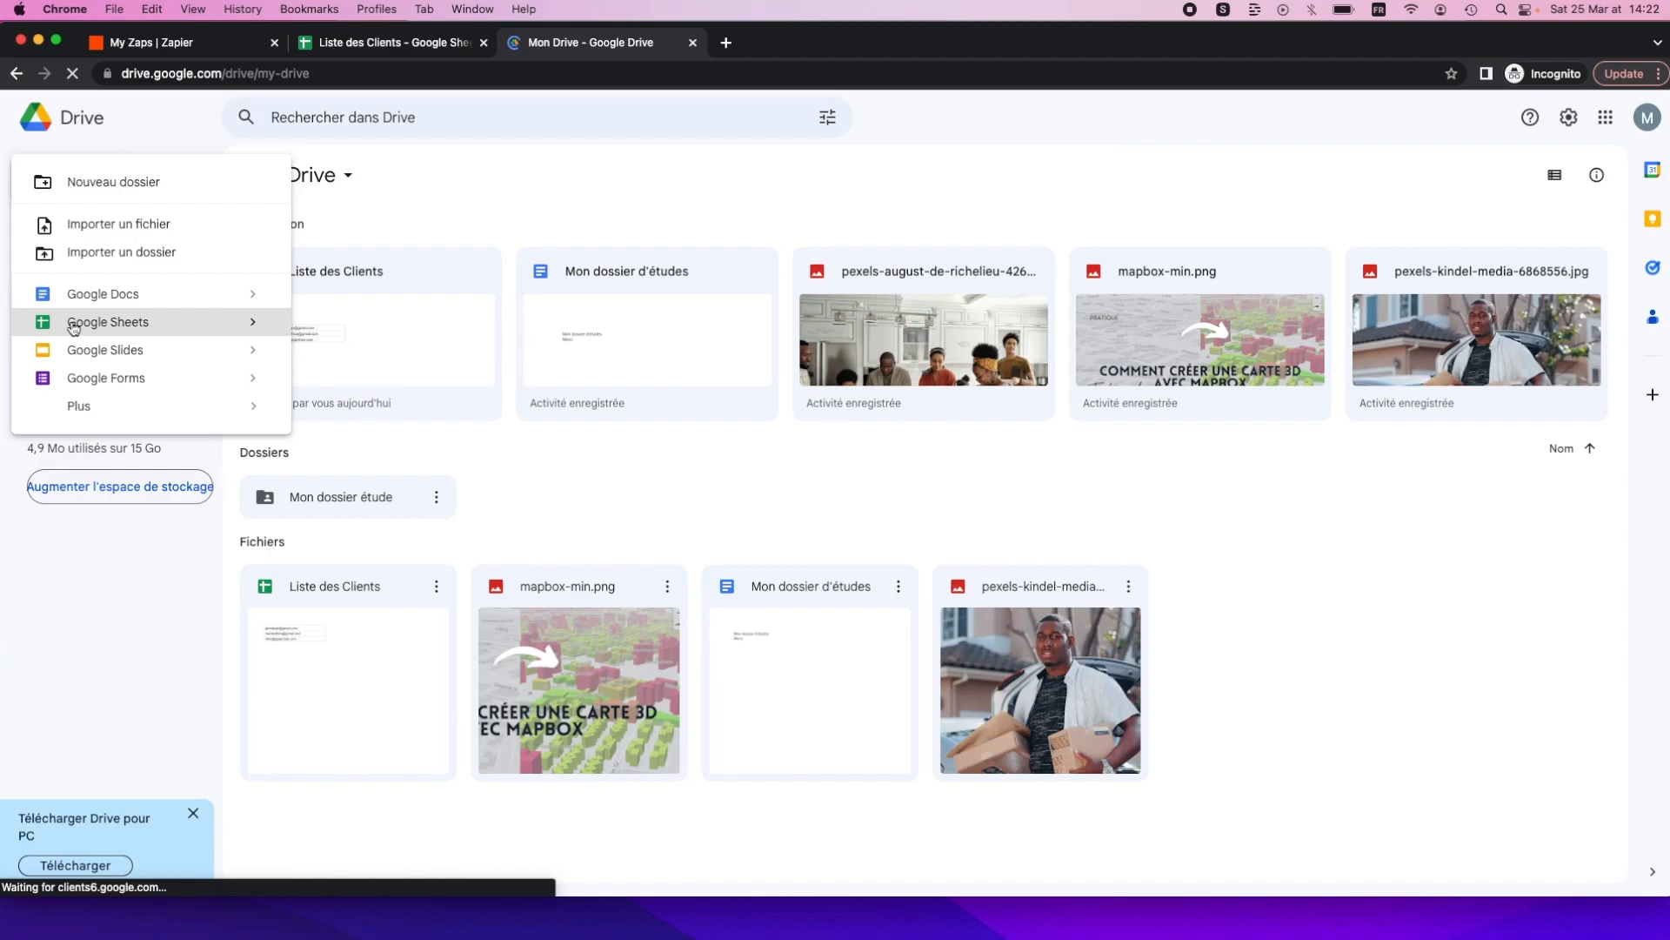
Create a blank spreadsheet titled 'Listes des membres' and close the Liste des Clients tab.
left_click(73, 324)
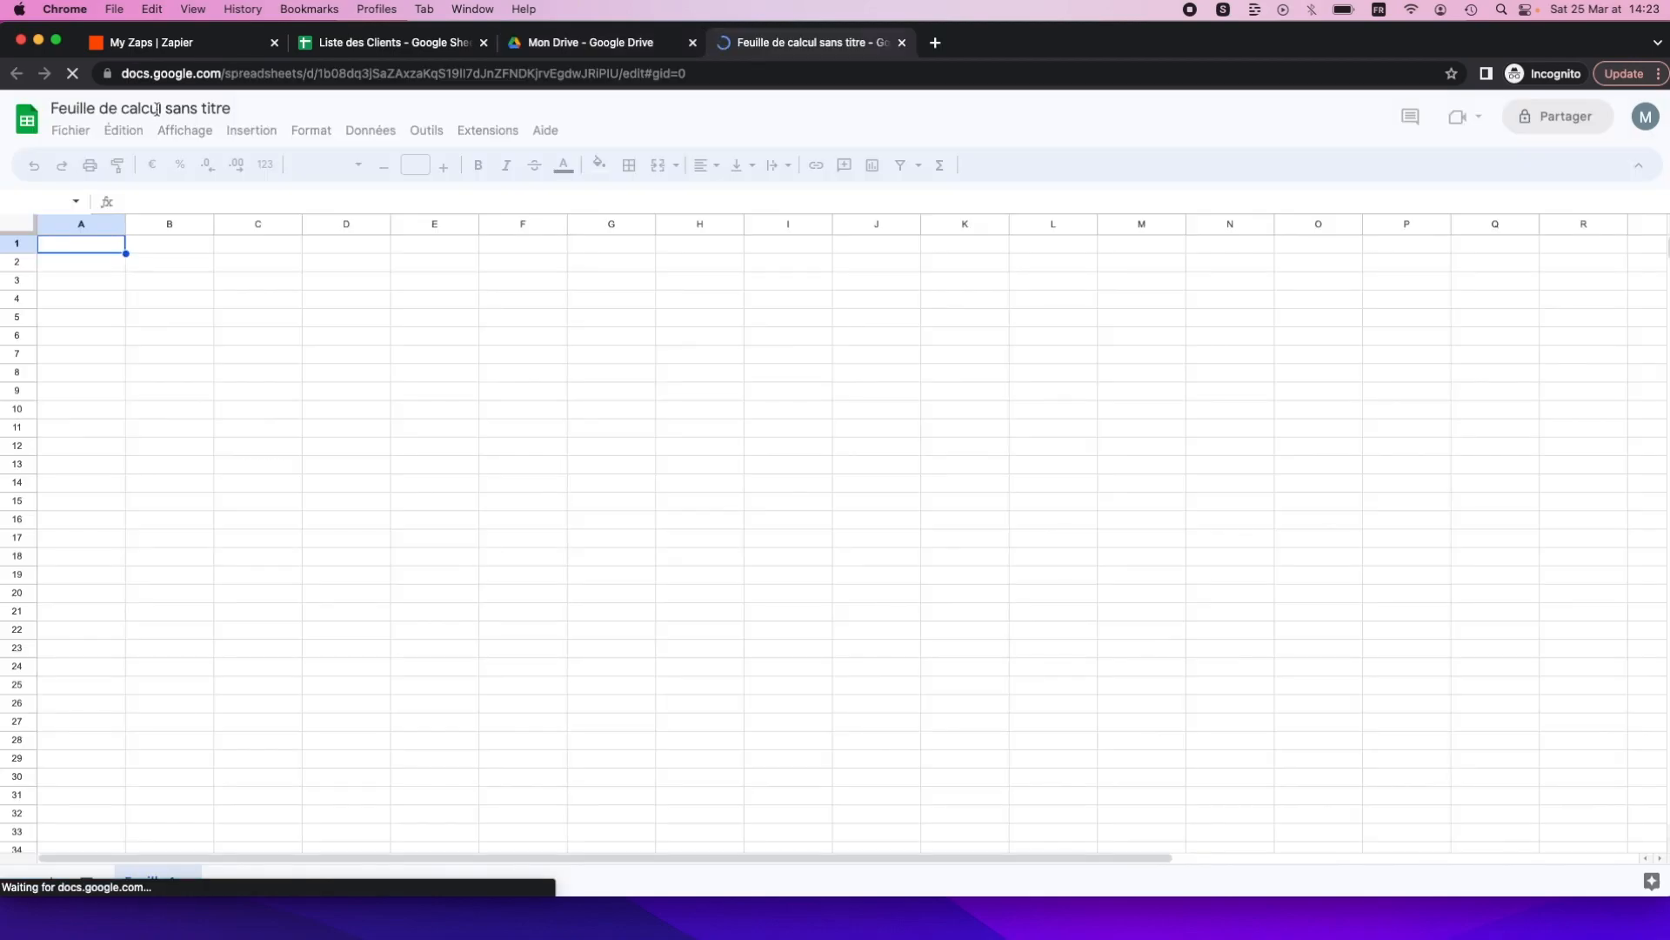
left_click(209, 108)
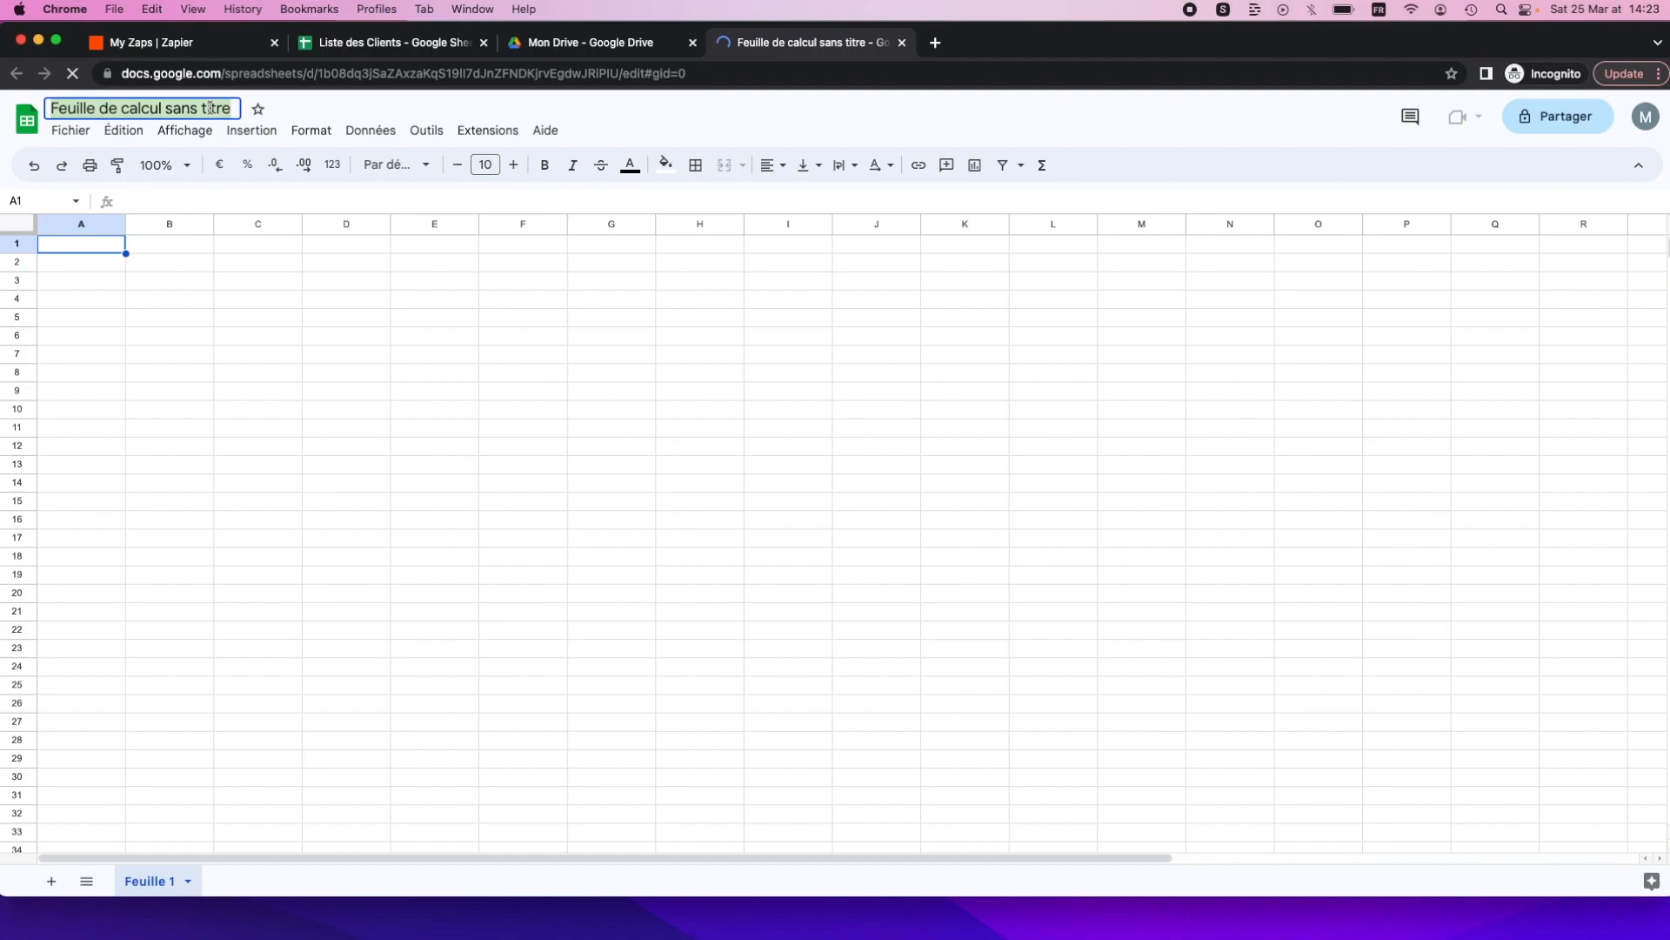
type("List")
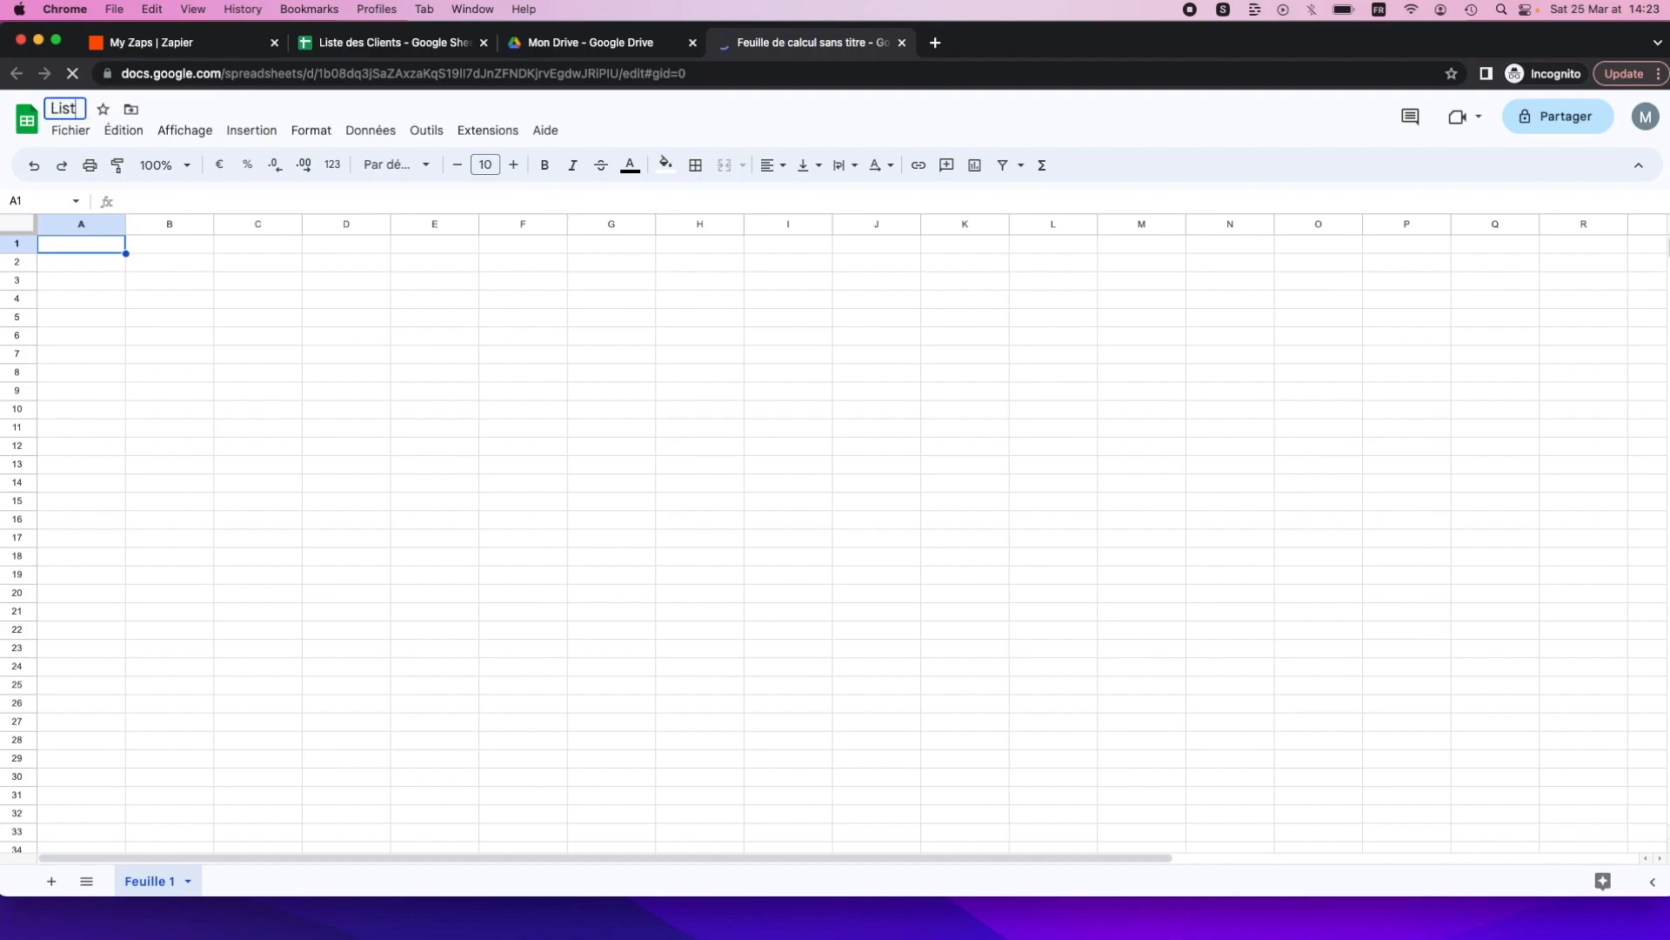
type("es des mebres")
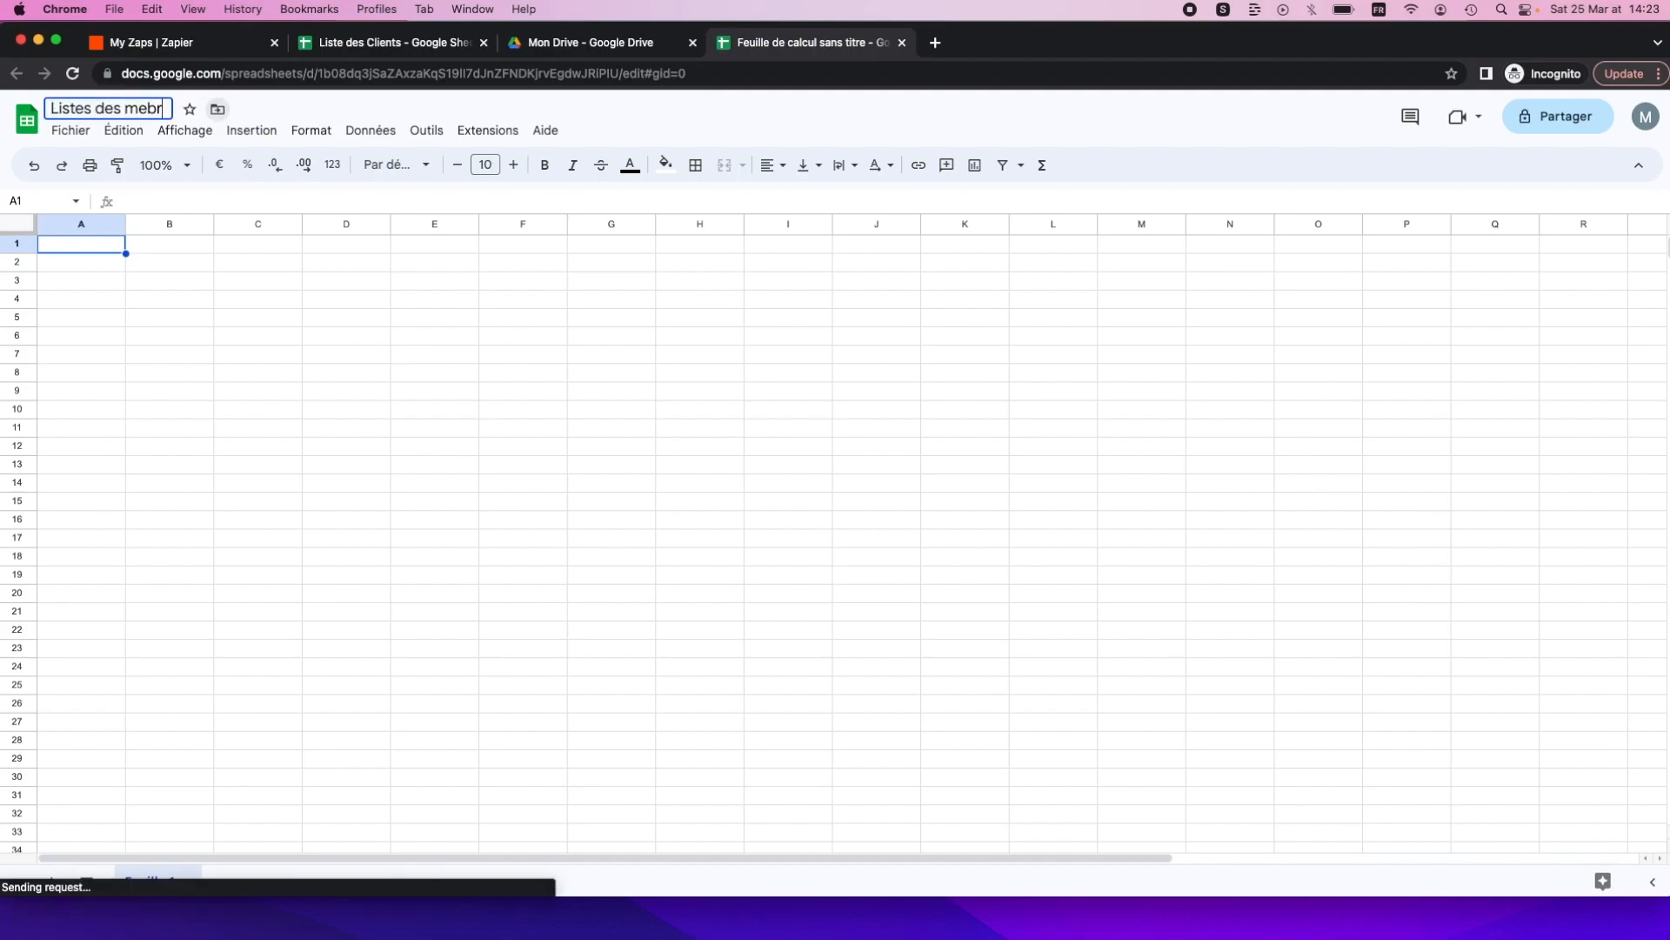
left_click(145, 109)
type("m")
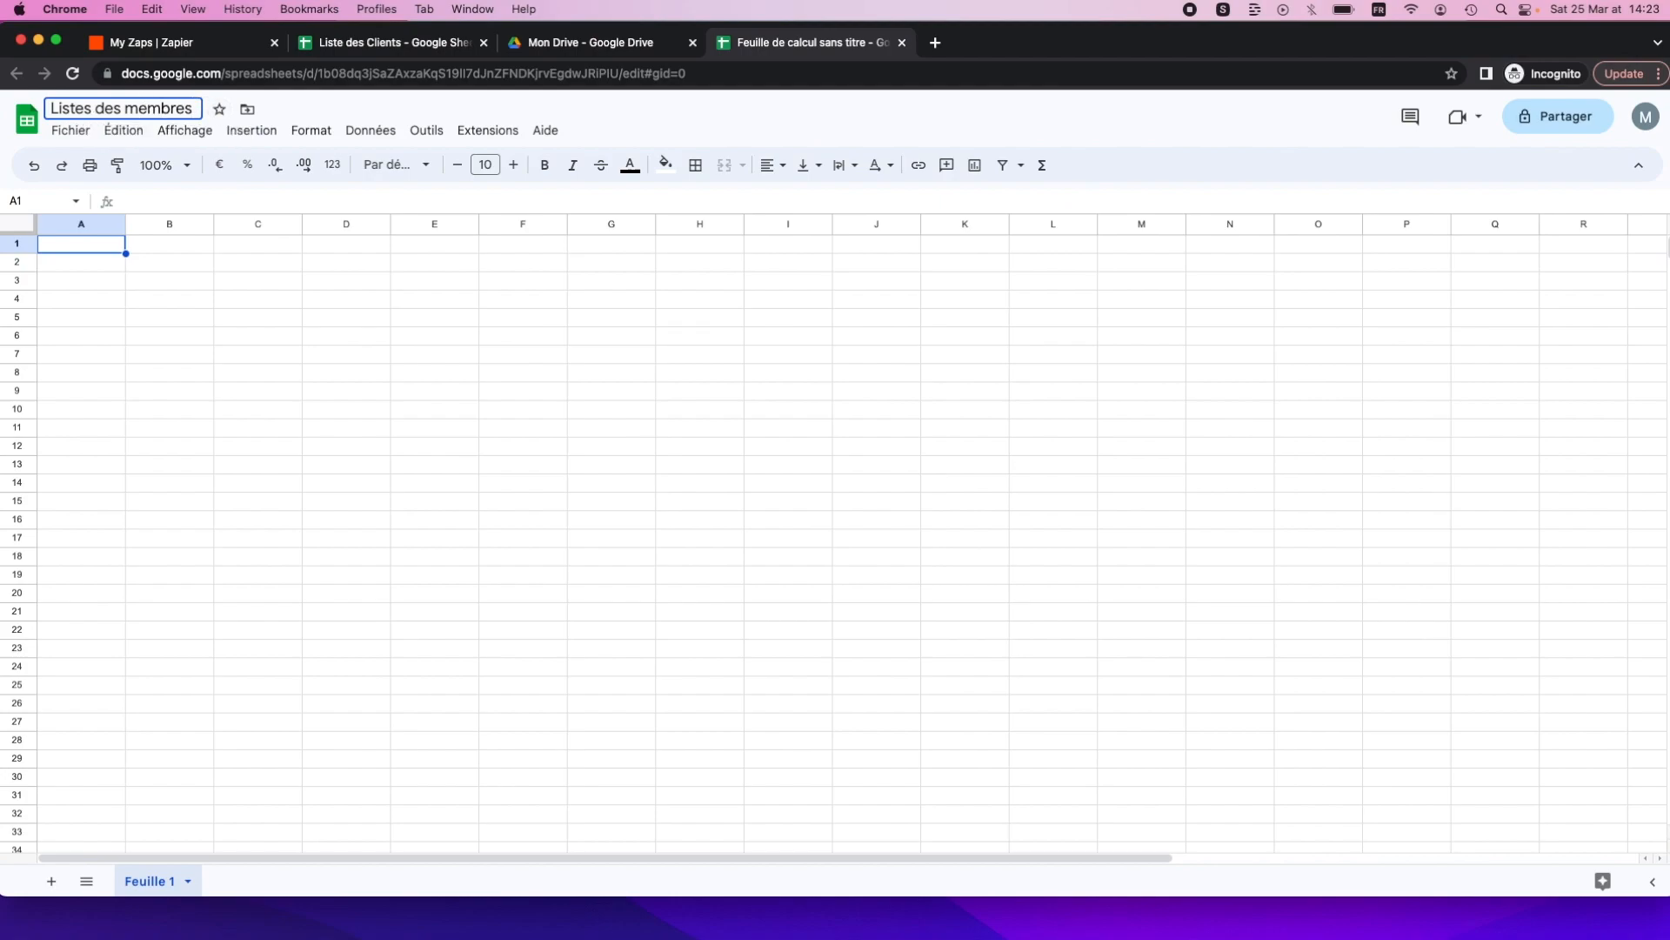
left_click(228, 266)
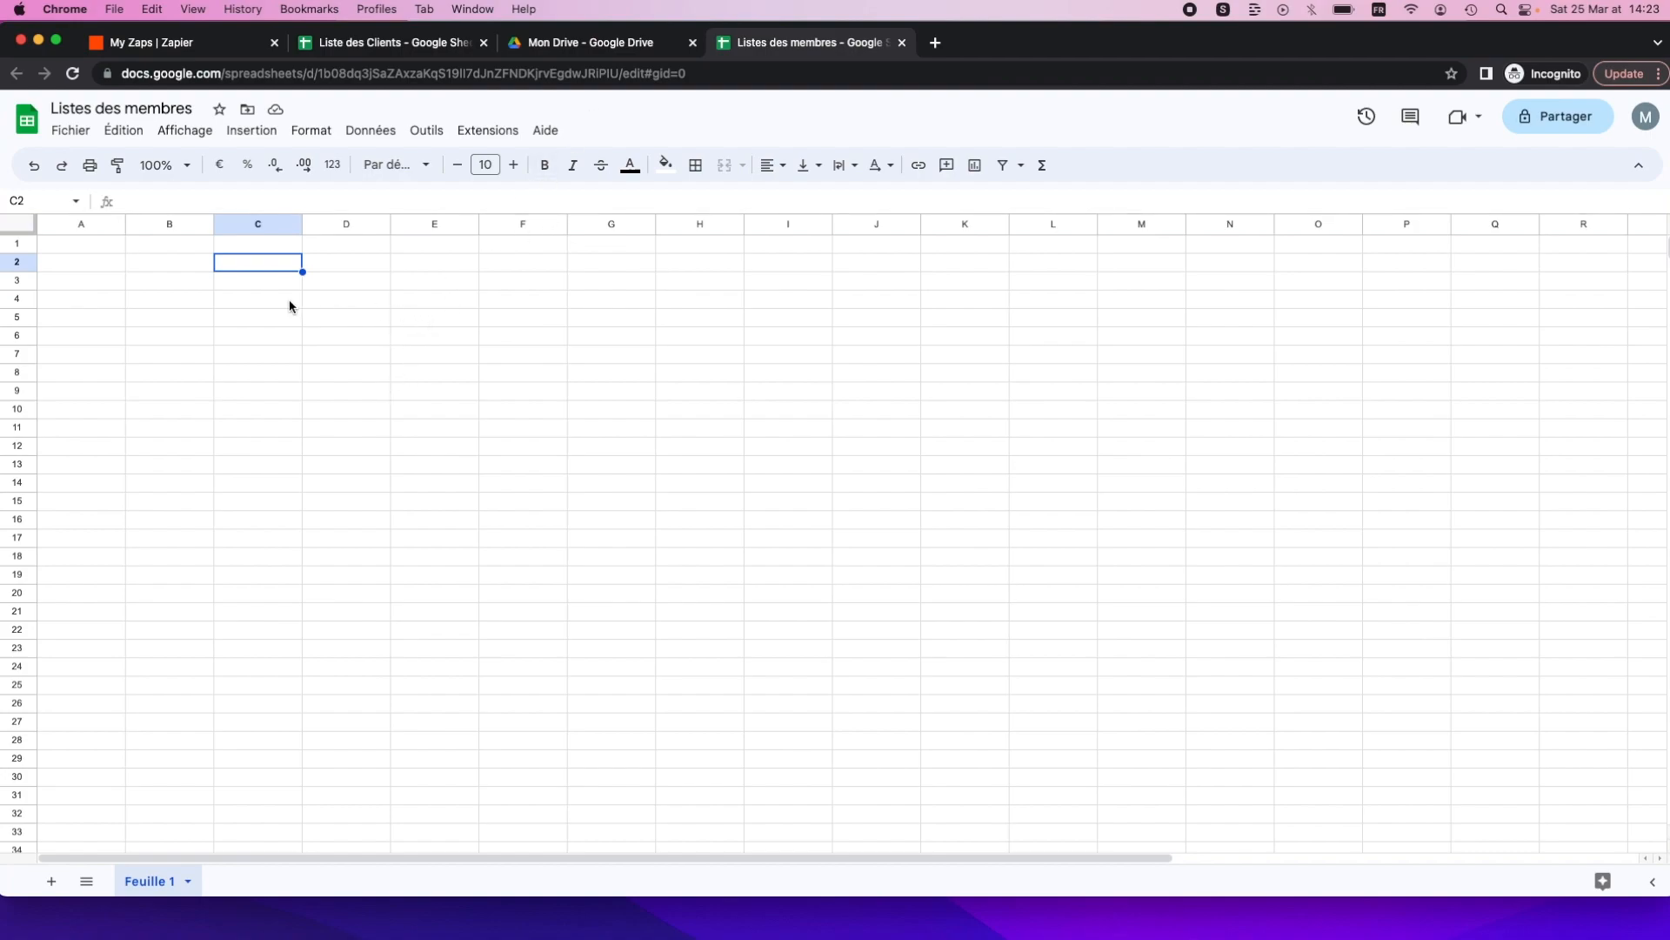
left_click(483, 43)
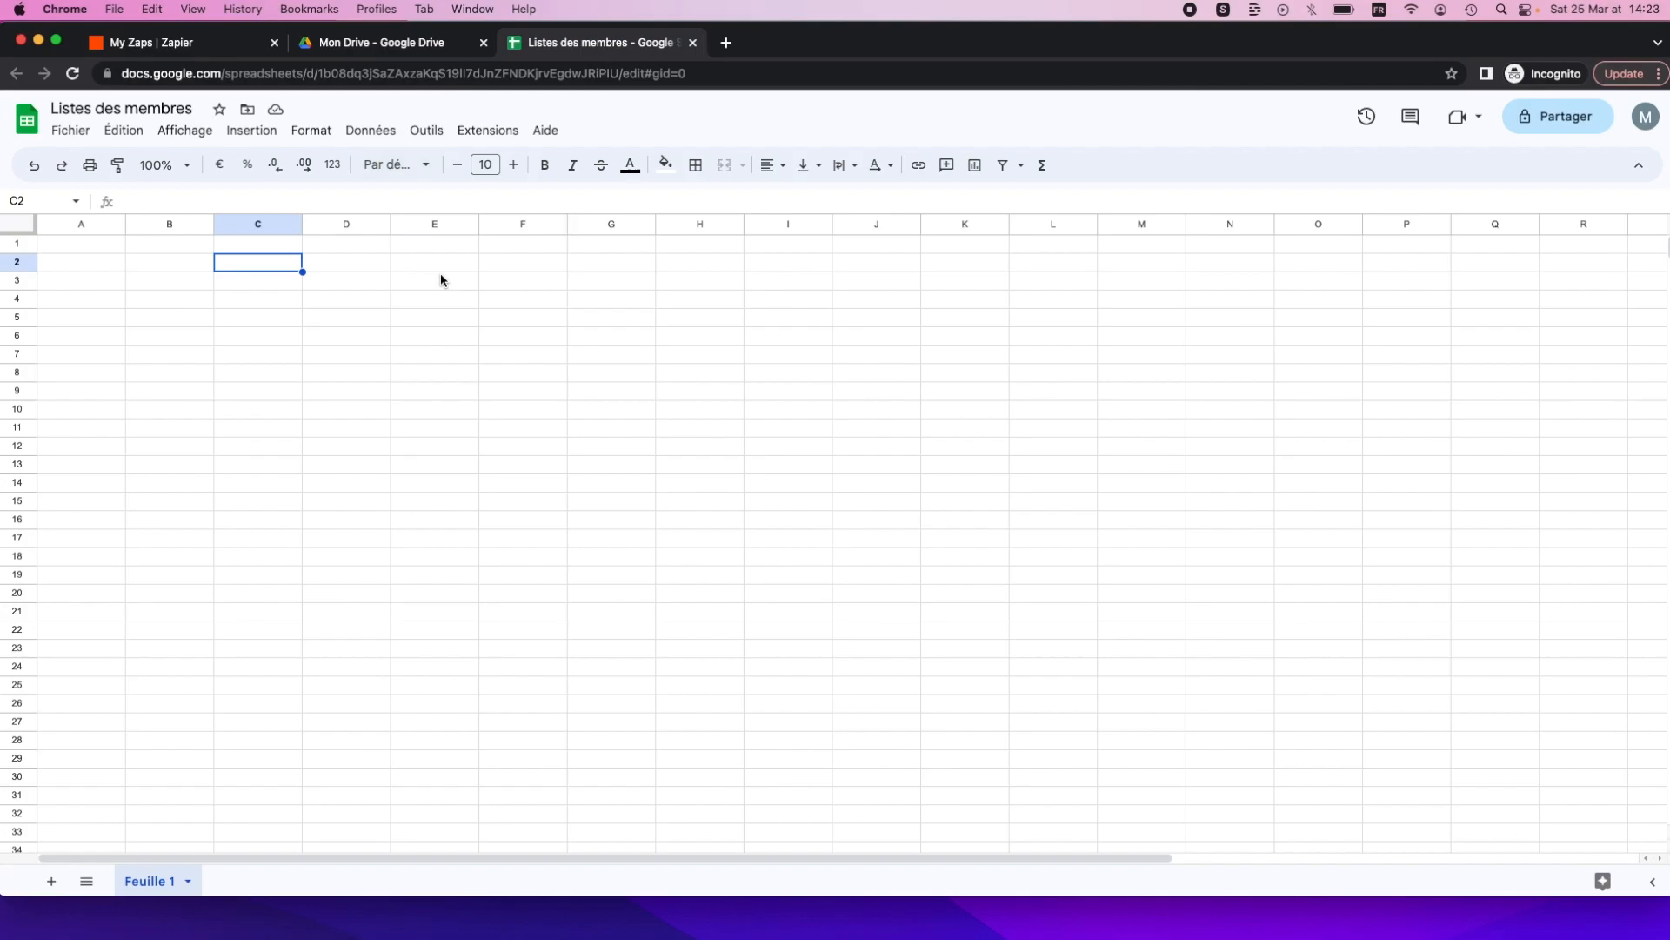
Turn off the existing welcome-email Zap and start creating a new Zap.
left_click(164, 45)
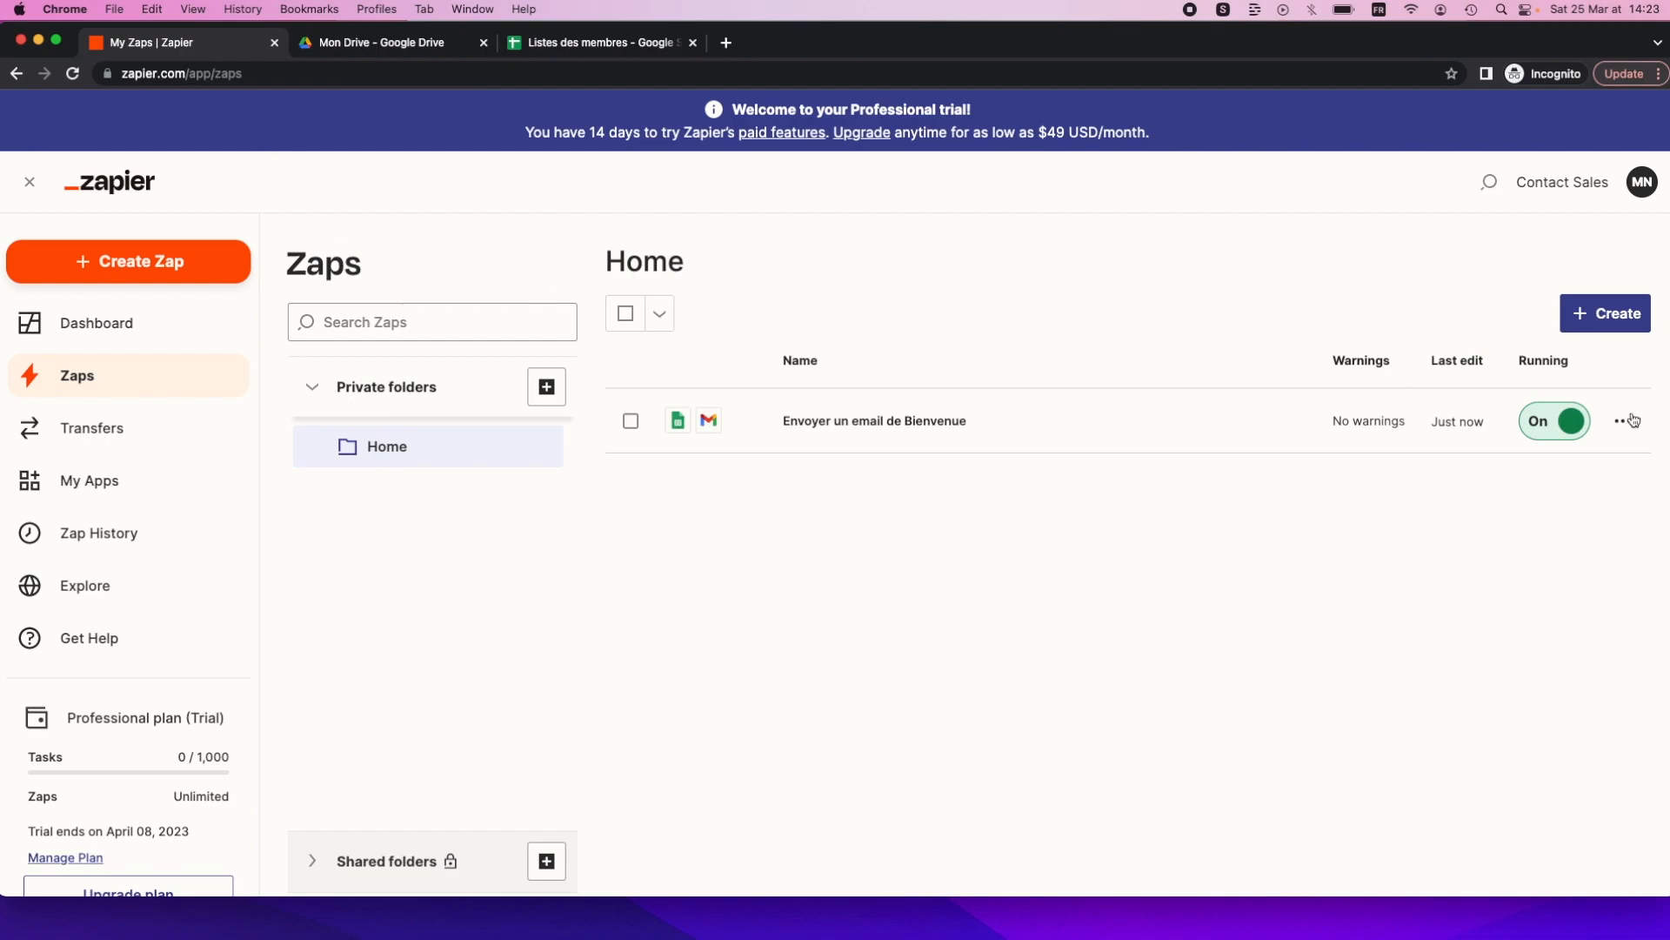
left_click(1566, 424)
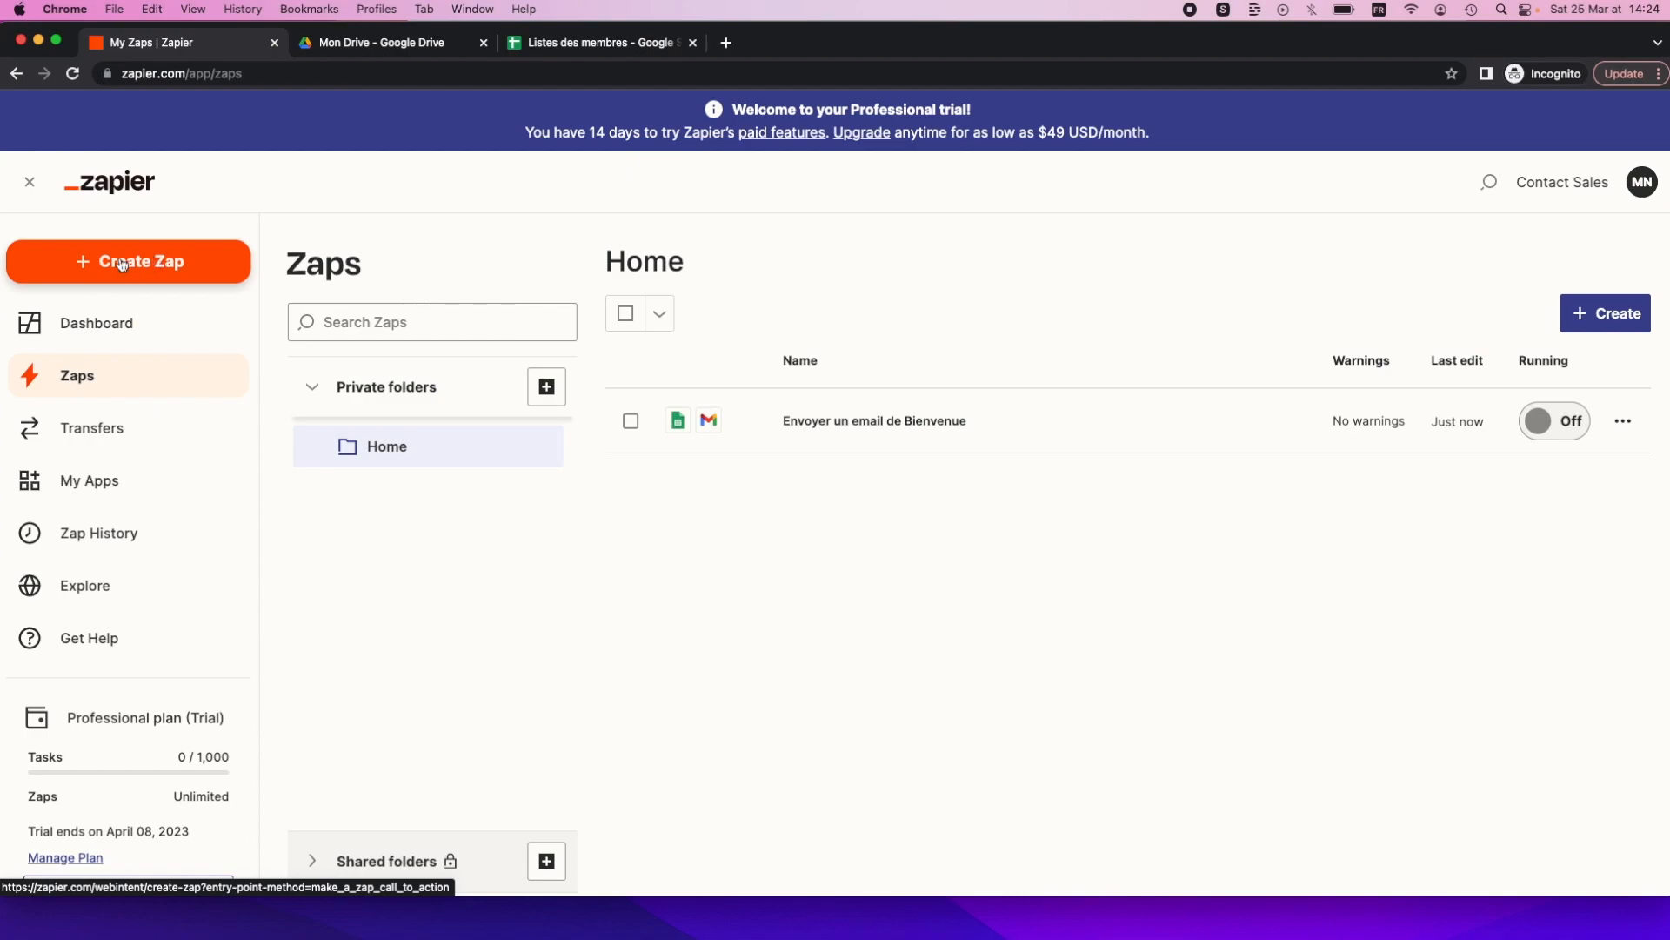
left_click(120, 263)
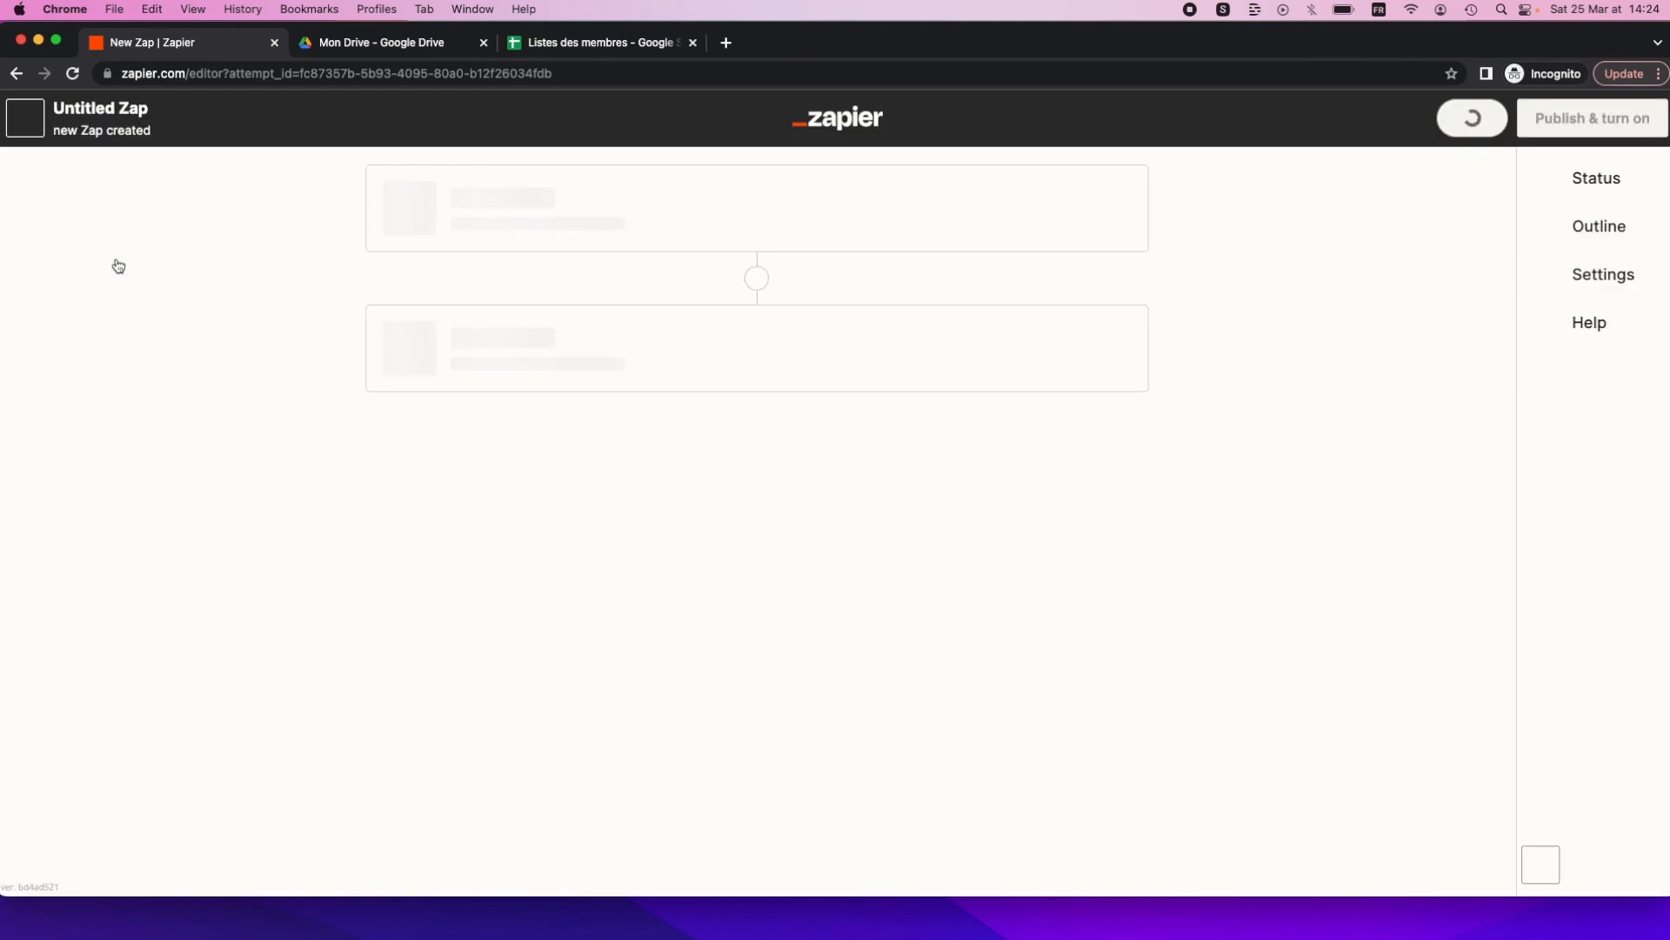
Rename the Untitled Zap to 'Mail de Bienvenue aux membres'.
left_click(159, 110)
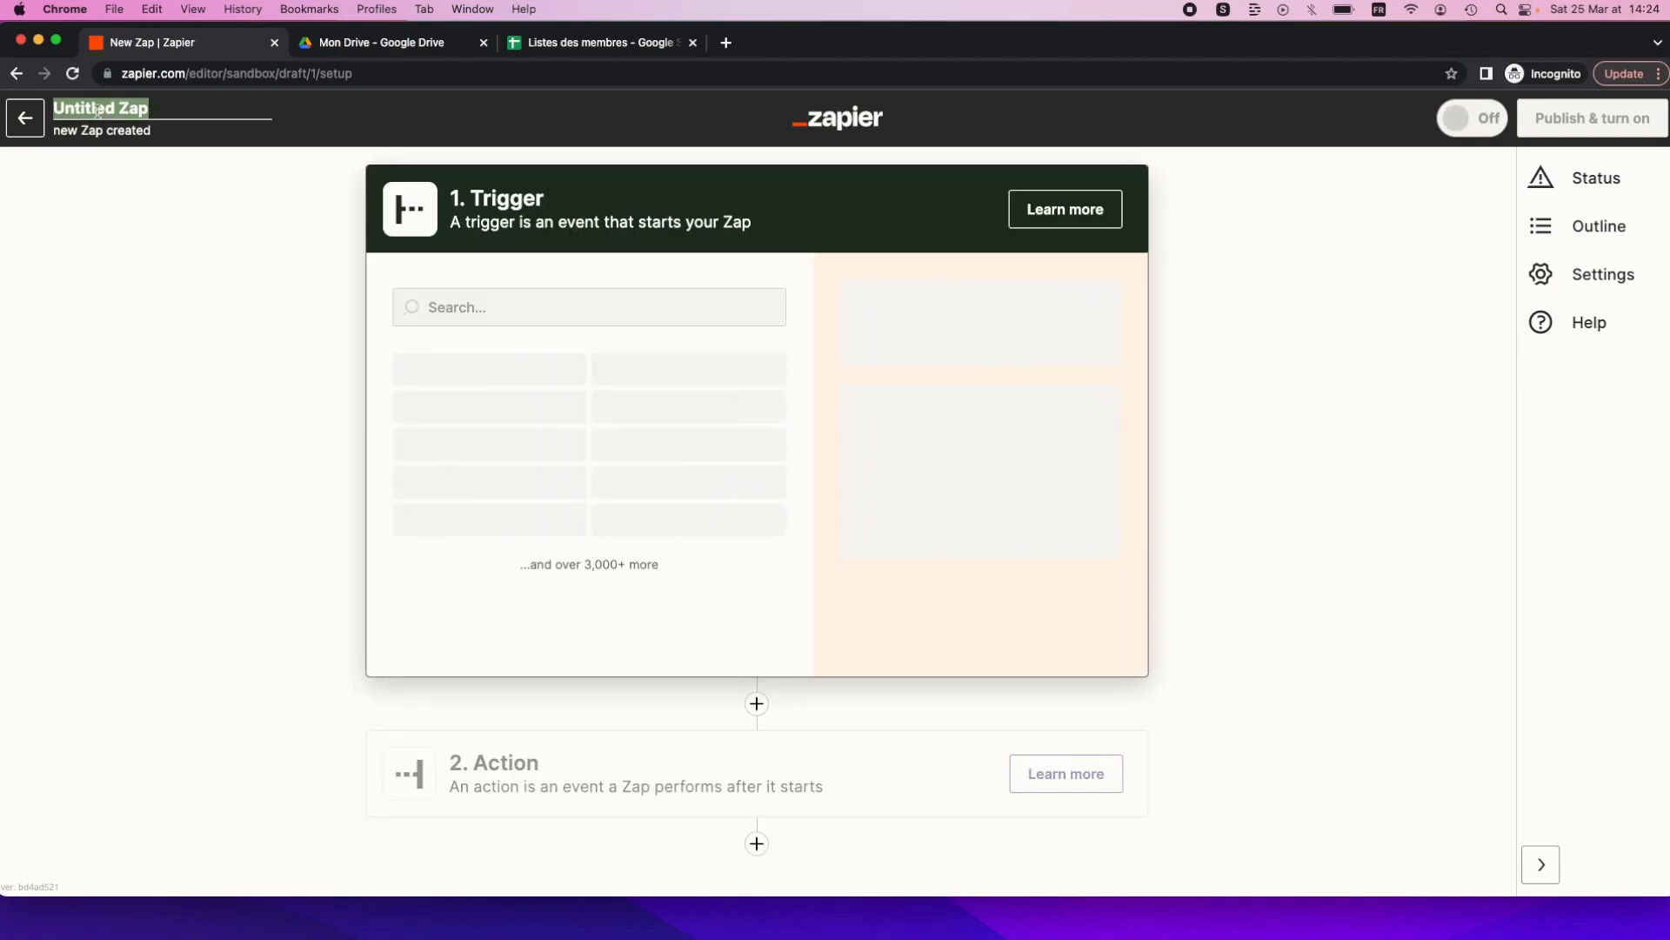
left_click(144, 108)
triple_click(146, 109)
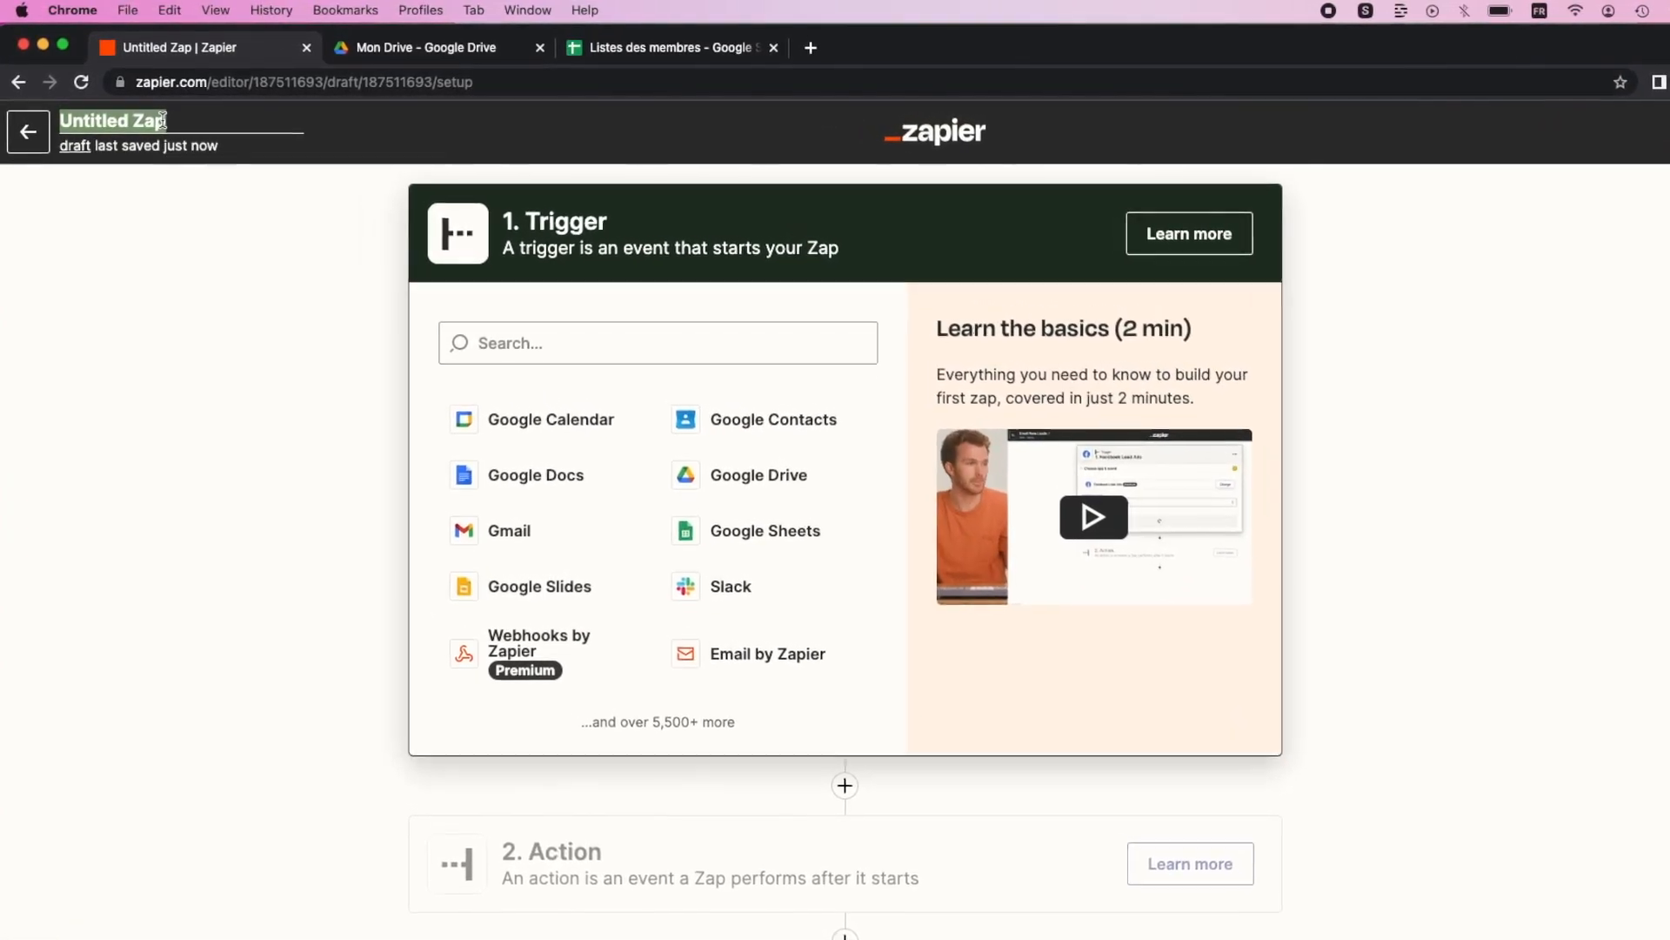
type("mAIL")
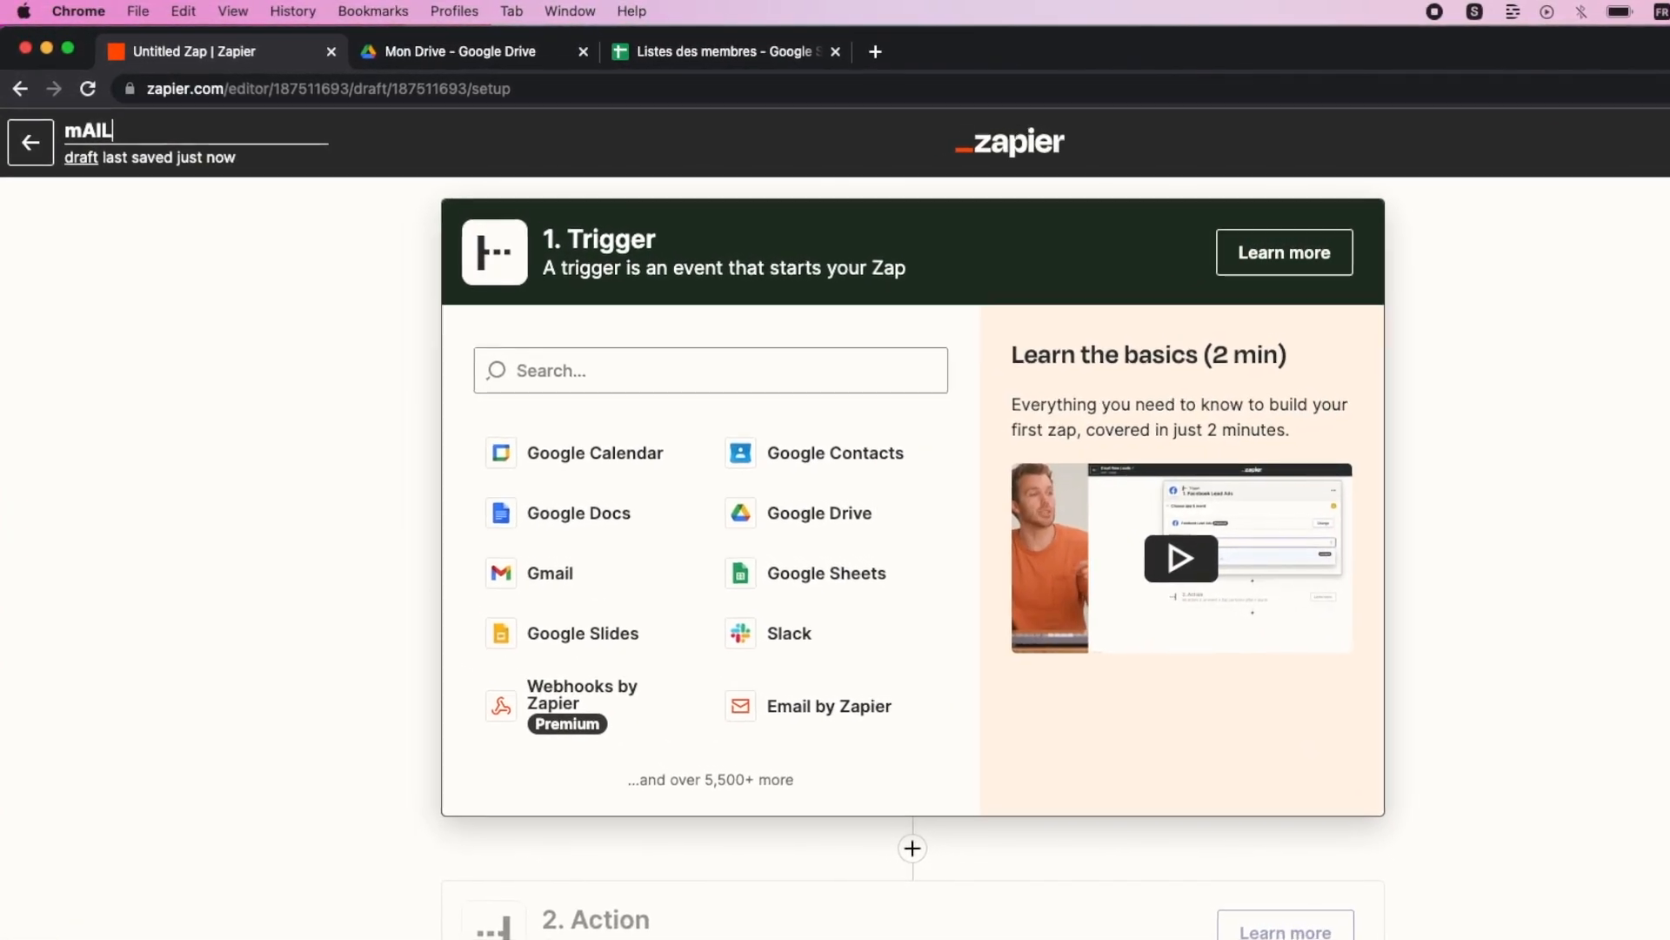
key("BackSpace")
key("BackSpace")
key("BackSpace")
key("BackSpace")
type("Mail de")
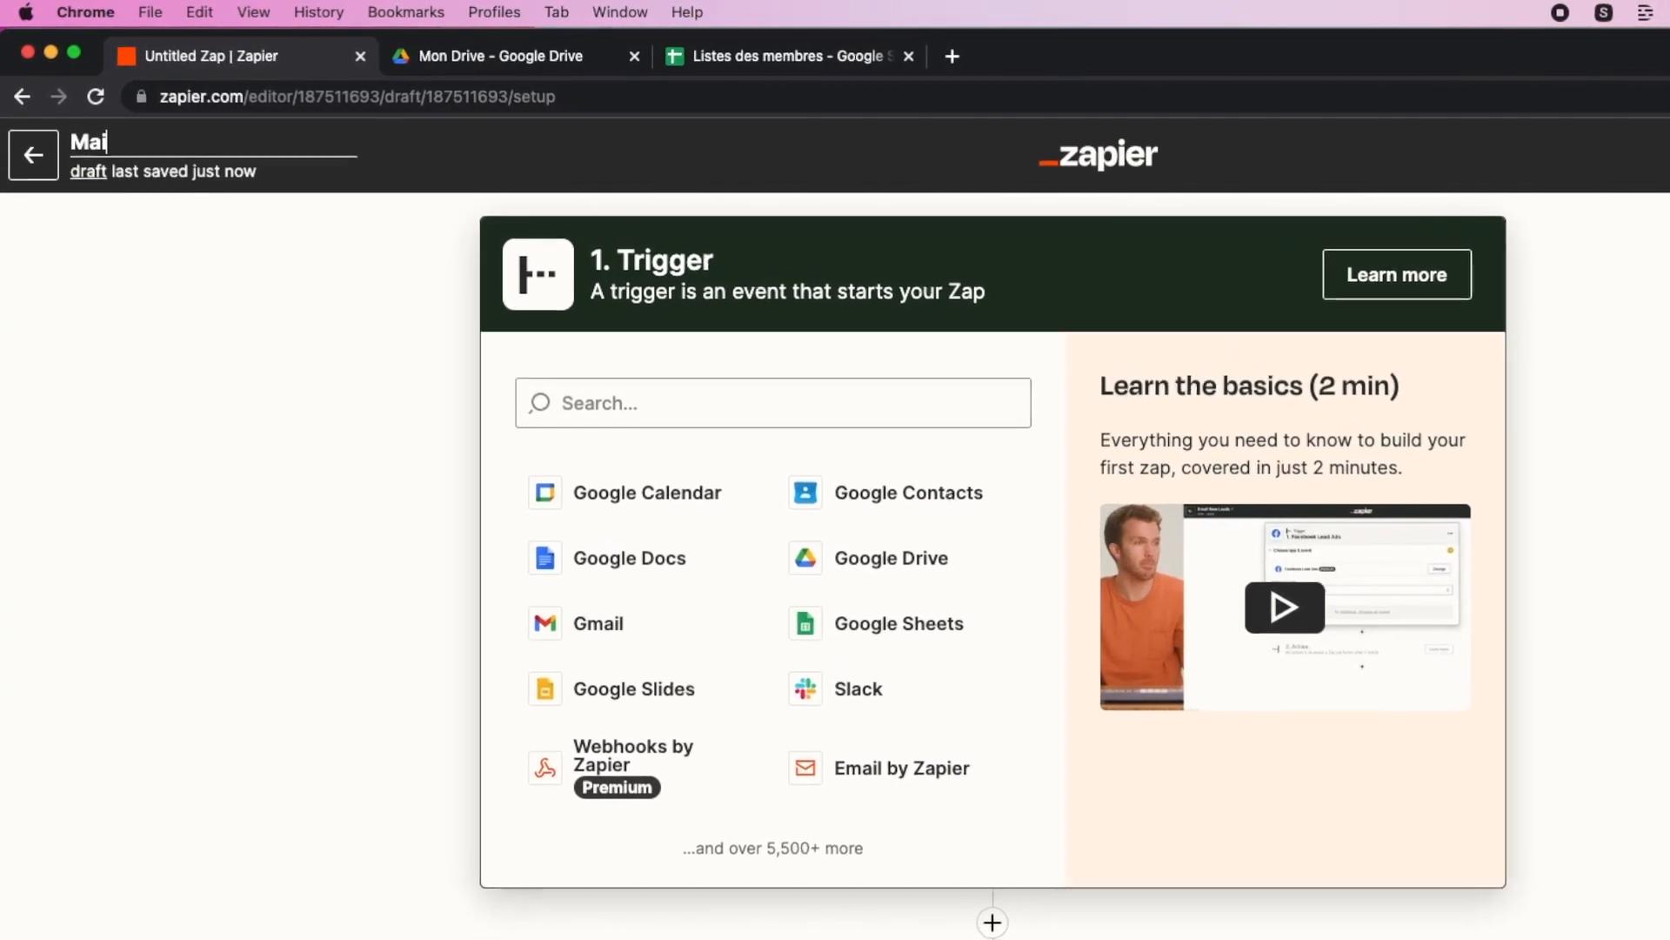
type(" Bienv")
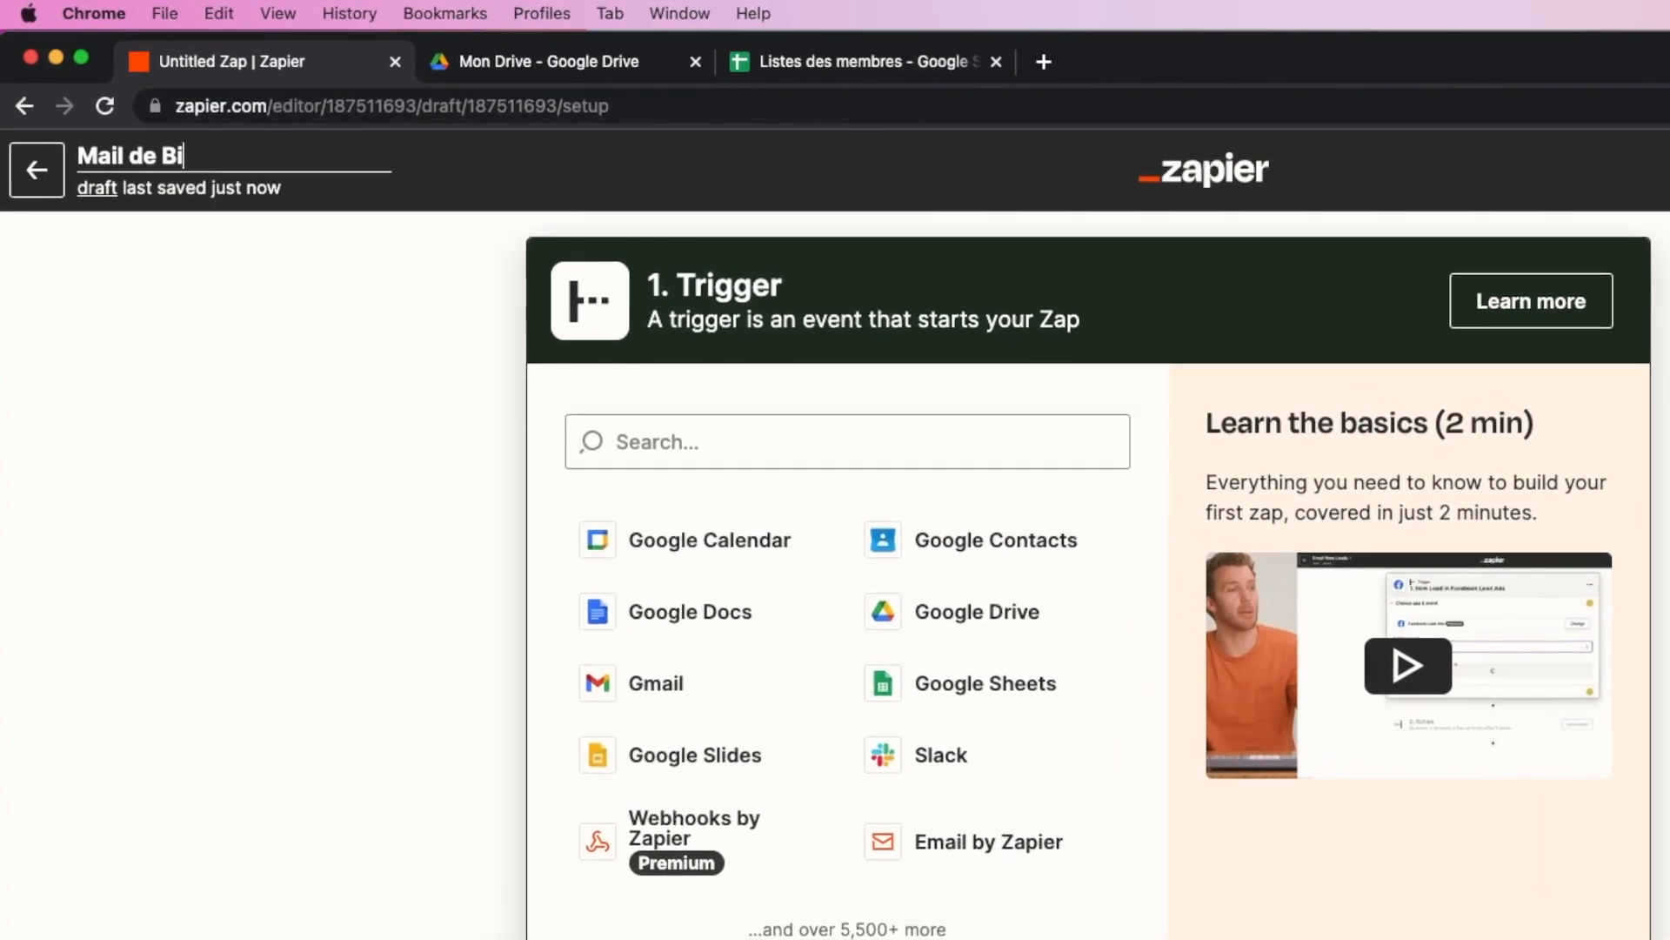
type("enue au")
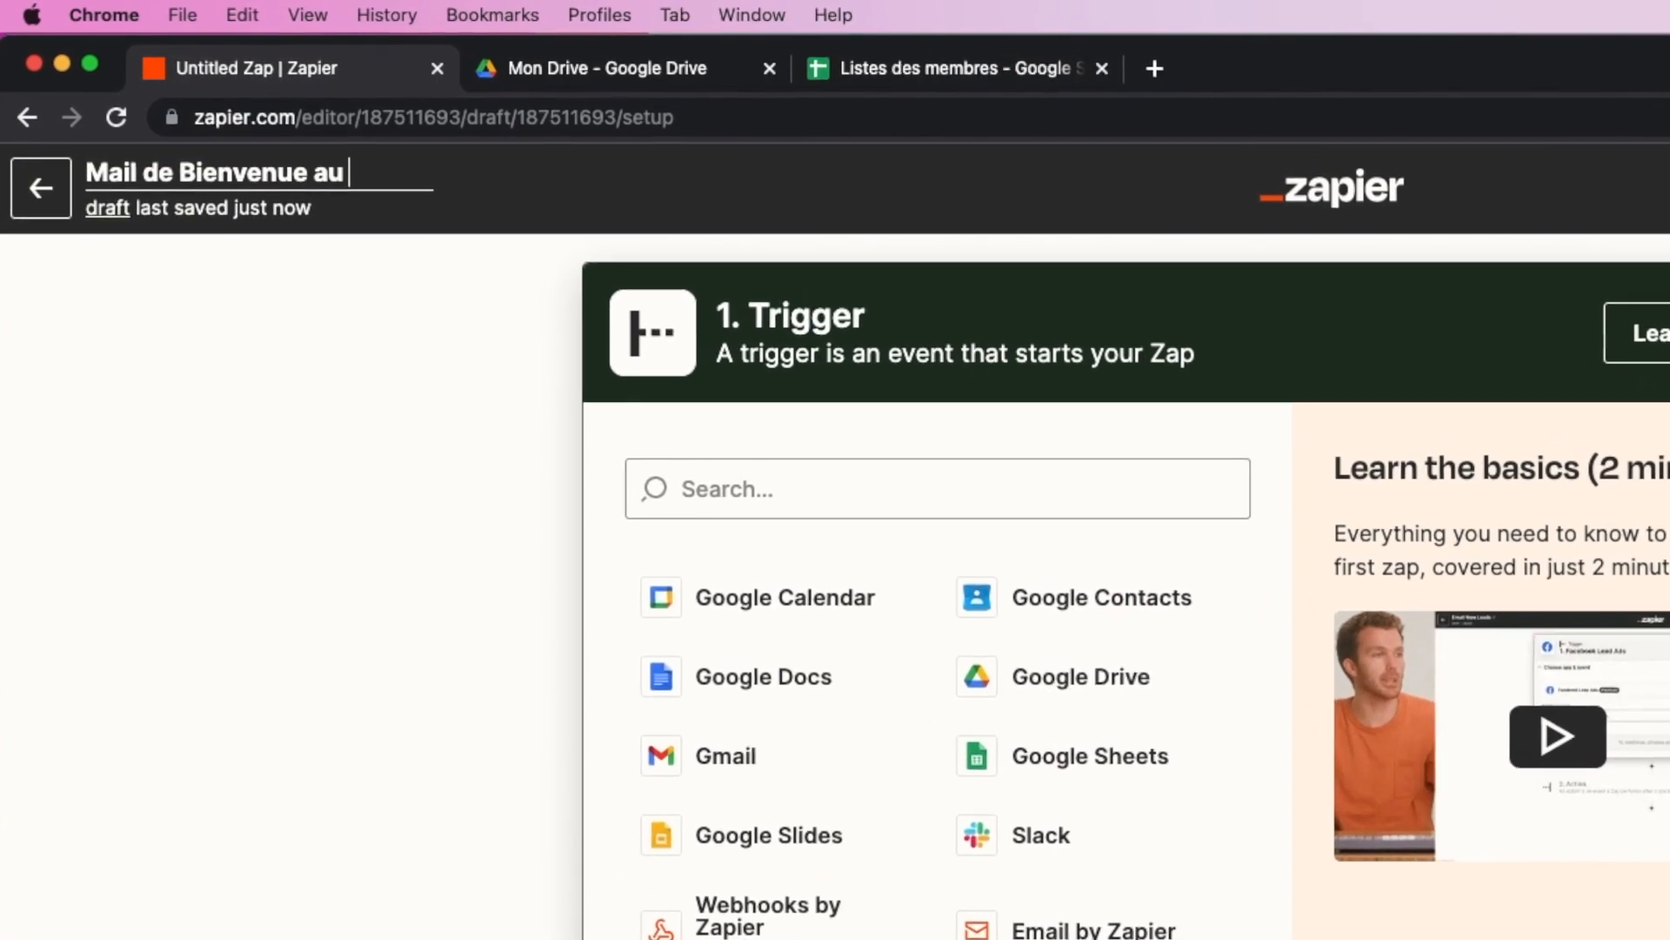
type("membres")
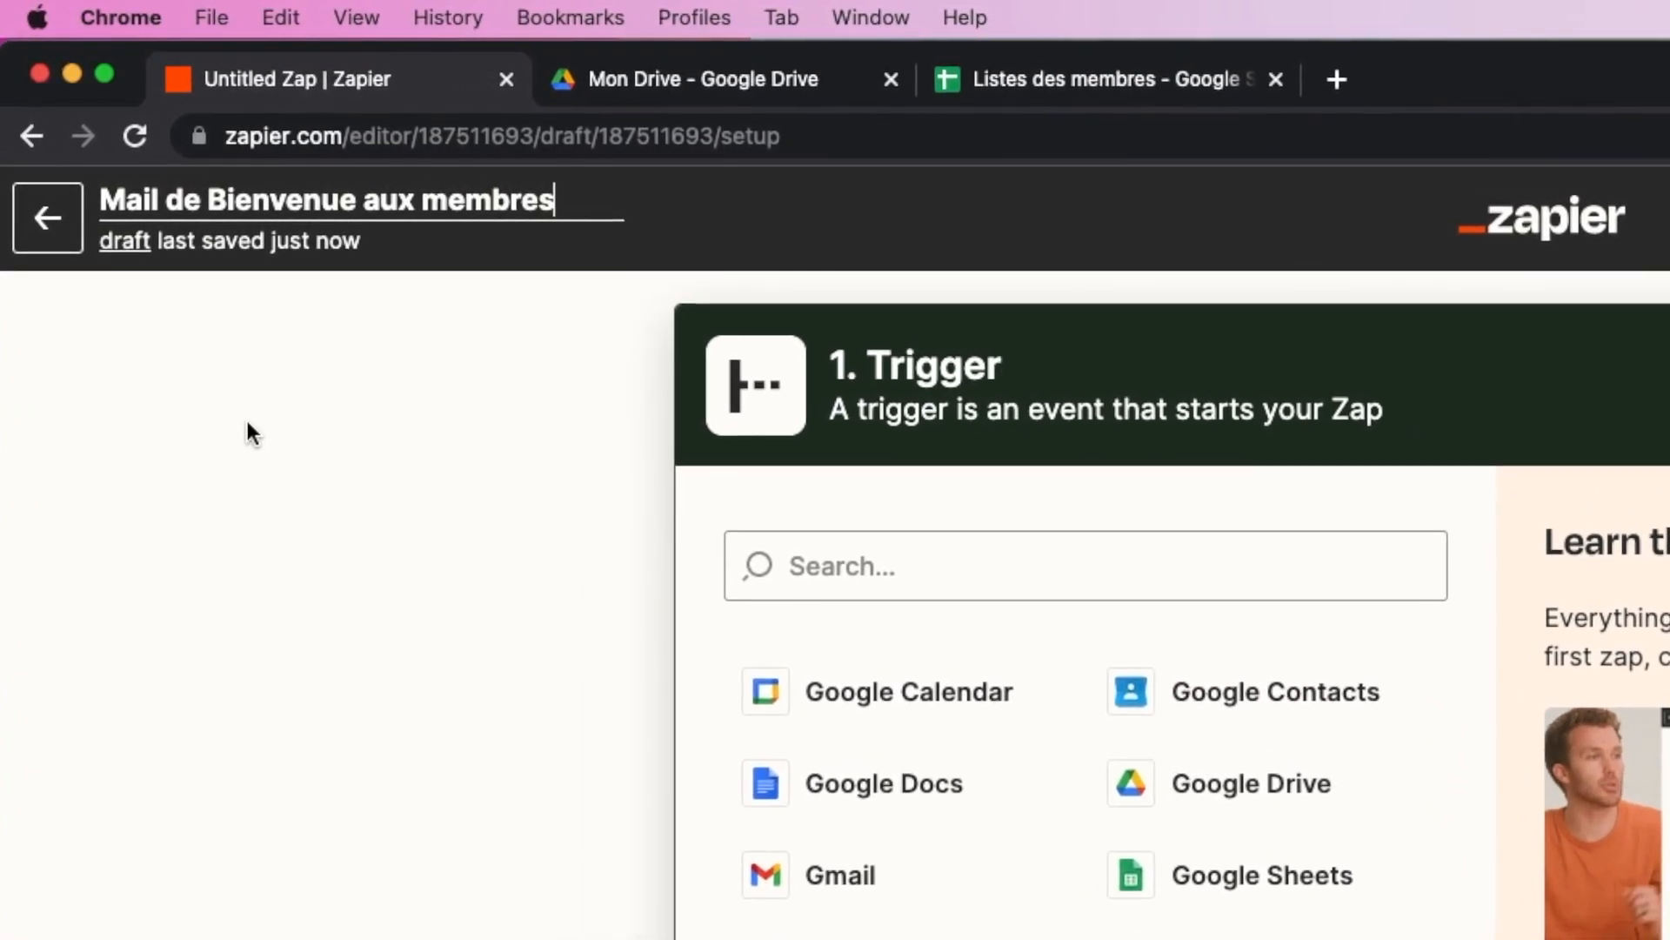
key("Return")
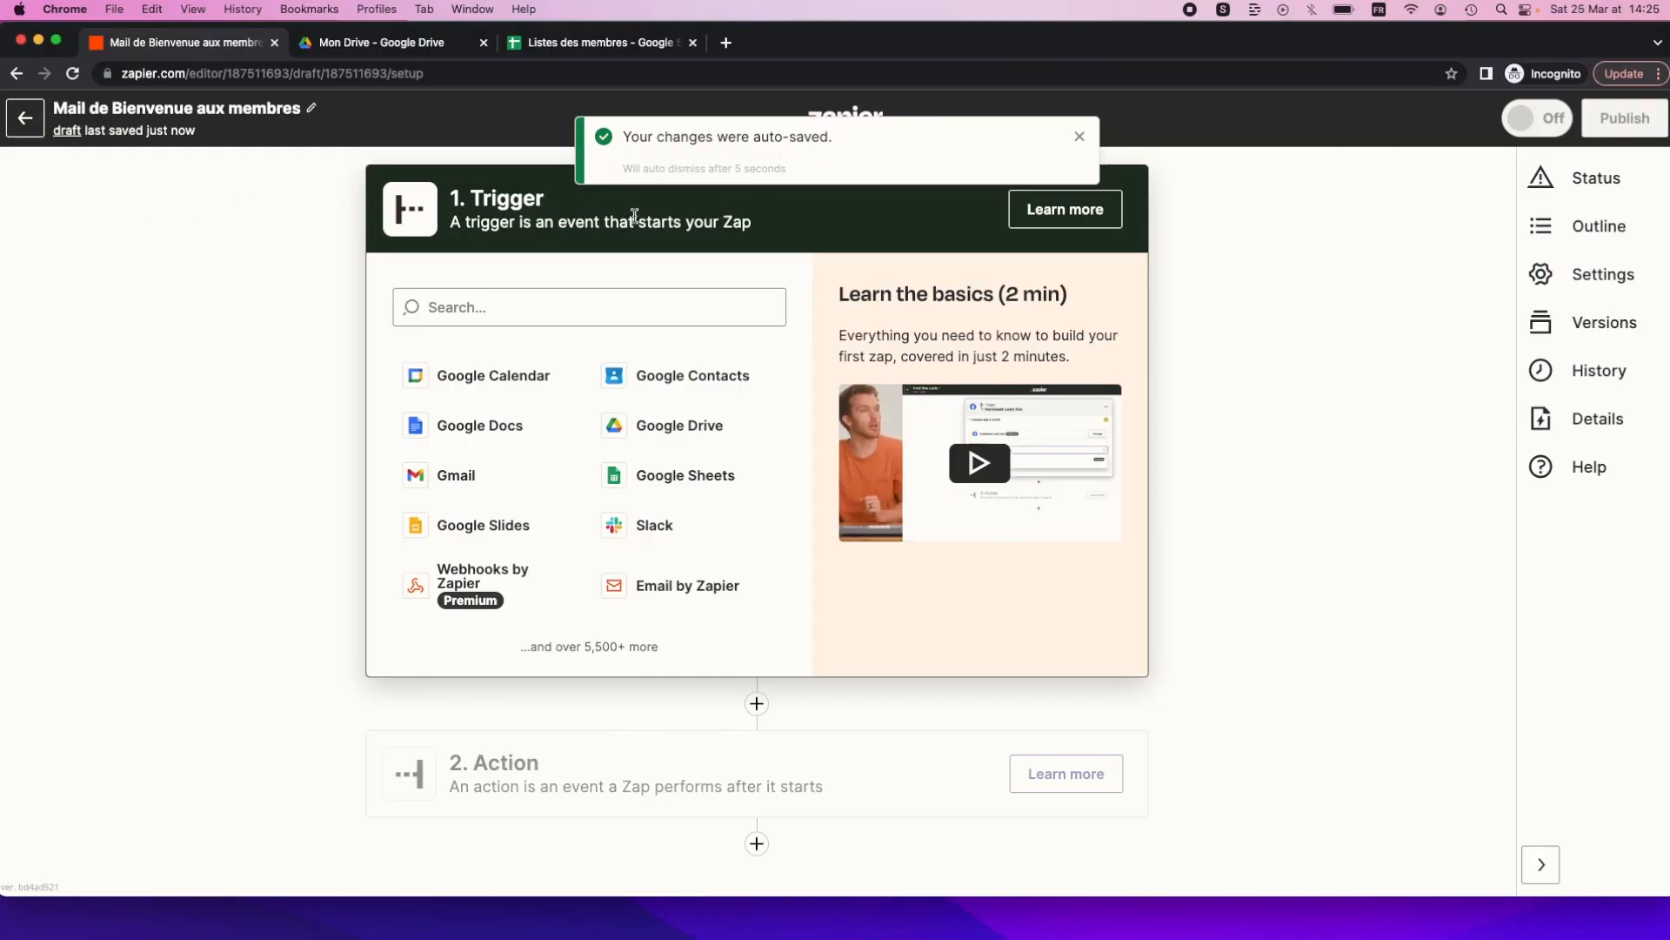
left_click(516, 305)
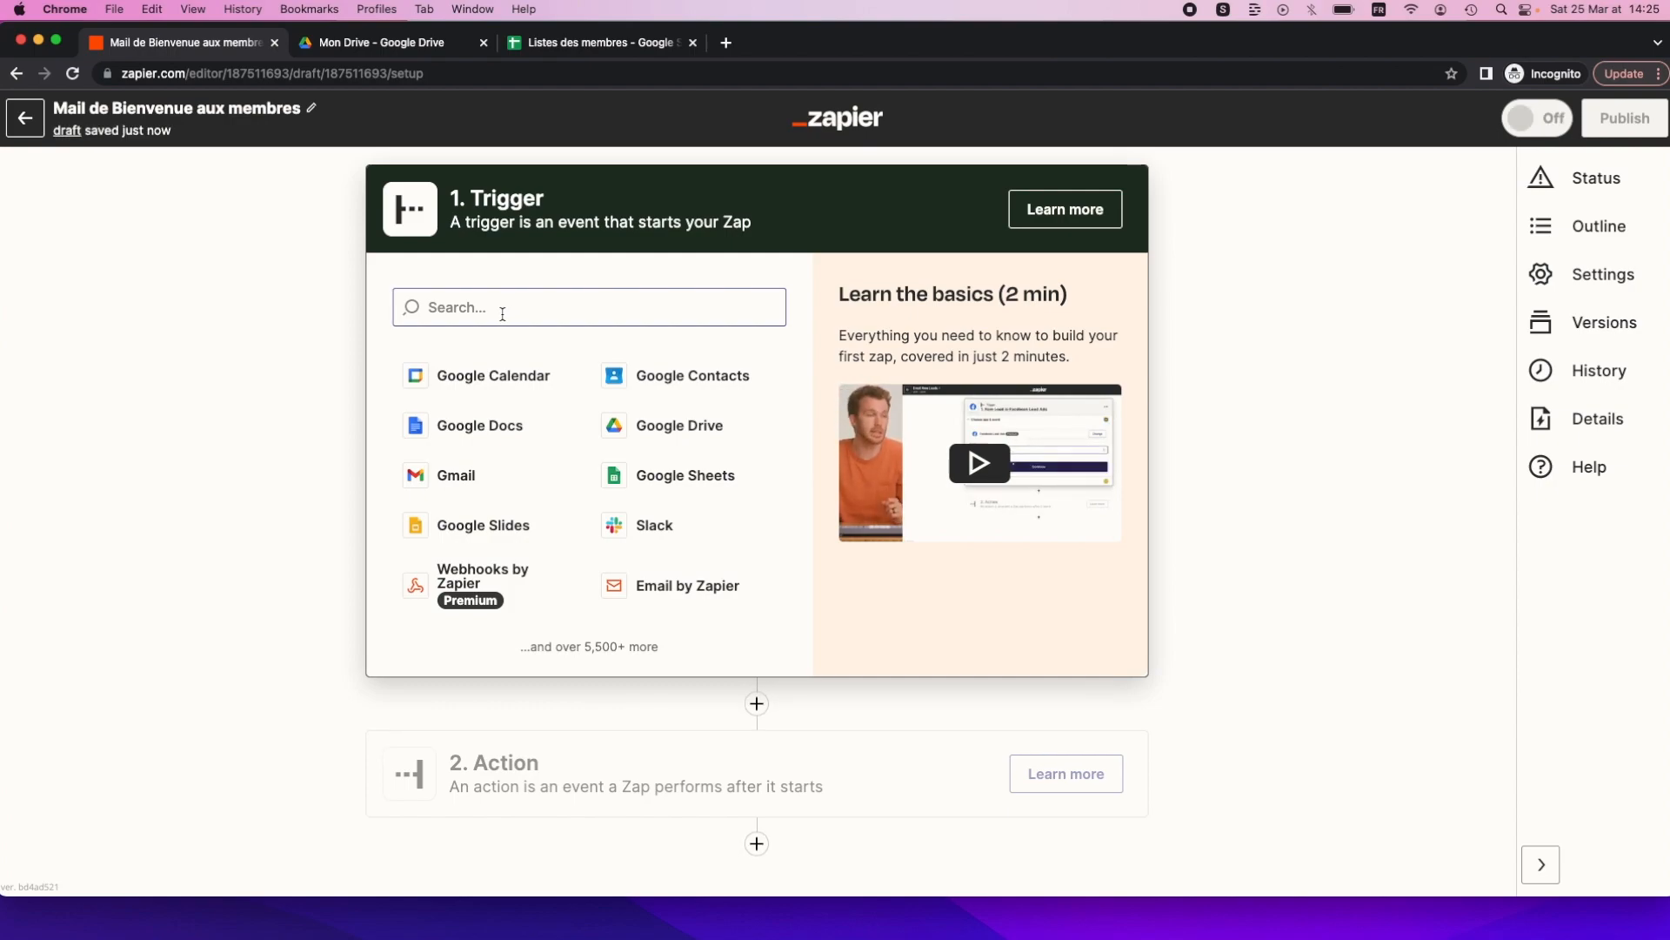
Search 'google shee' and choose Google Sheets as the trigger app.
left_click(502, 314)
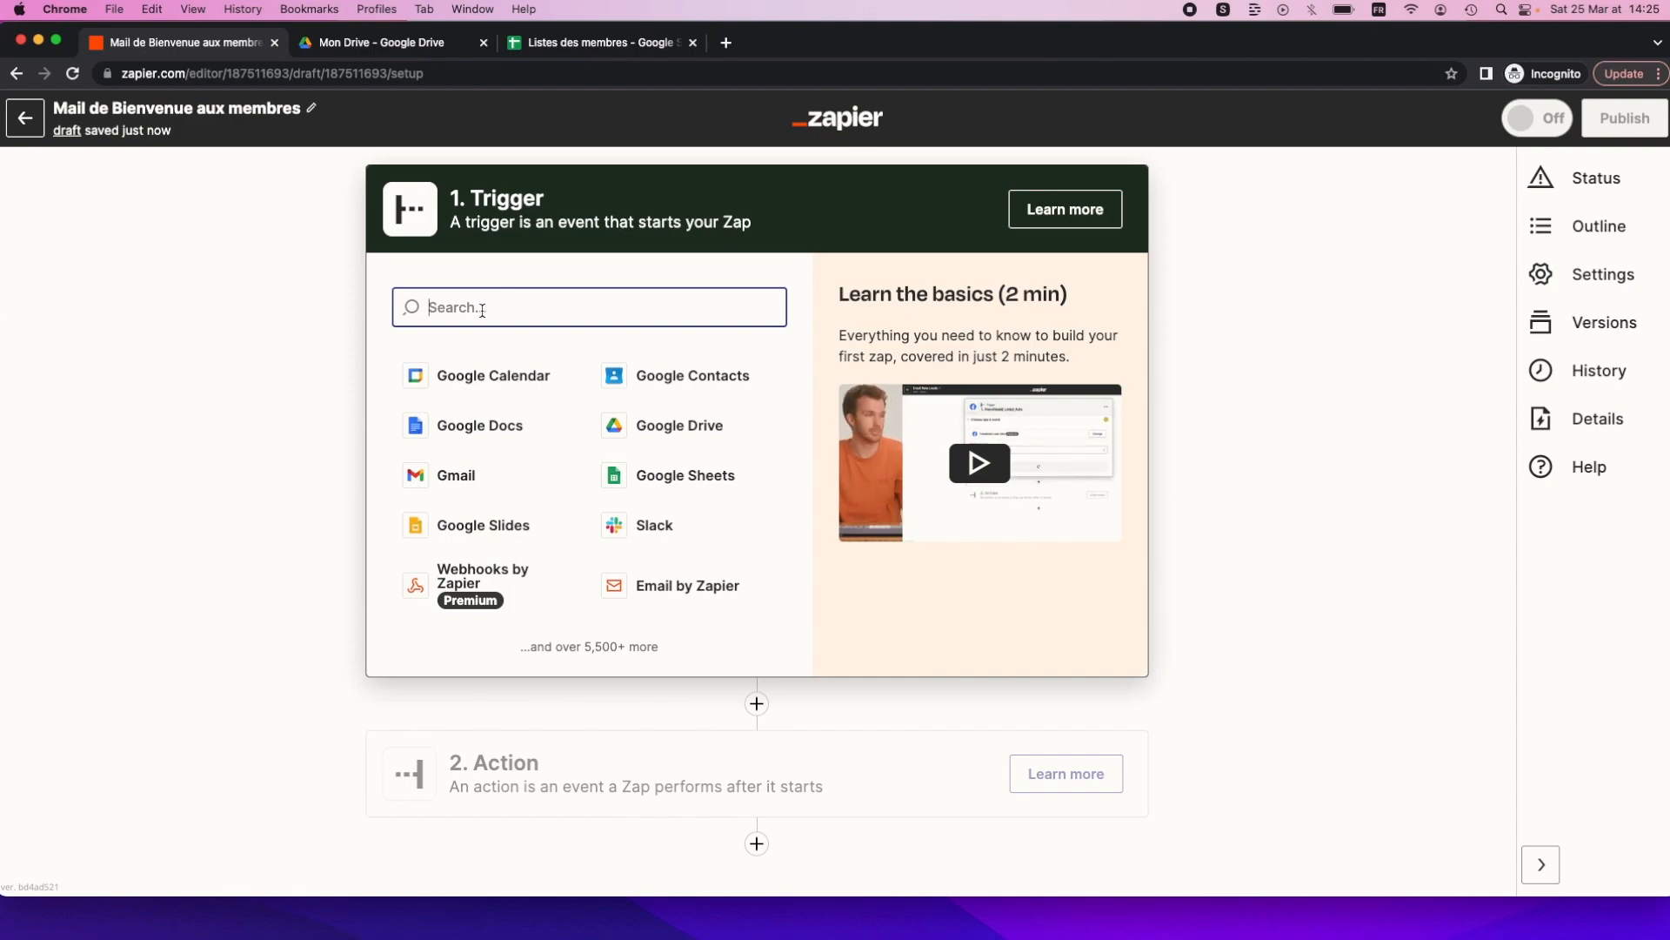
type("g")
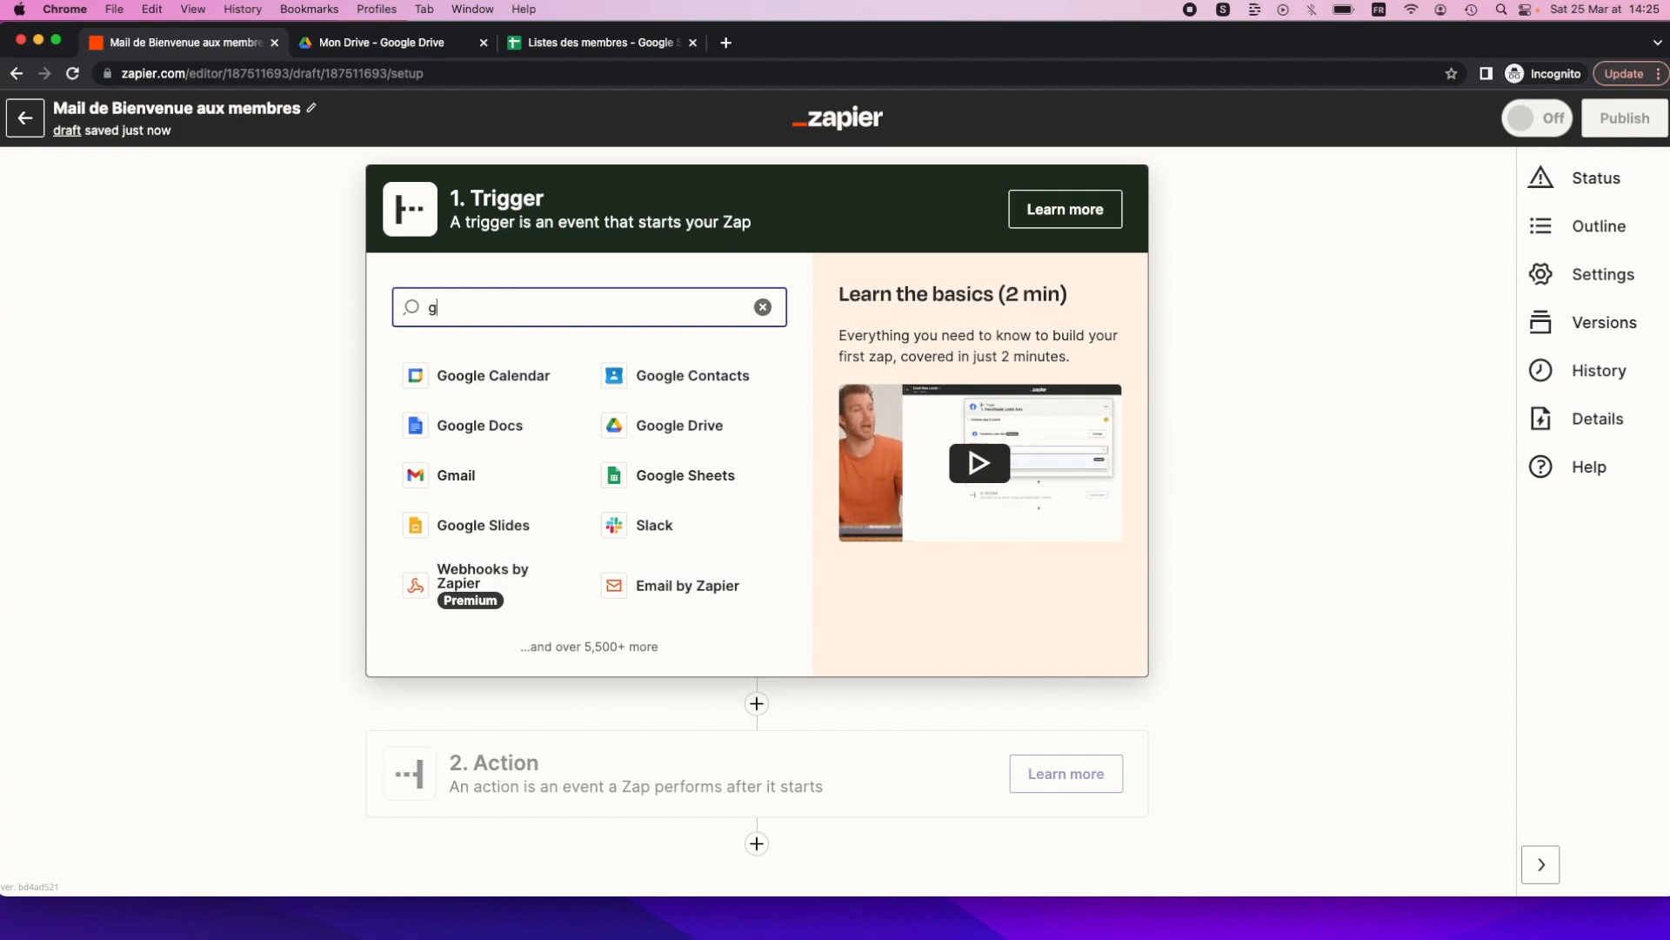
type("oogl")
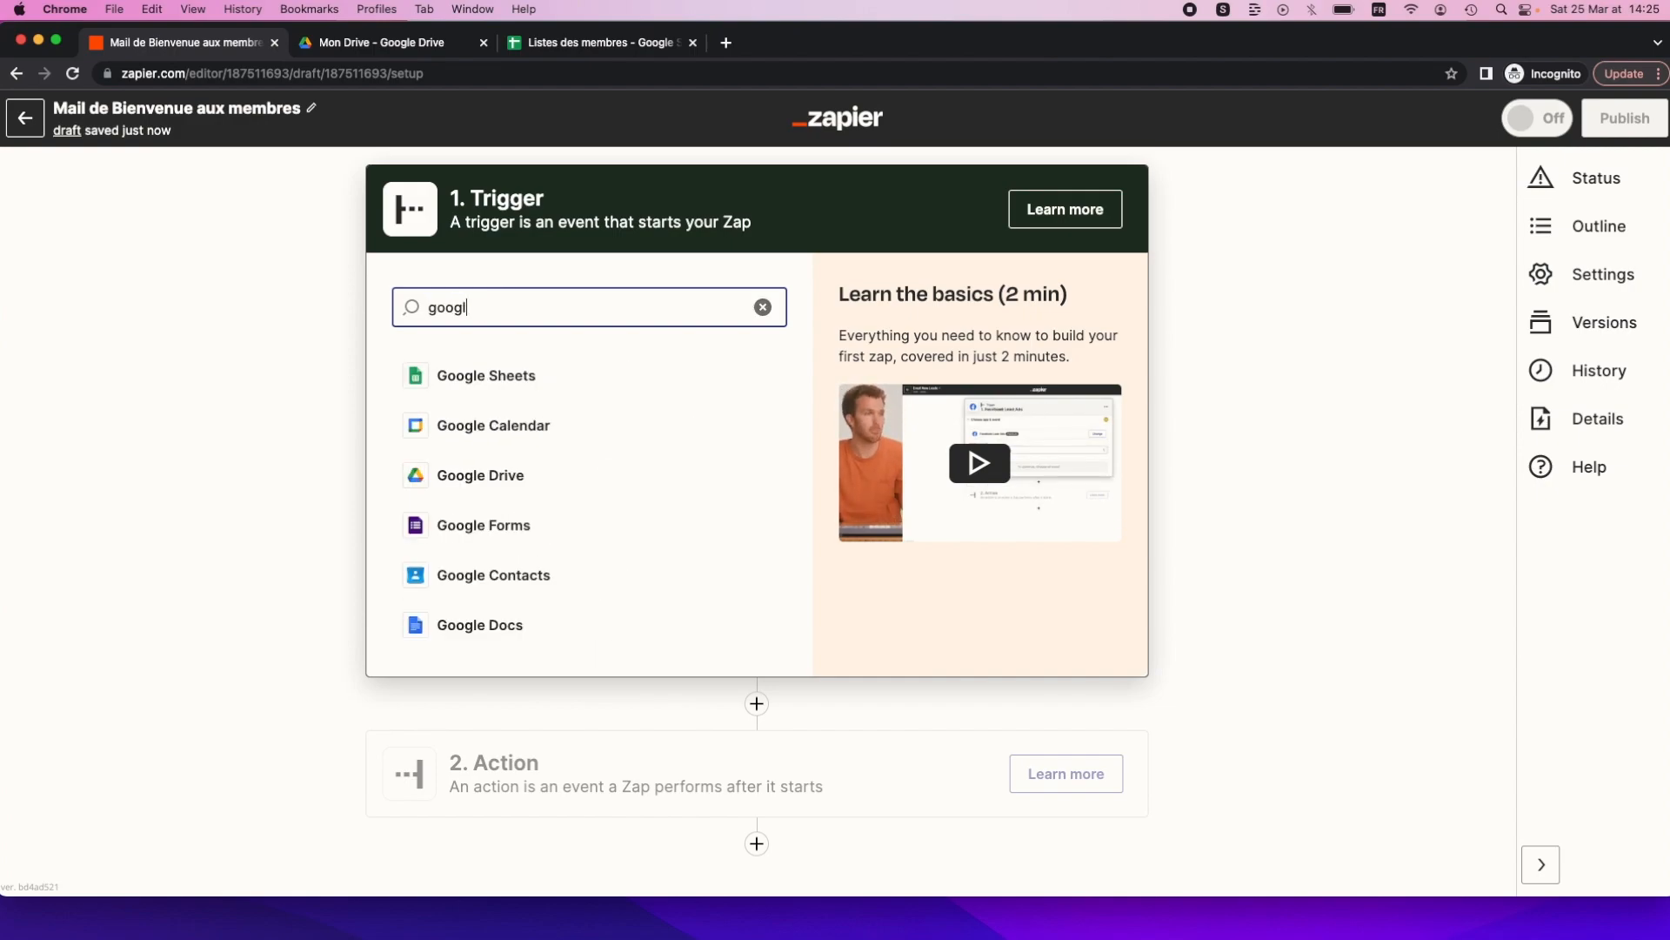
type("e shee")
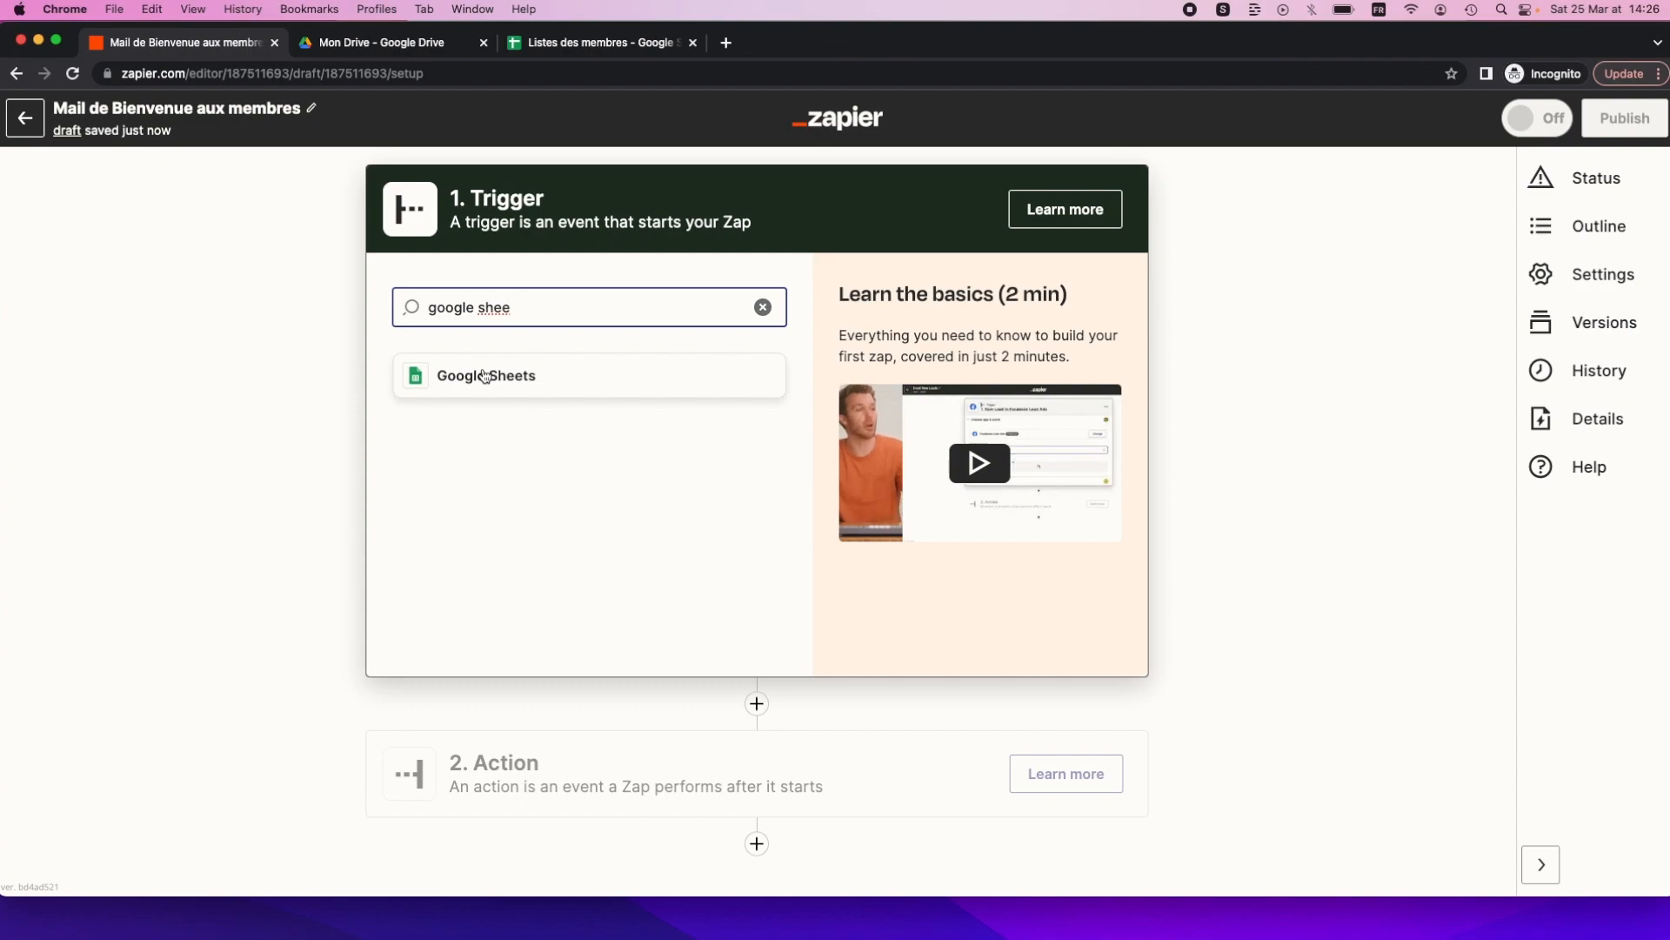
left_click(484, 376)
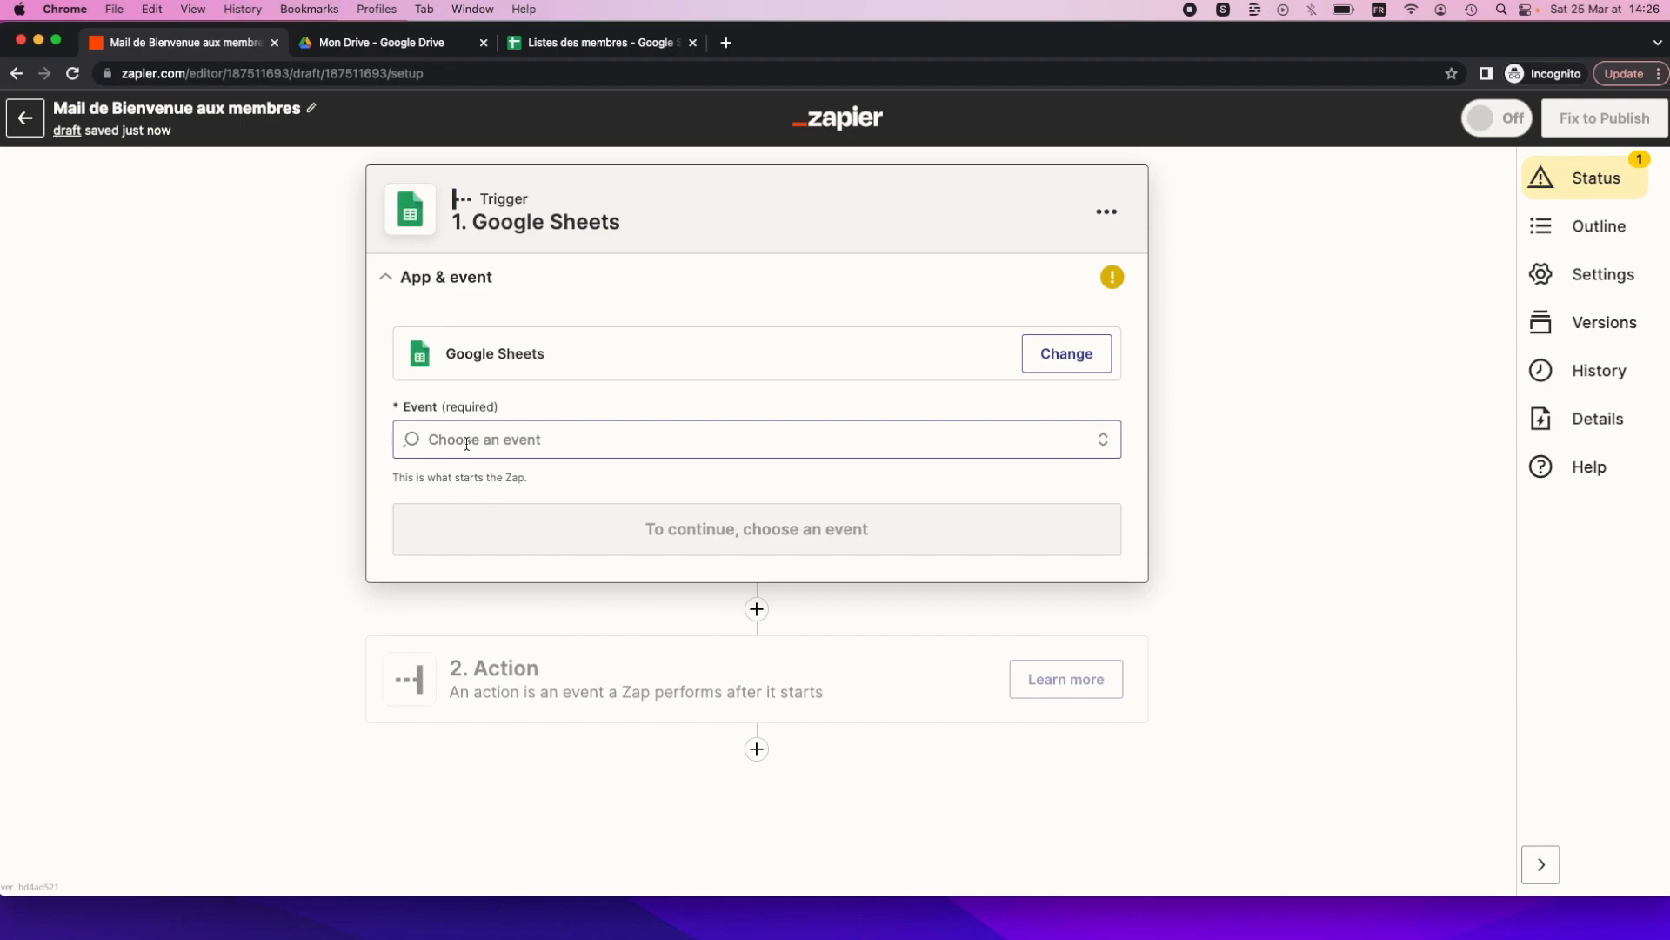
Set the trigger event to New or Updated Spreadsheet Row and confirm the Google account.
left_click(448, 438)
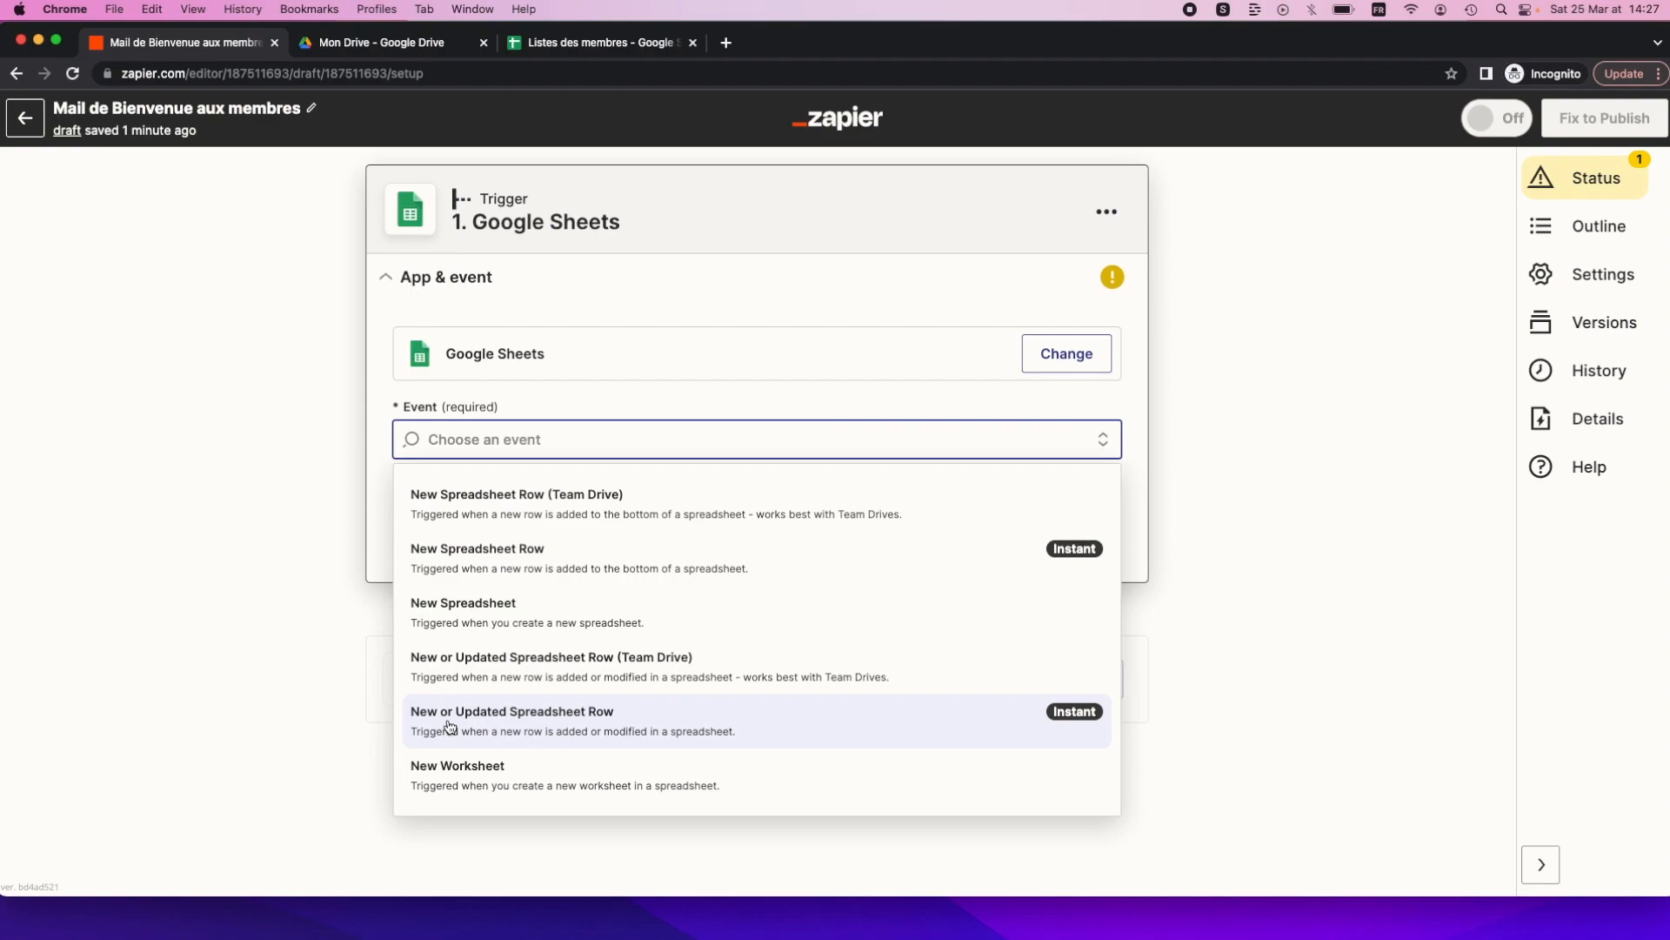
left_click(519, 725)
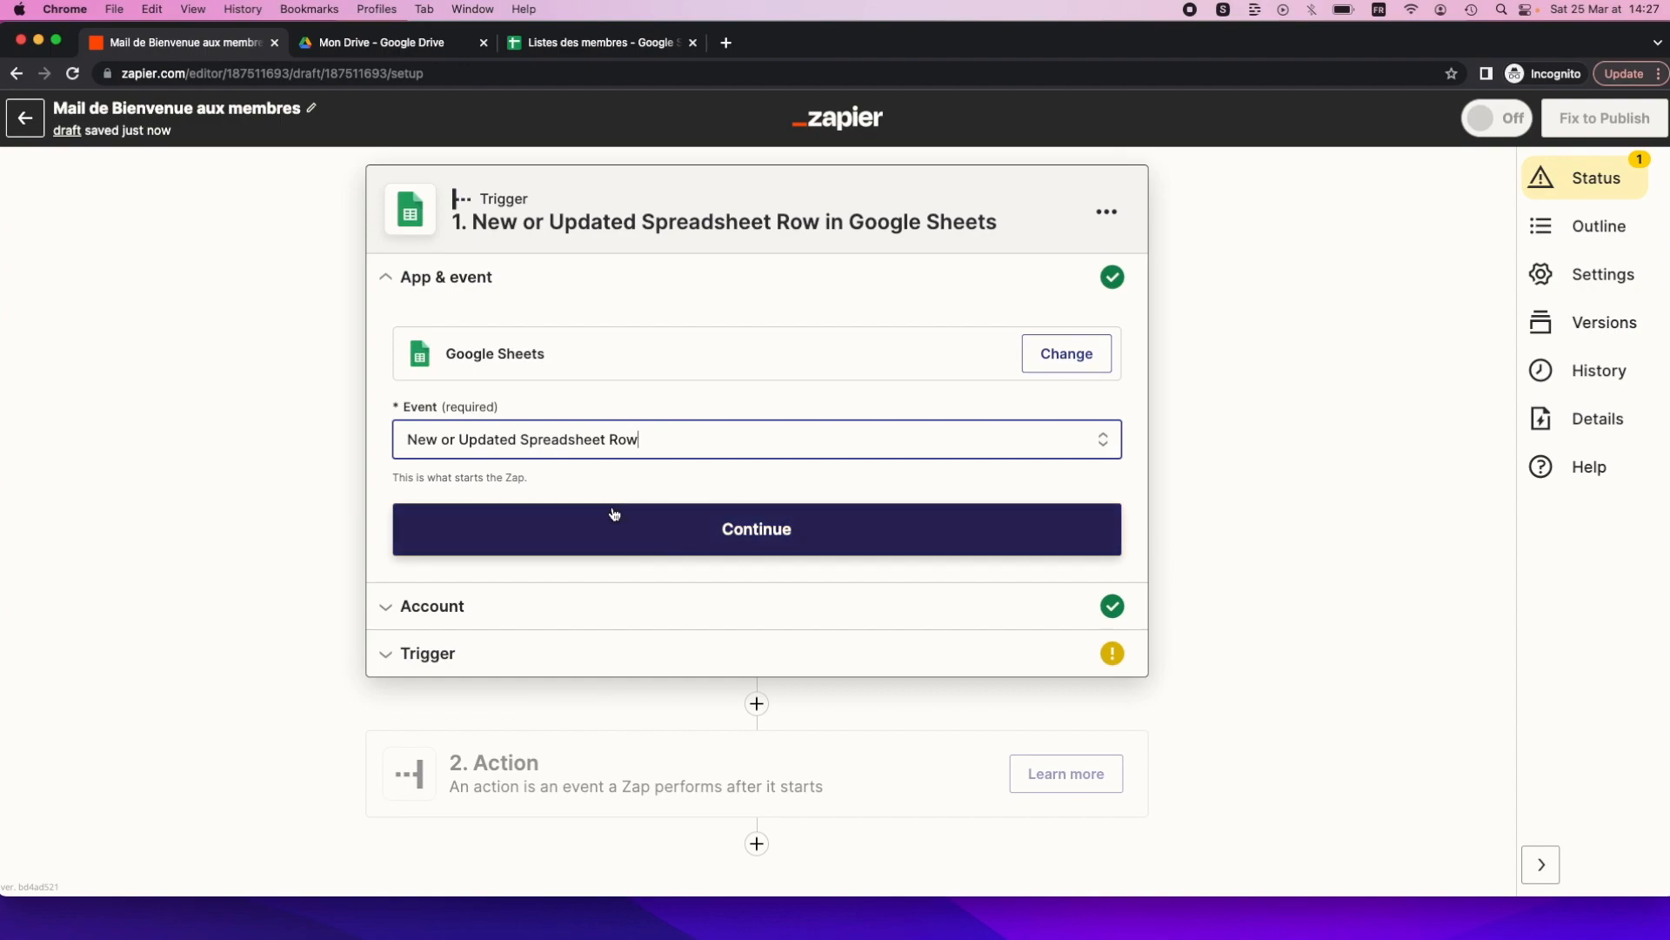
left_click(641, 521)
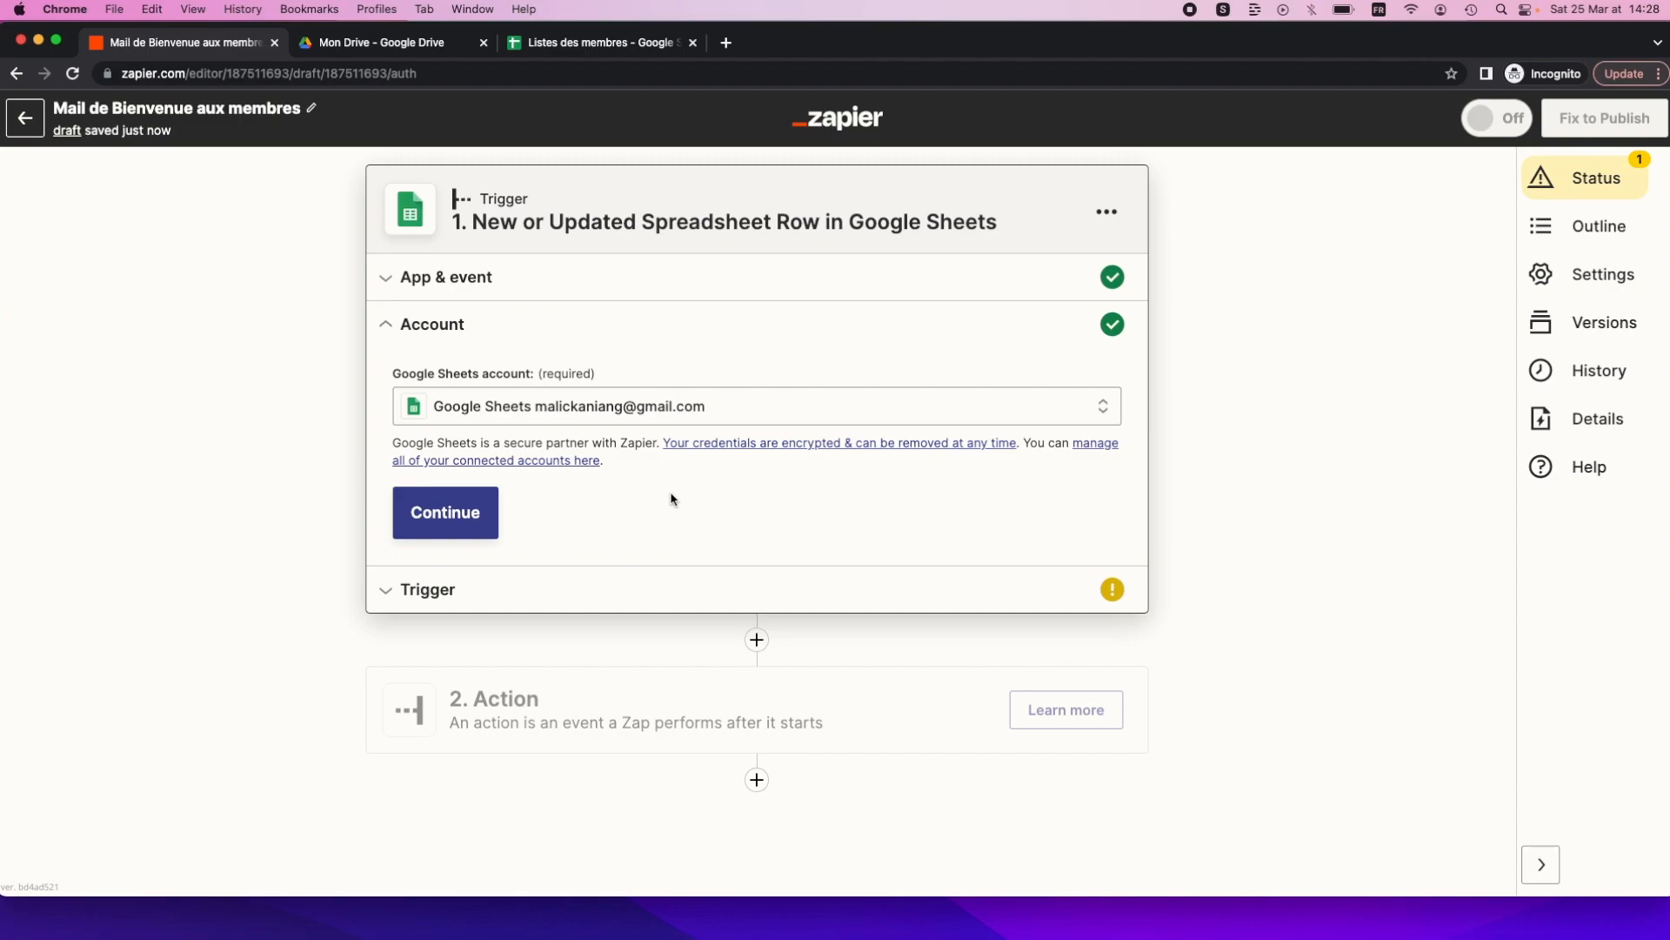
left_click(465, 499)
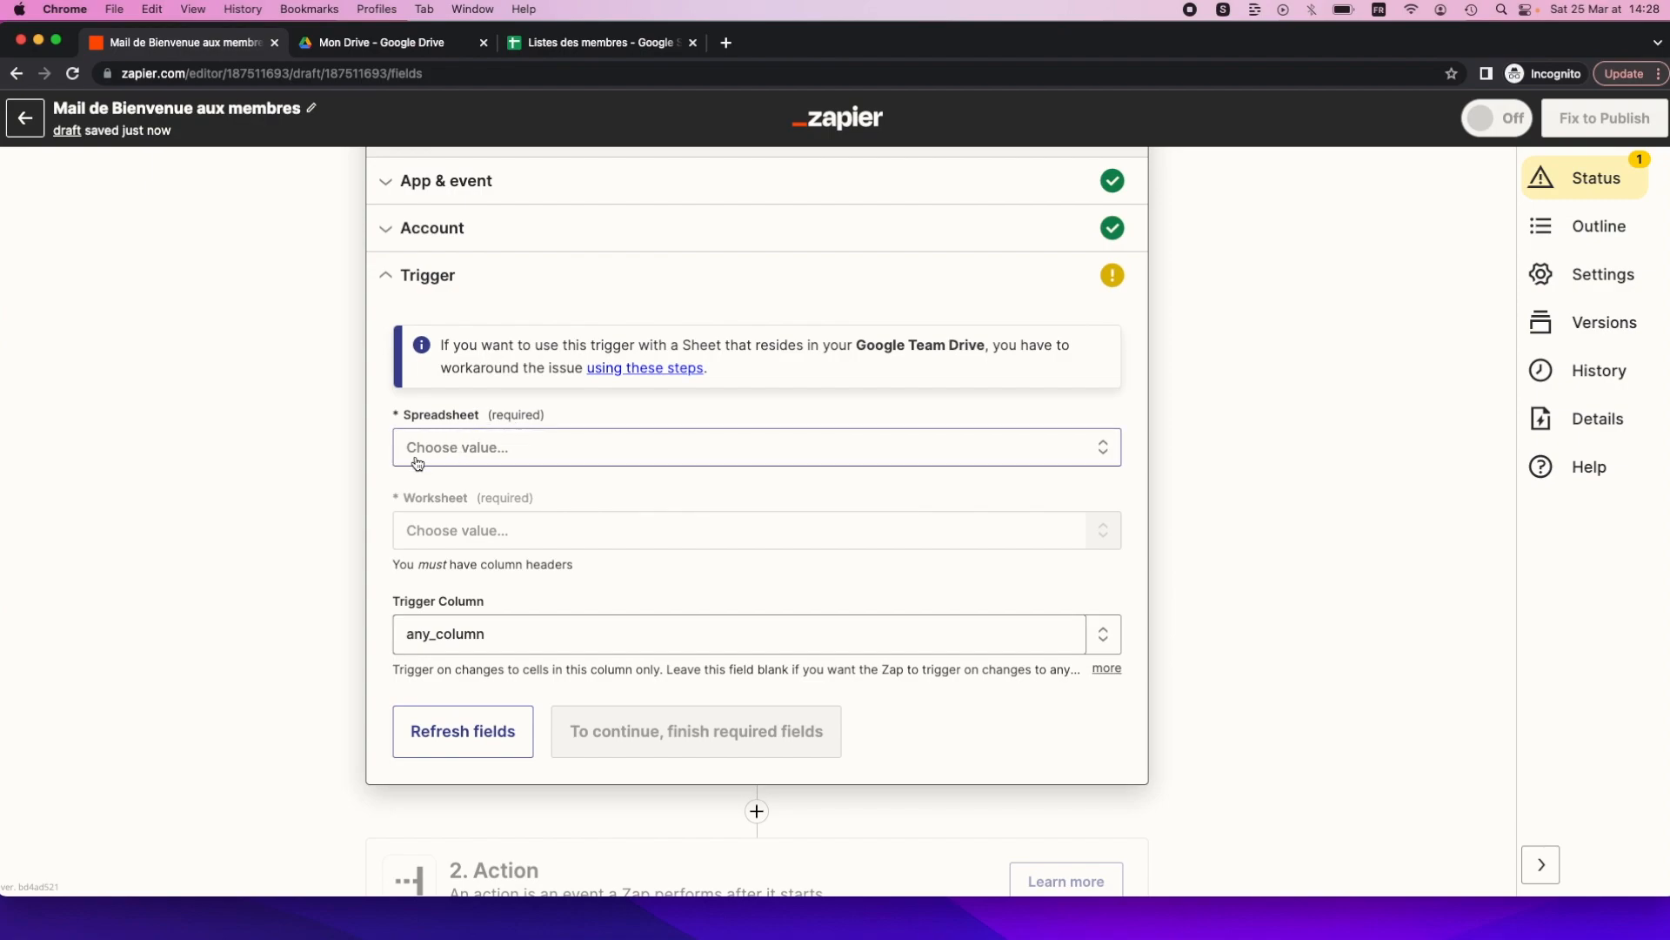
Point the trigger at Listes des membres, worksheet Feuille 1, test it, then view the sheet.
left_click(454, 452)
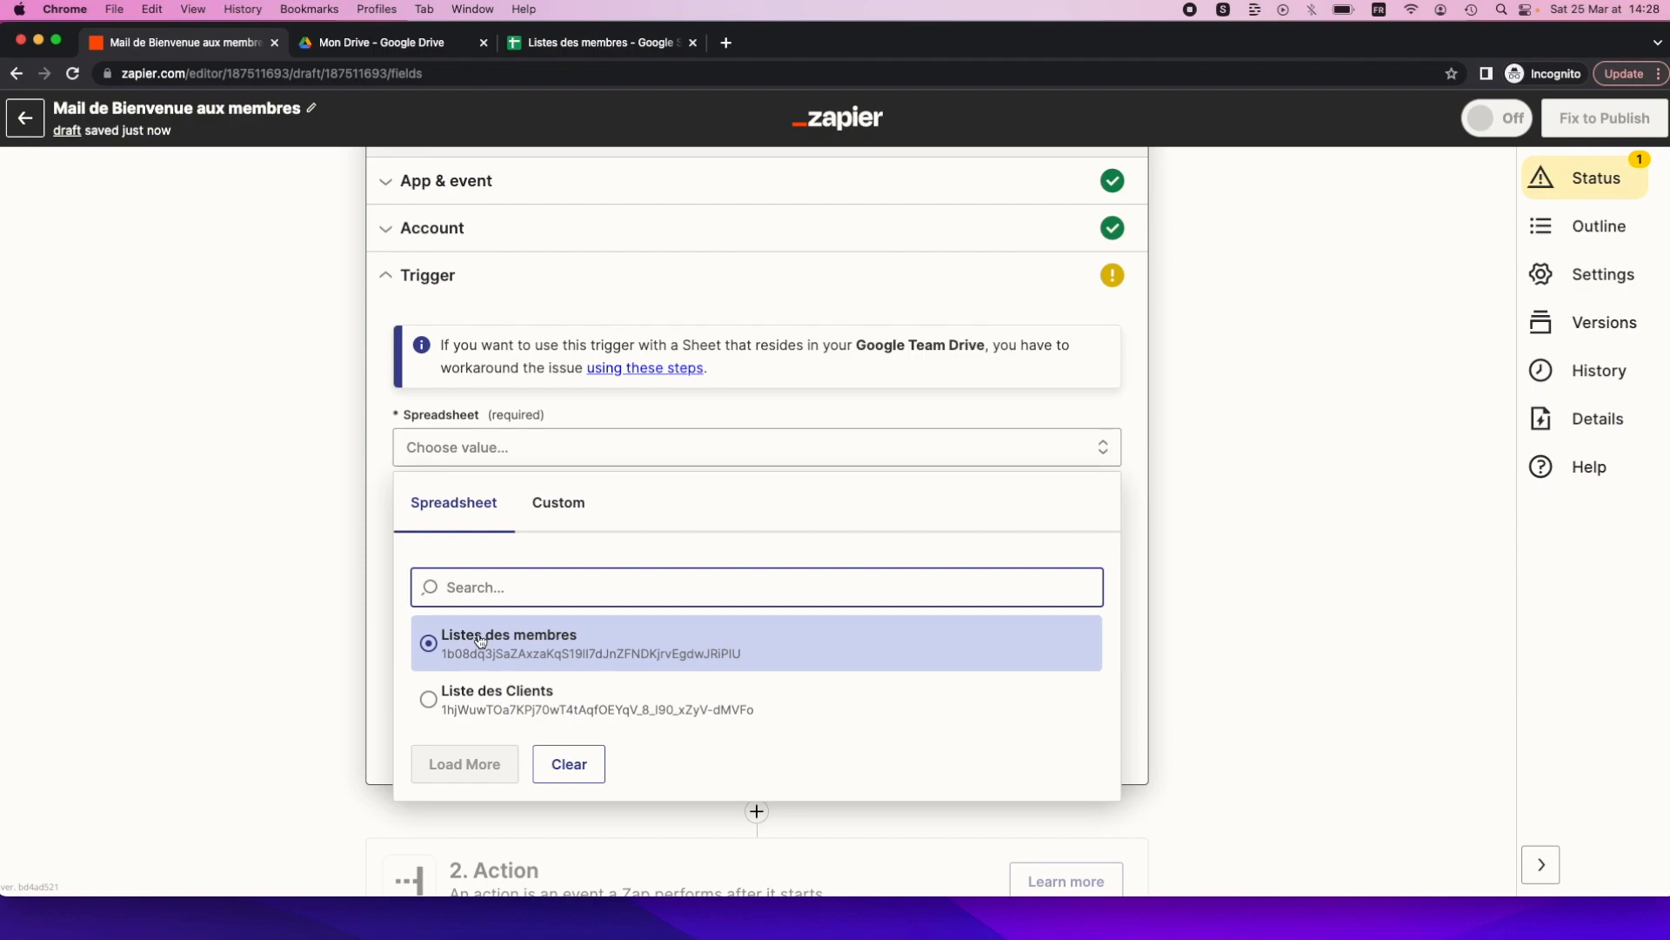
left_click(461, 642)
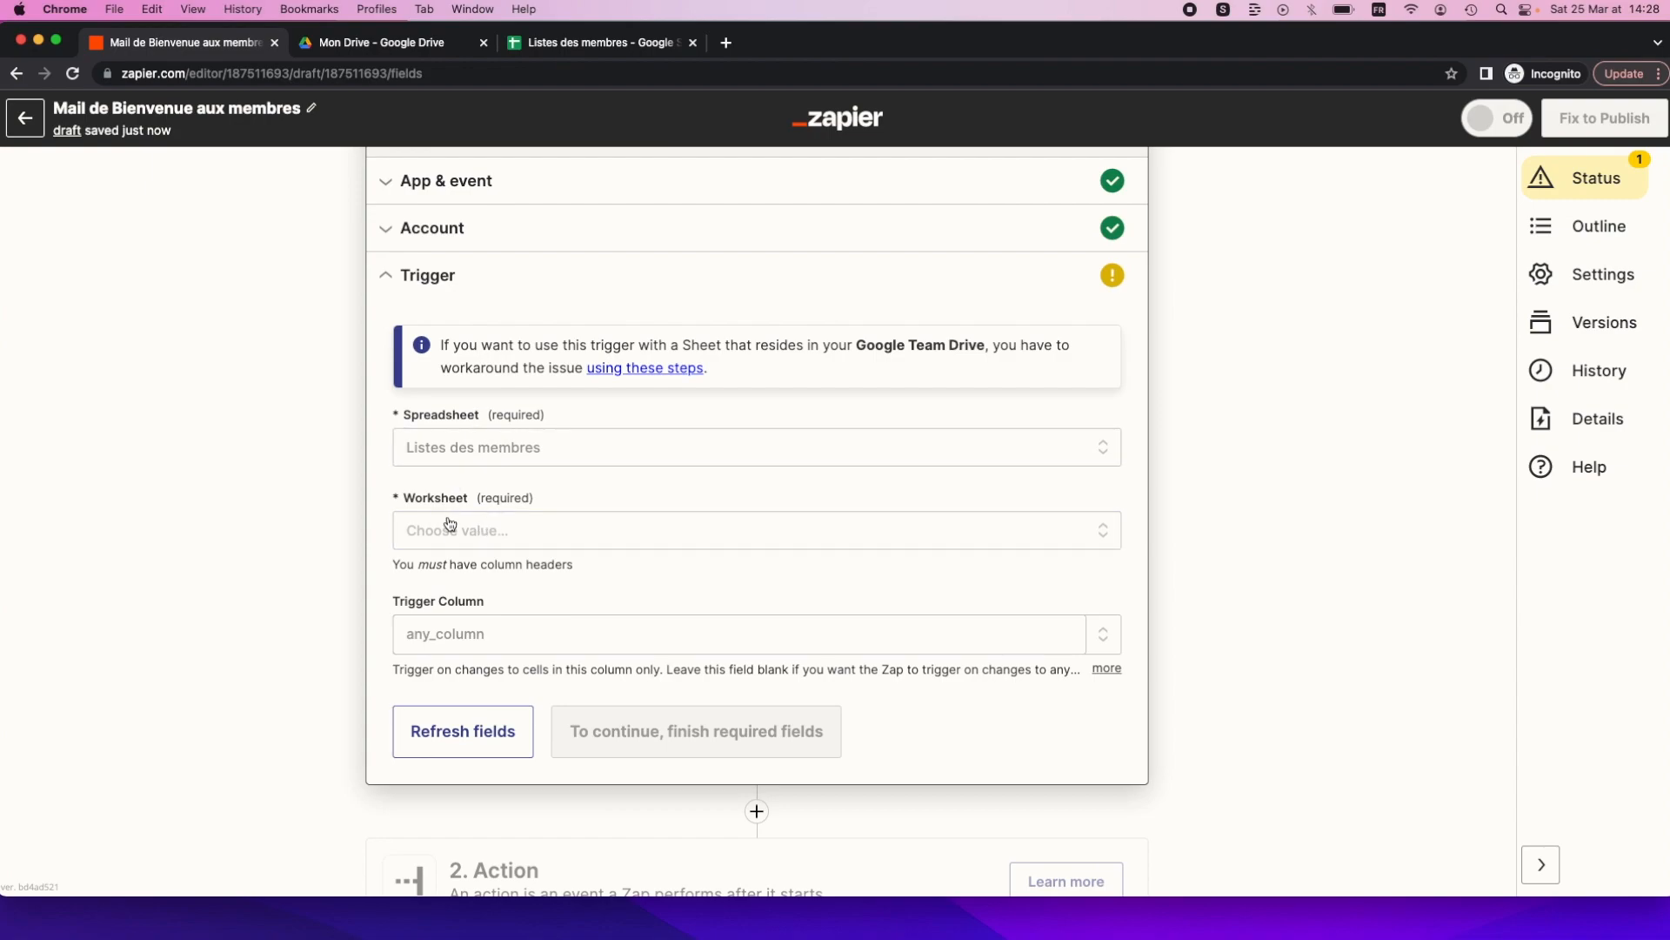
left_click(423, 531)
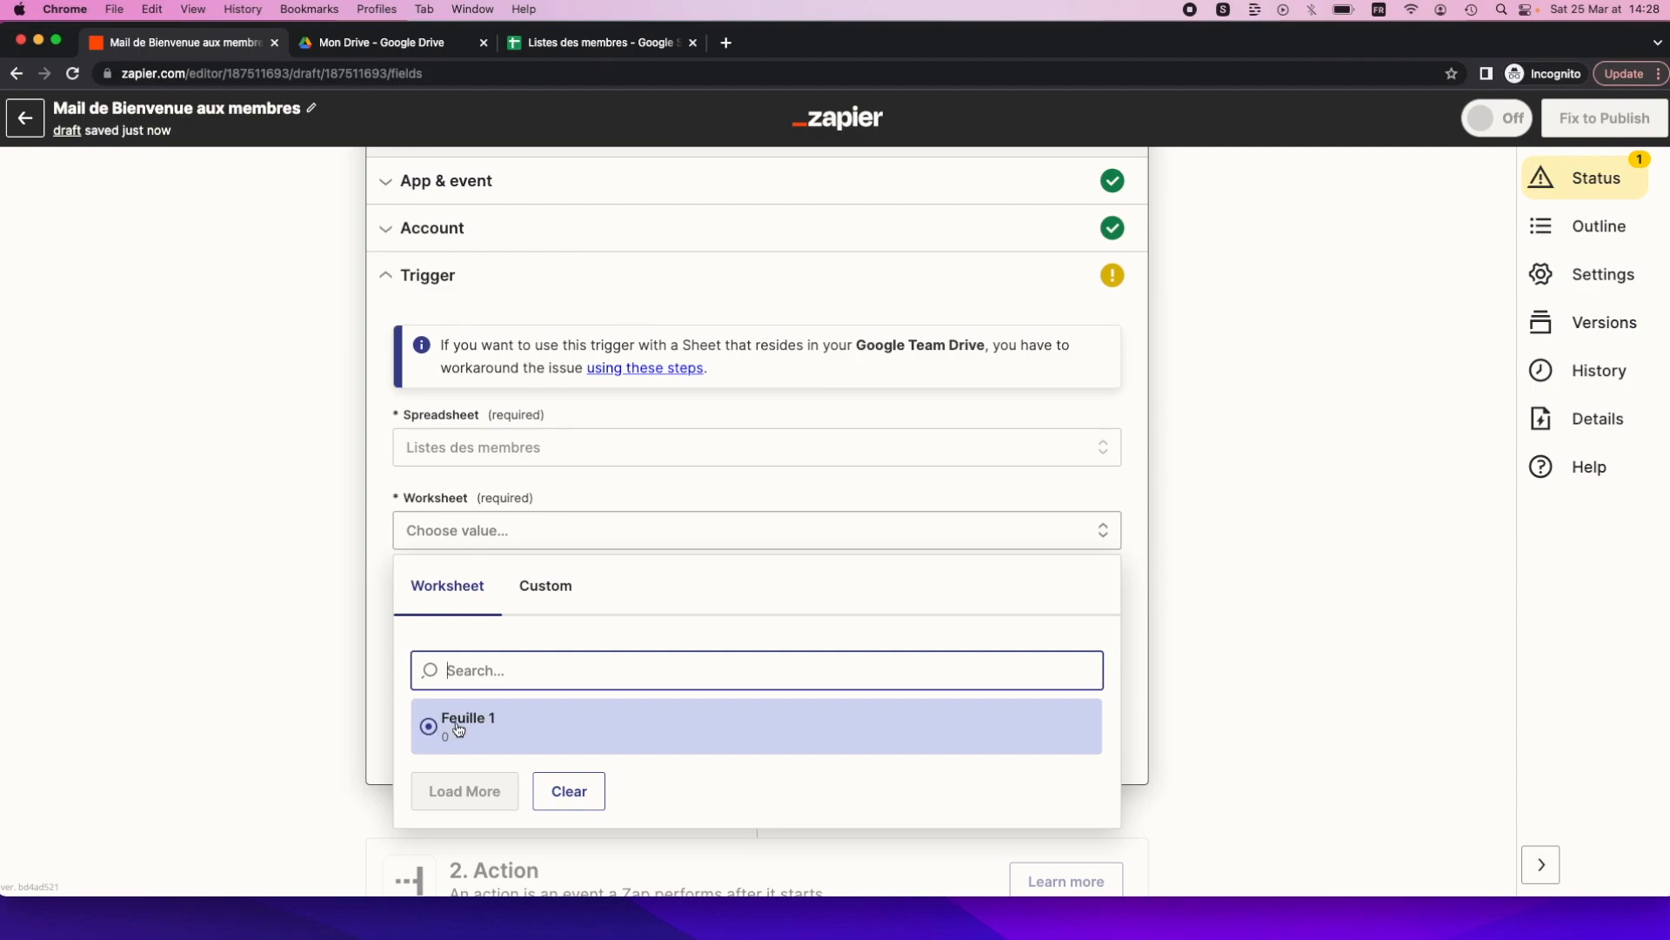
left_click(429, 727)
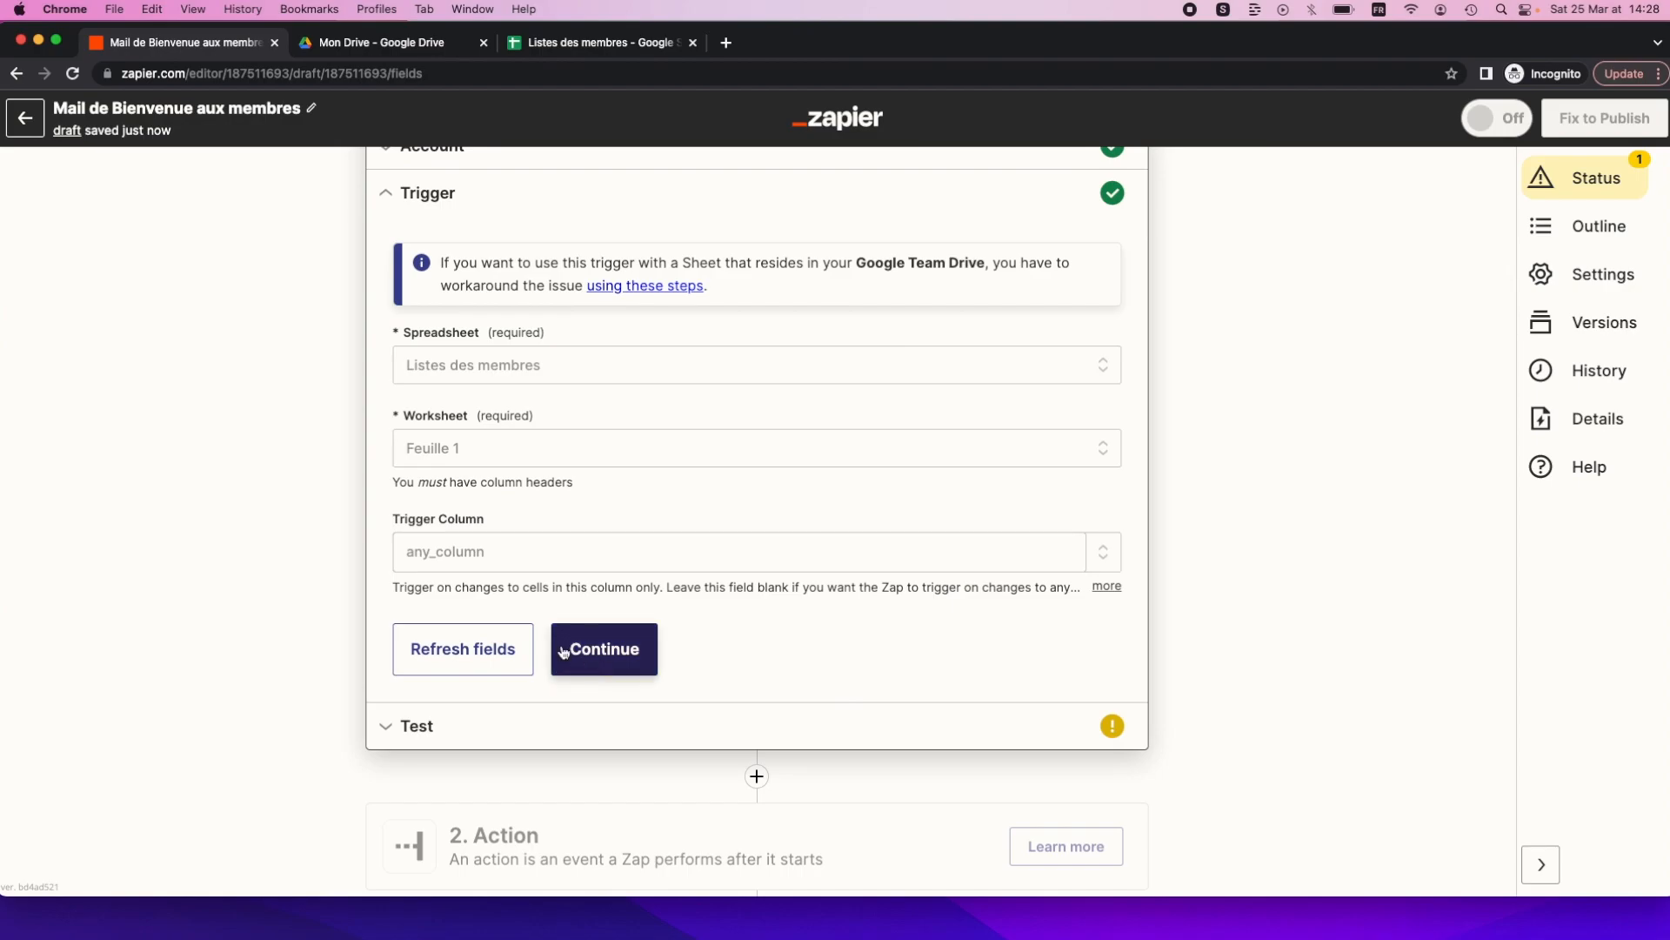
left_click(598, 647)
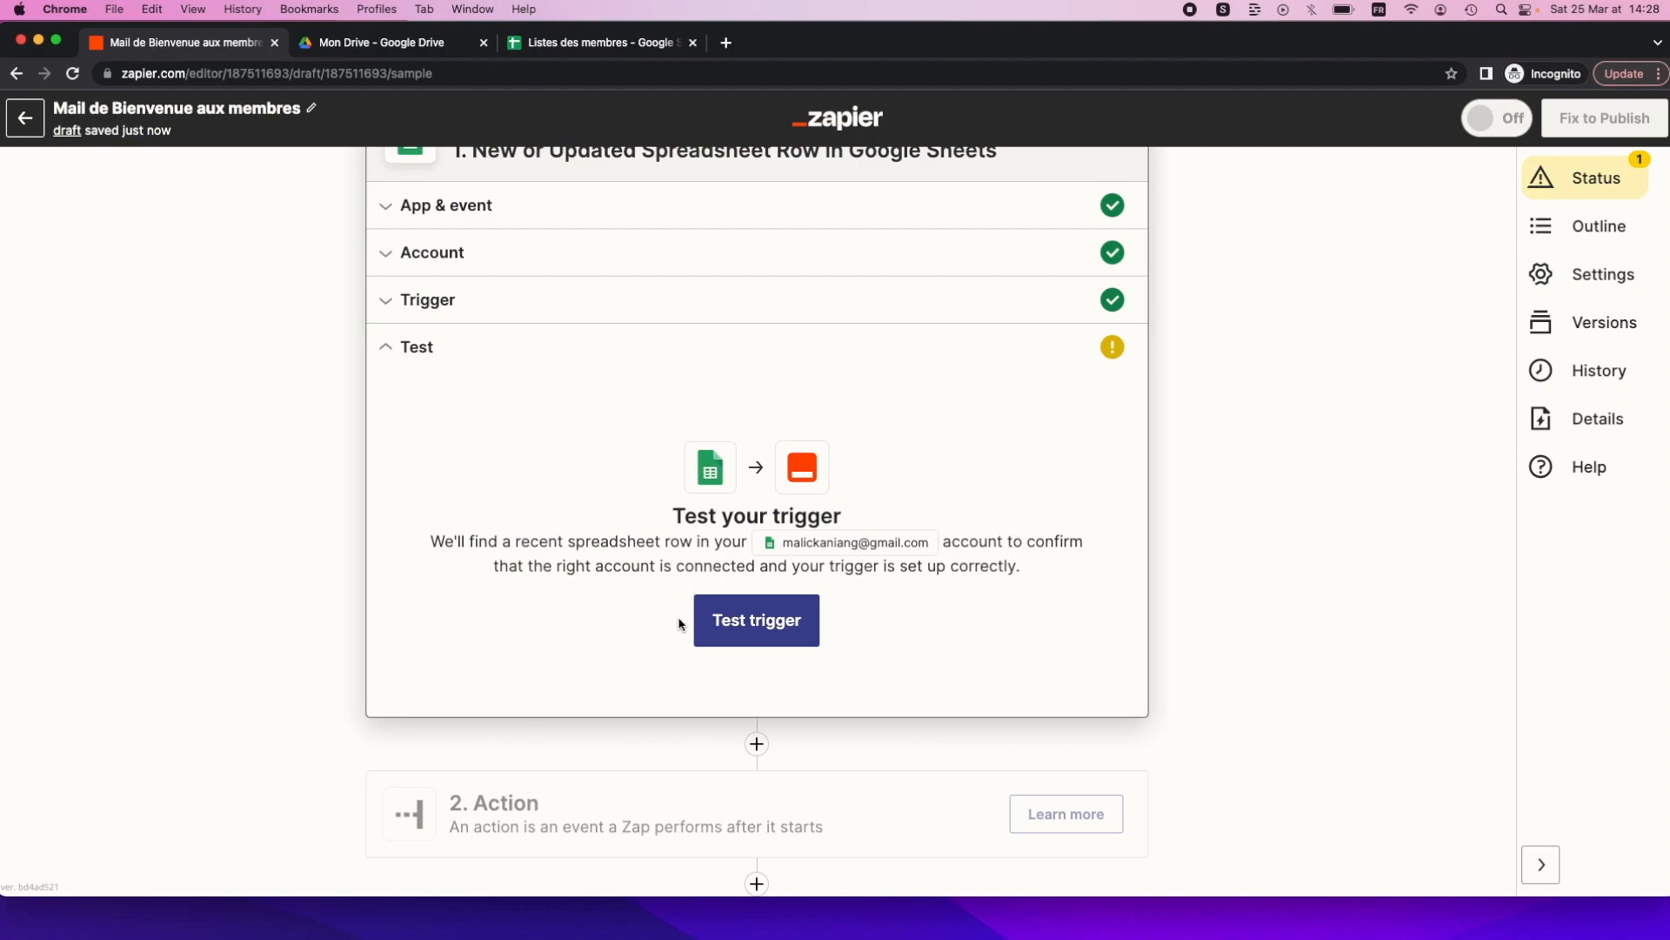
left_click(743, 629)
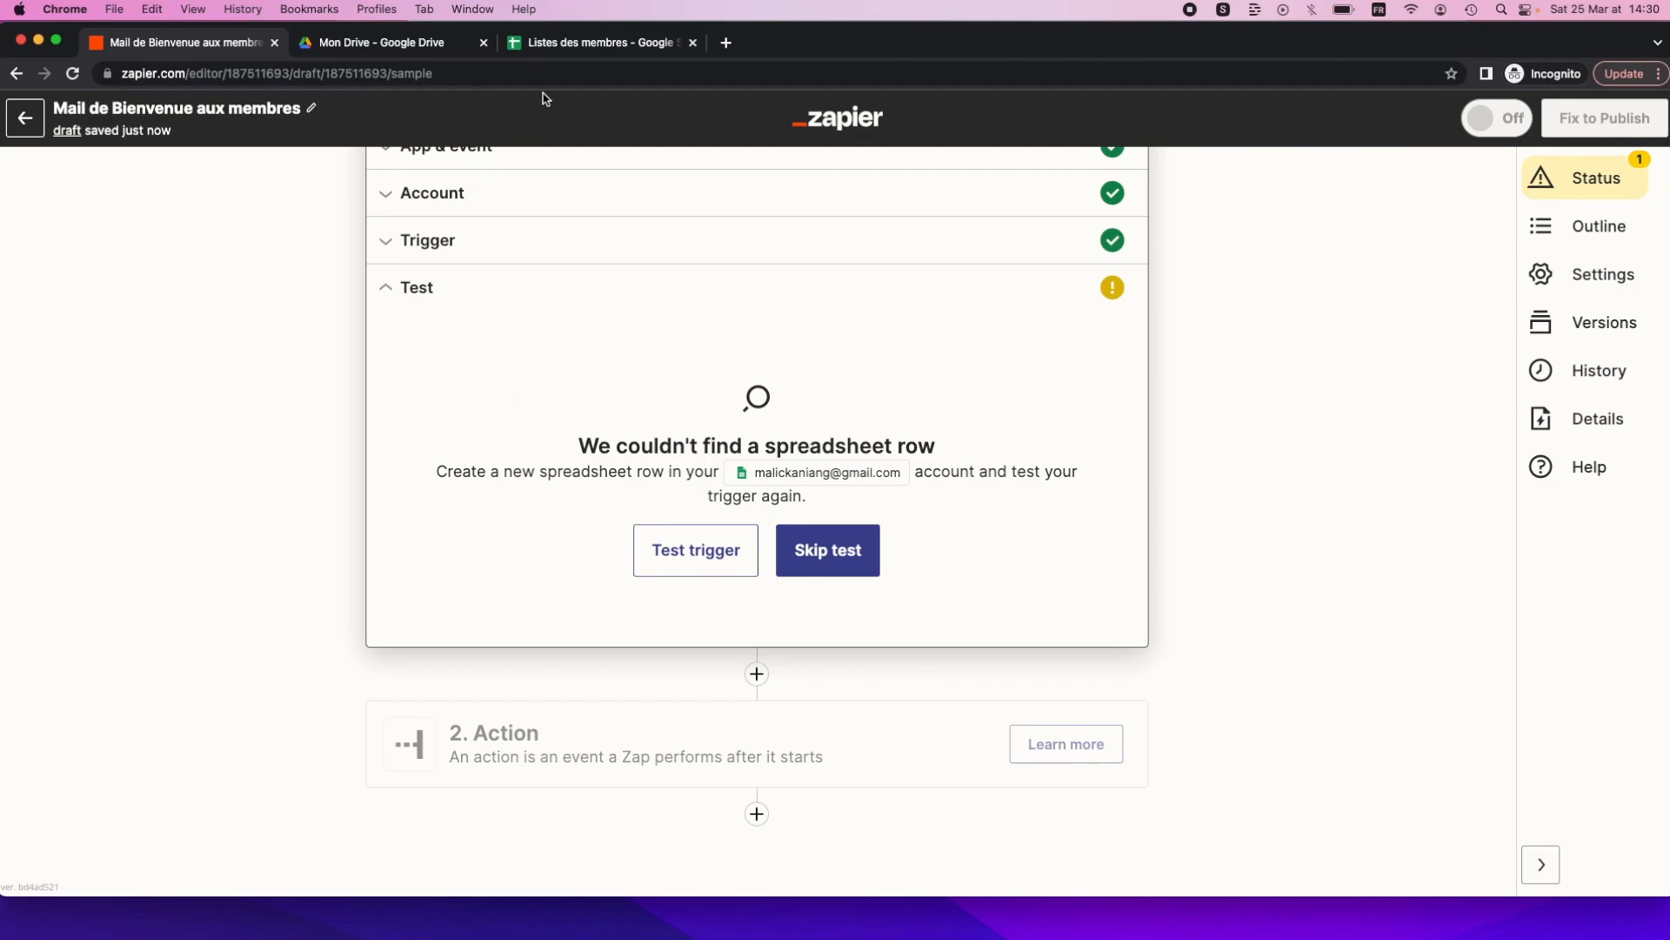
left_click(615, 38)
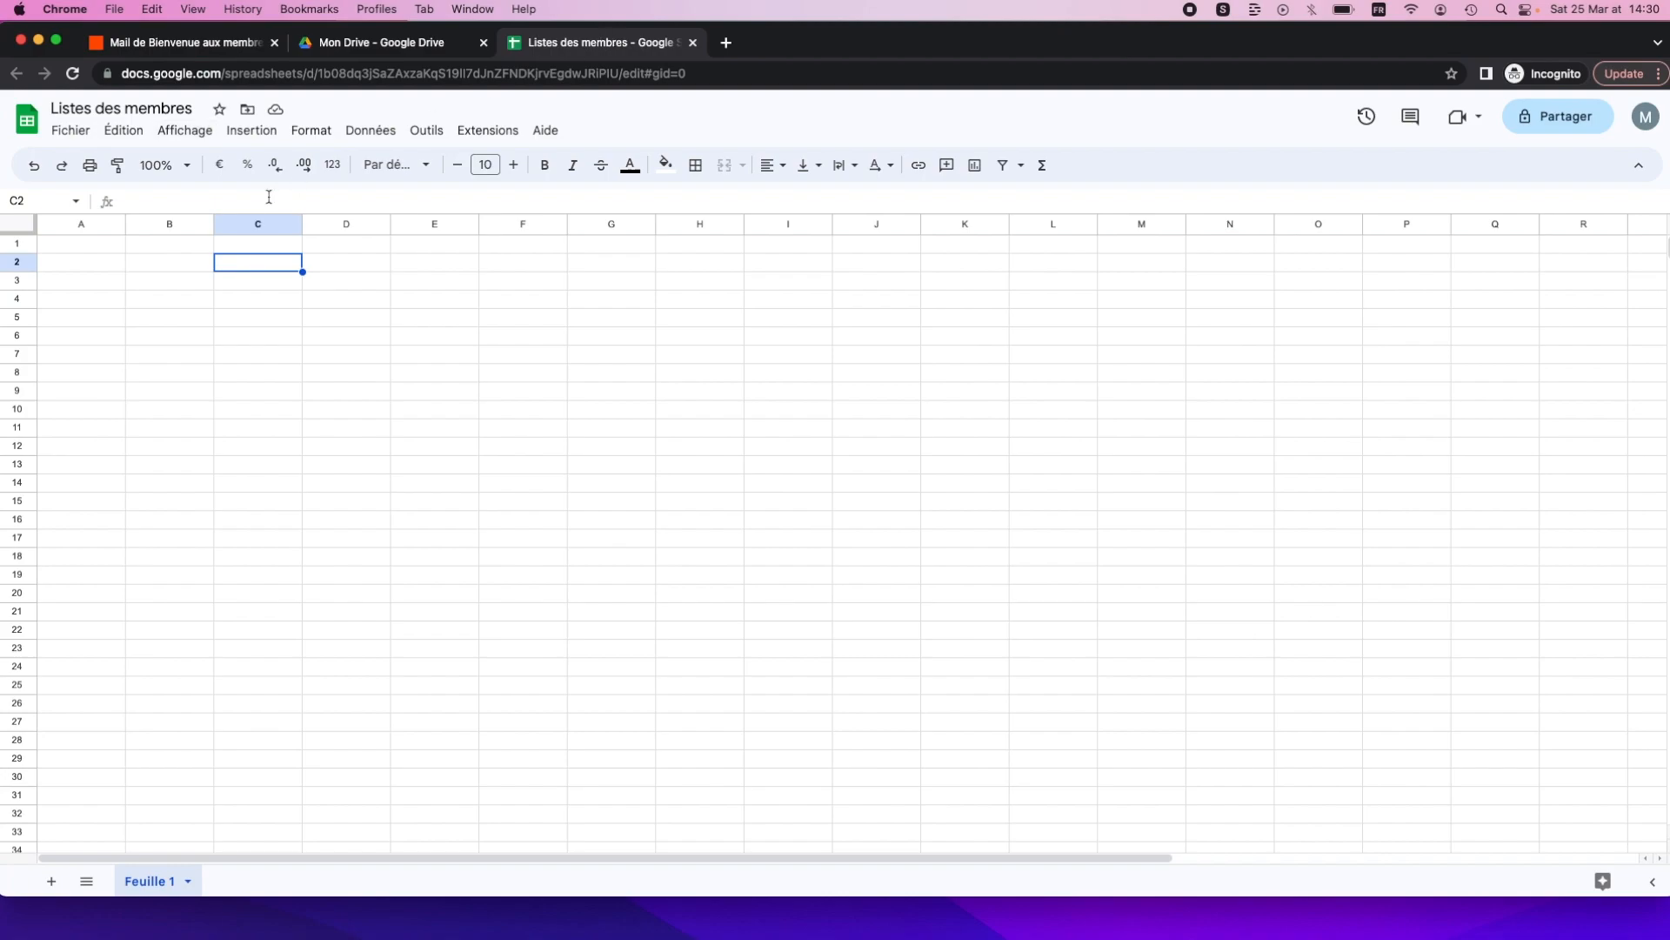
Enter a test member's e-mail address in cell A1, then return to Zapier.
left_click(74, 240)
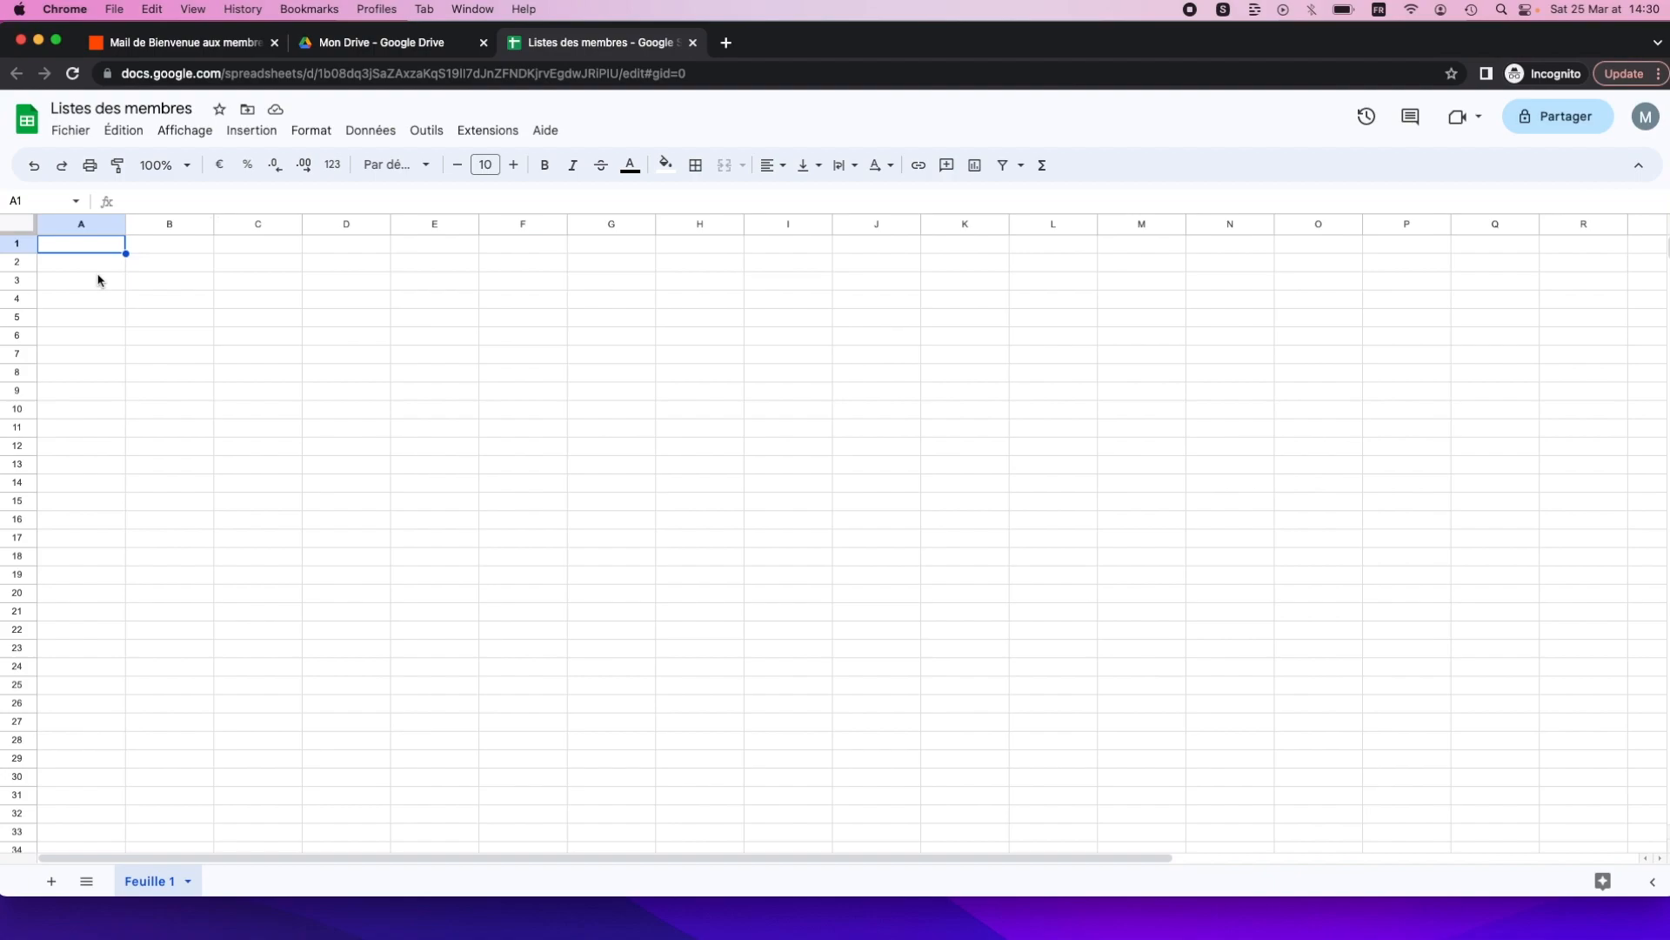
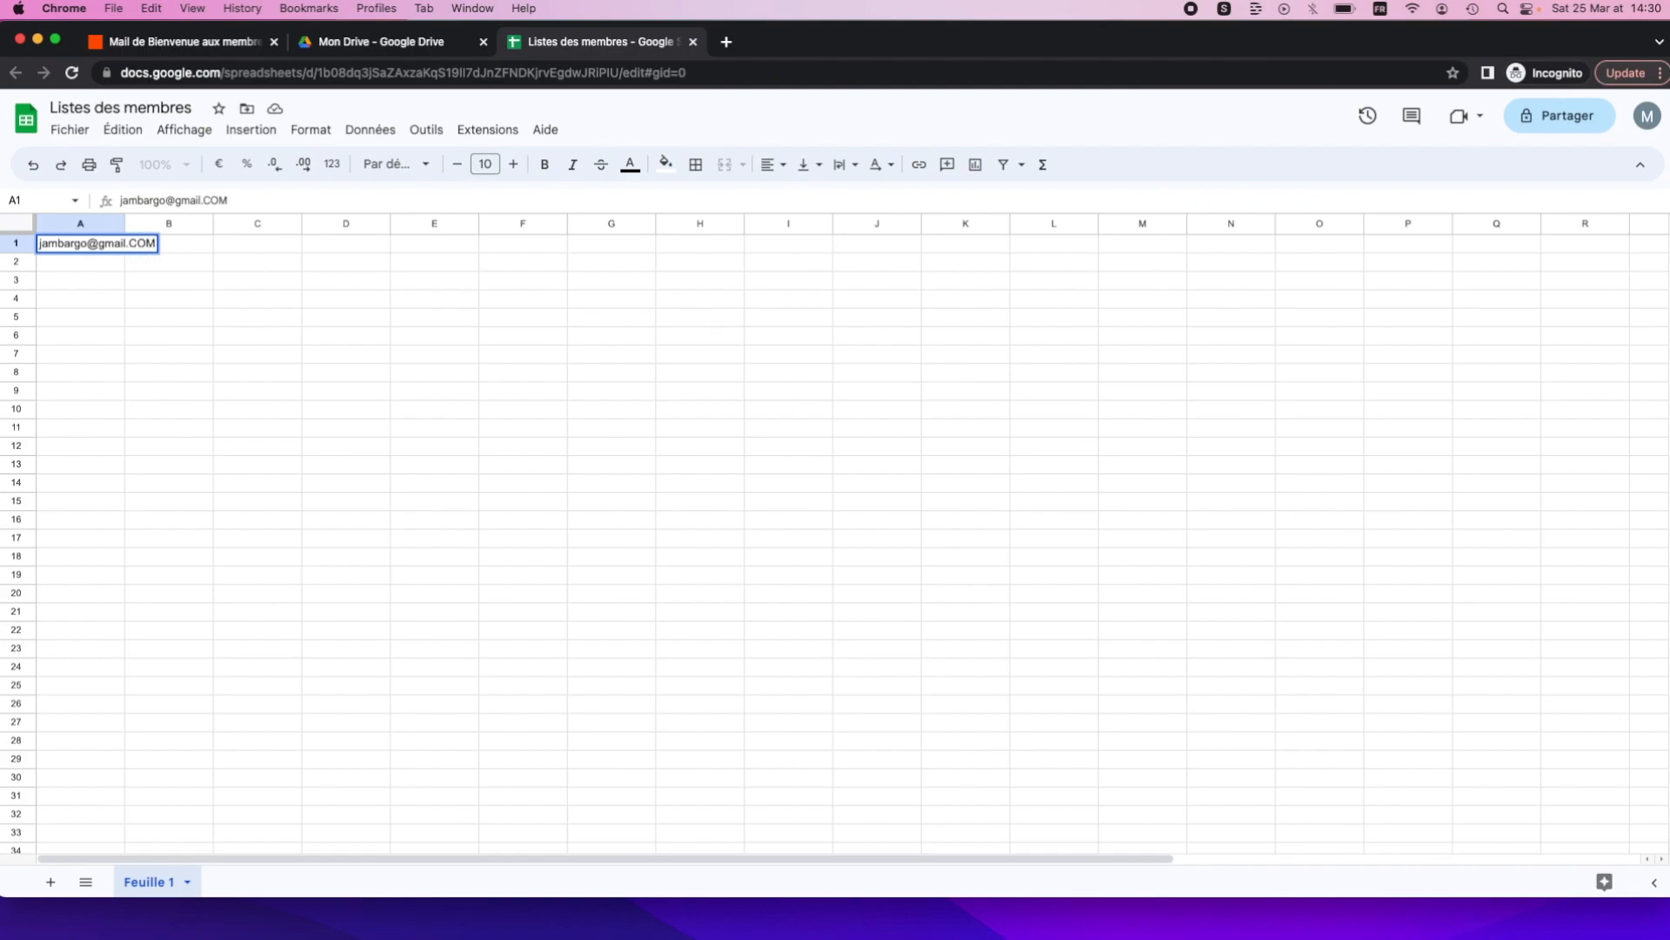
left_click(252, 408)
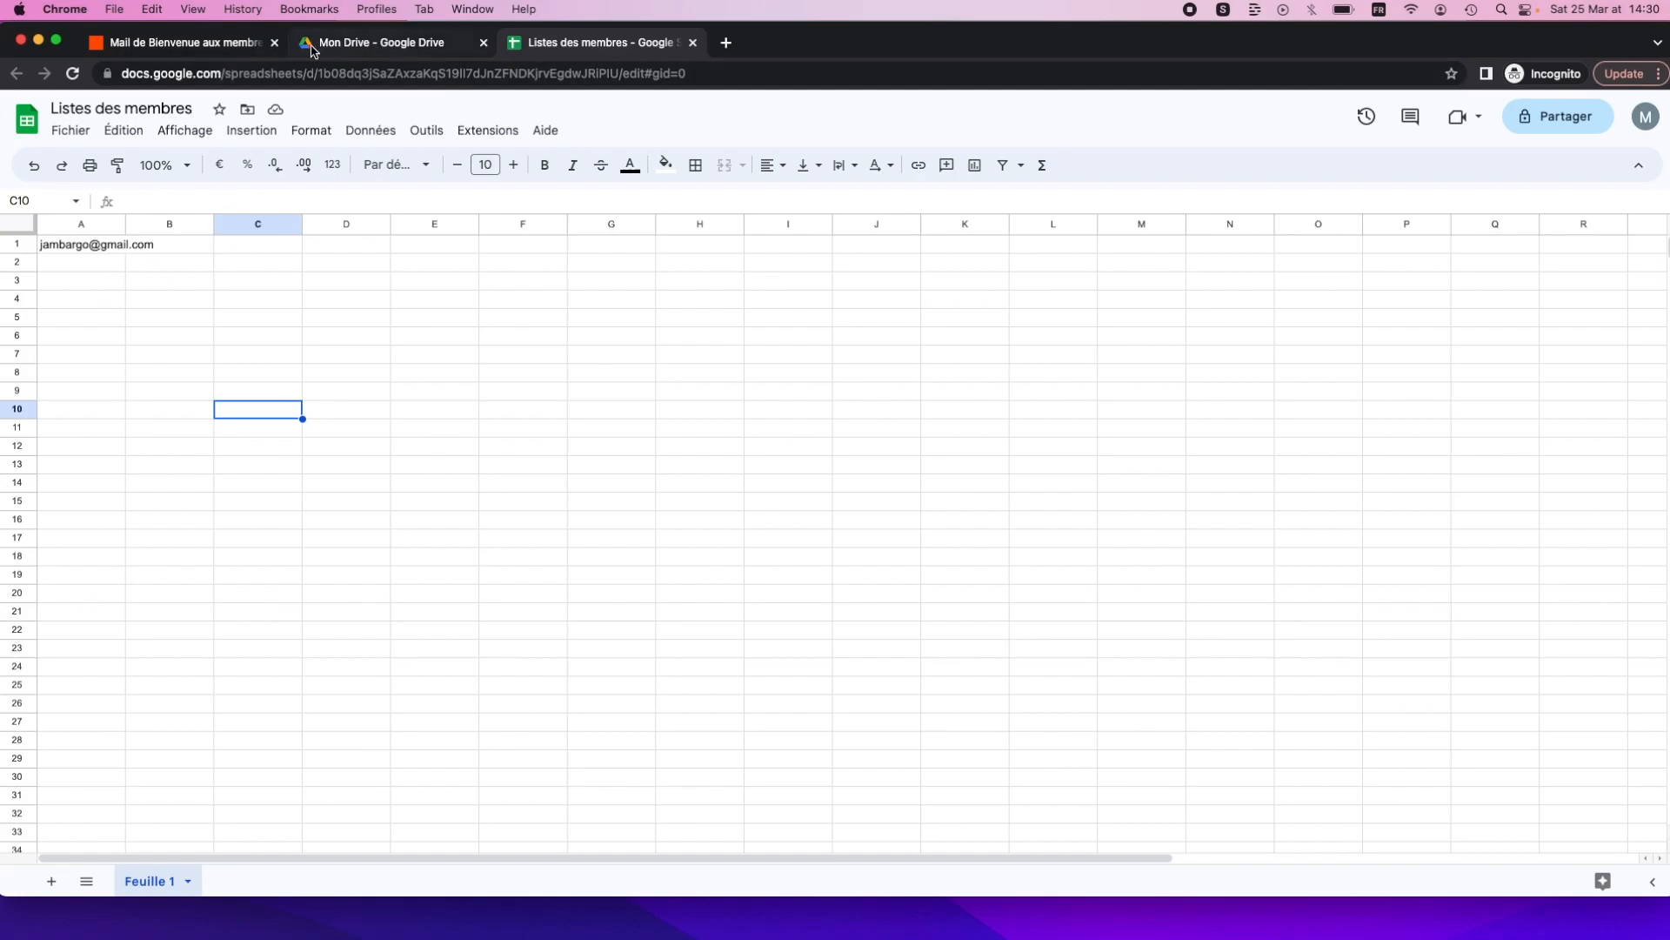
left_click(180, 45)
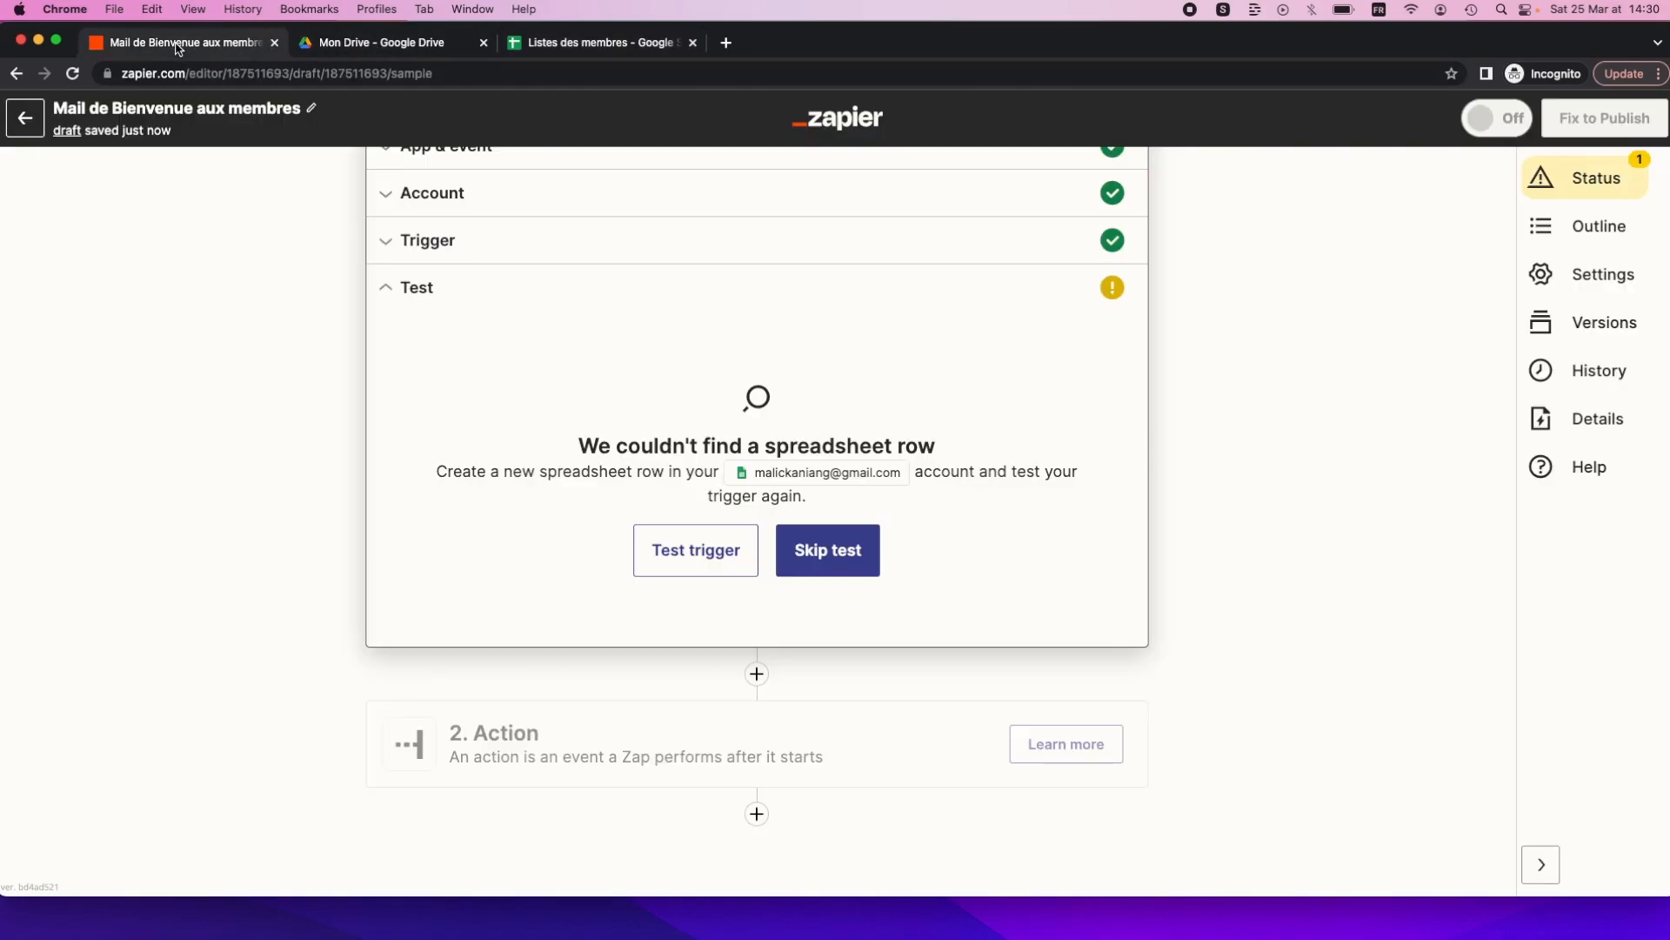
Retest the trigger with the new row and set the action to Gmail Send Email.
left_click(687, 546)
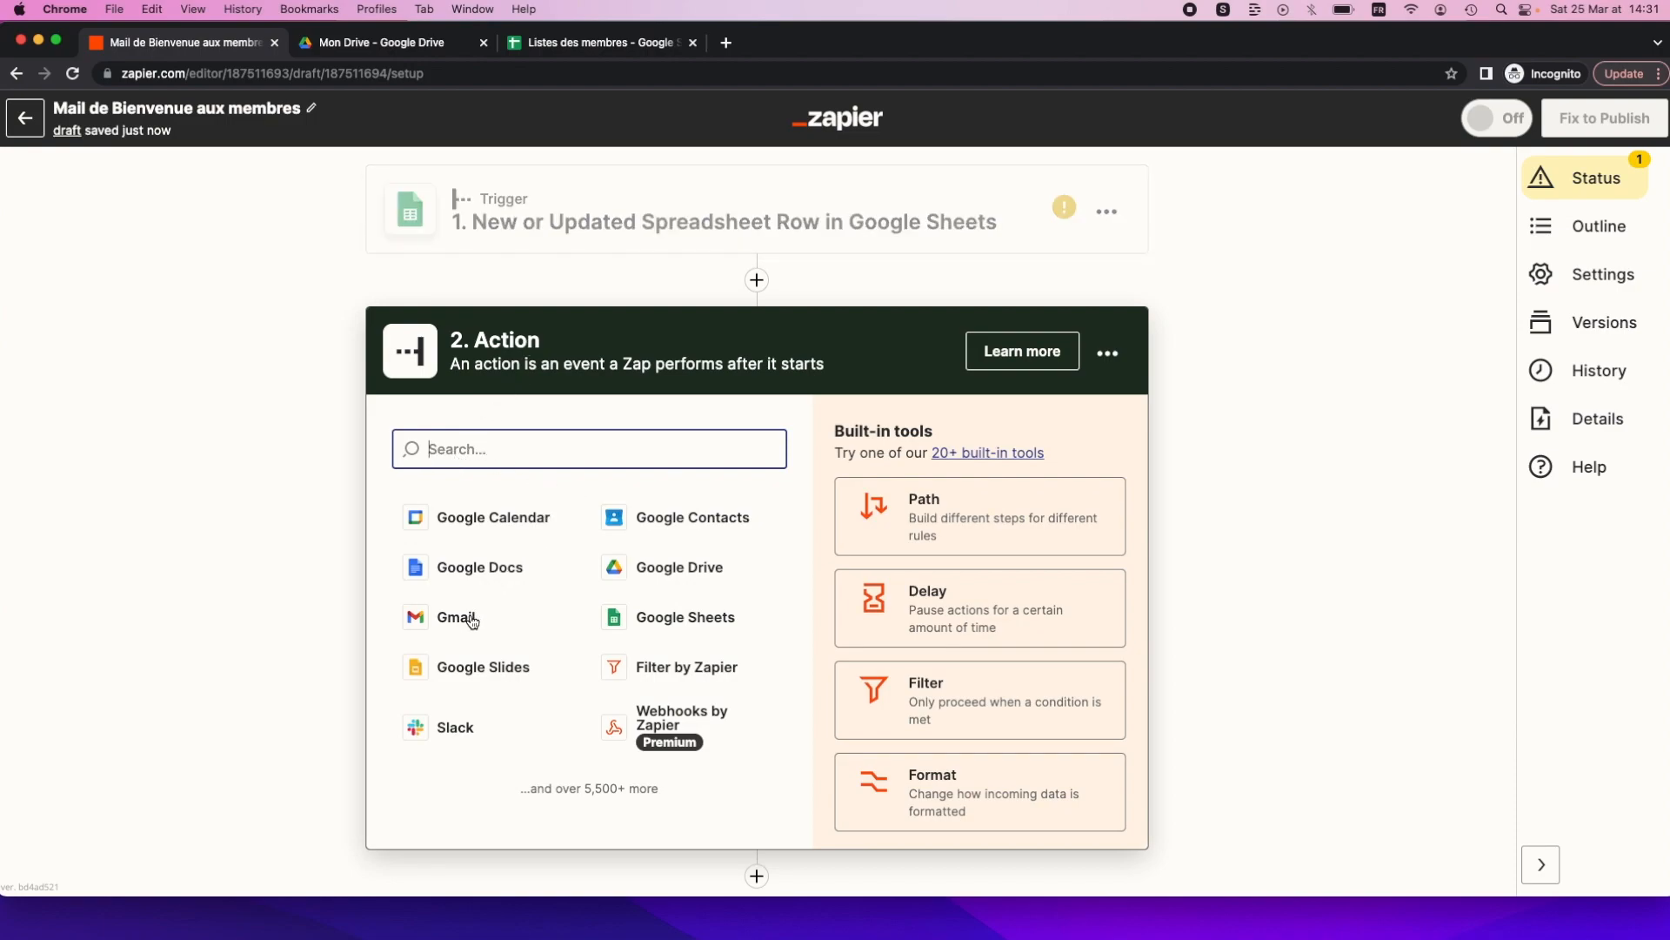
left_click(445, 616)
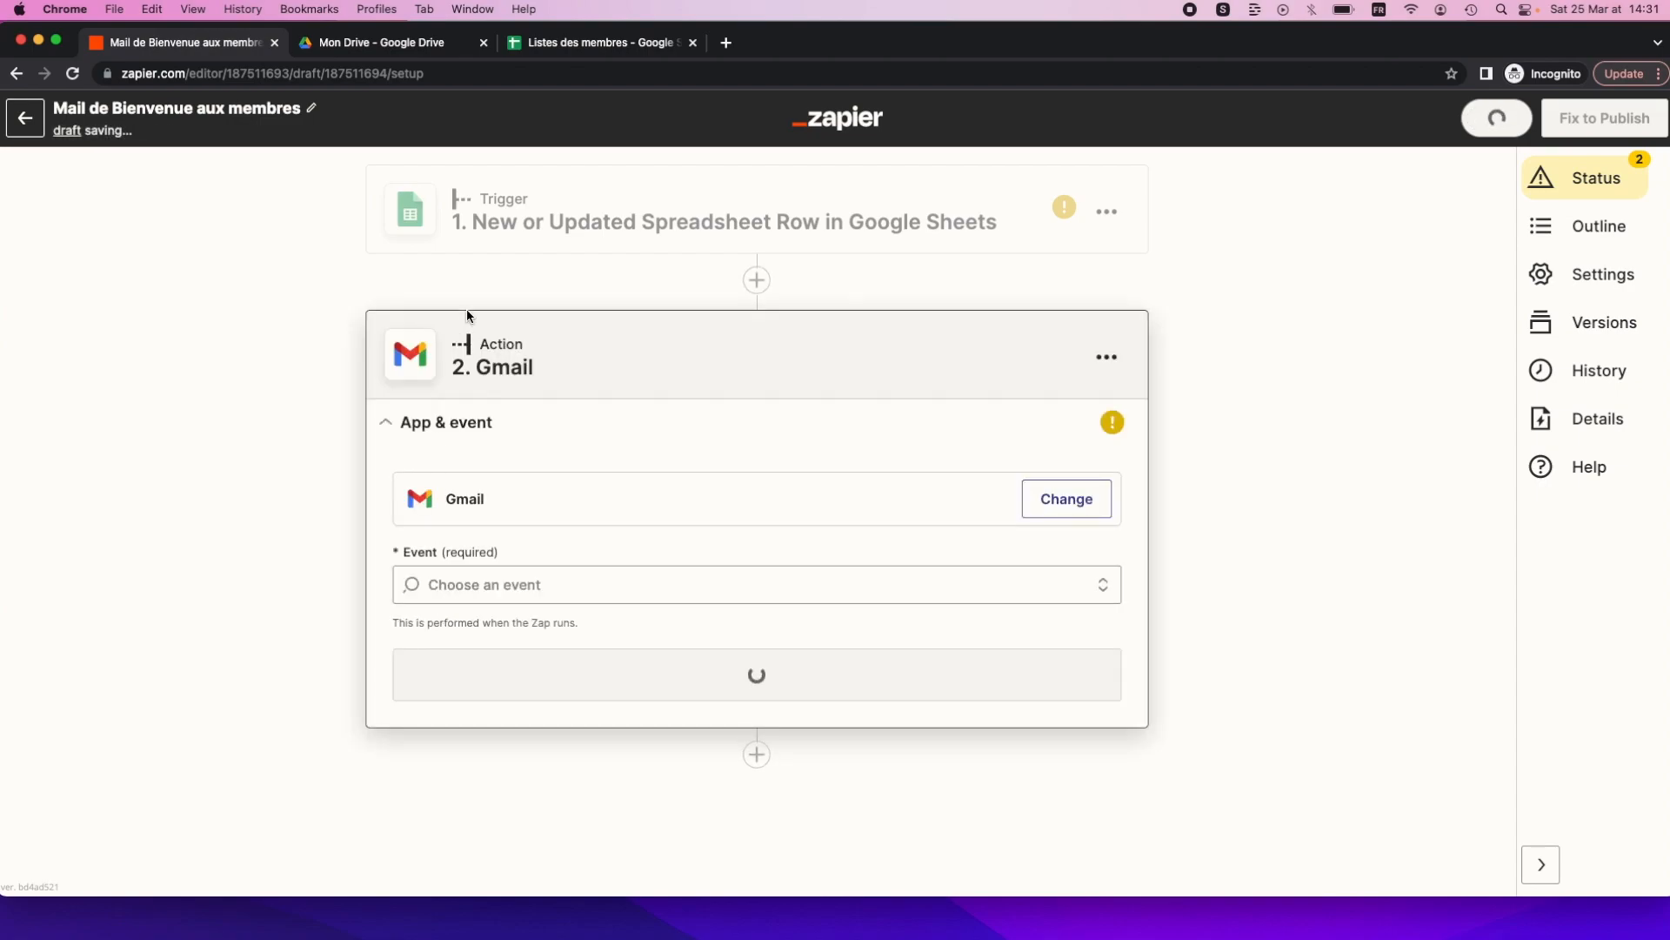
left_click(442, 582)
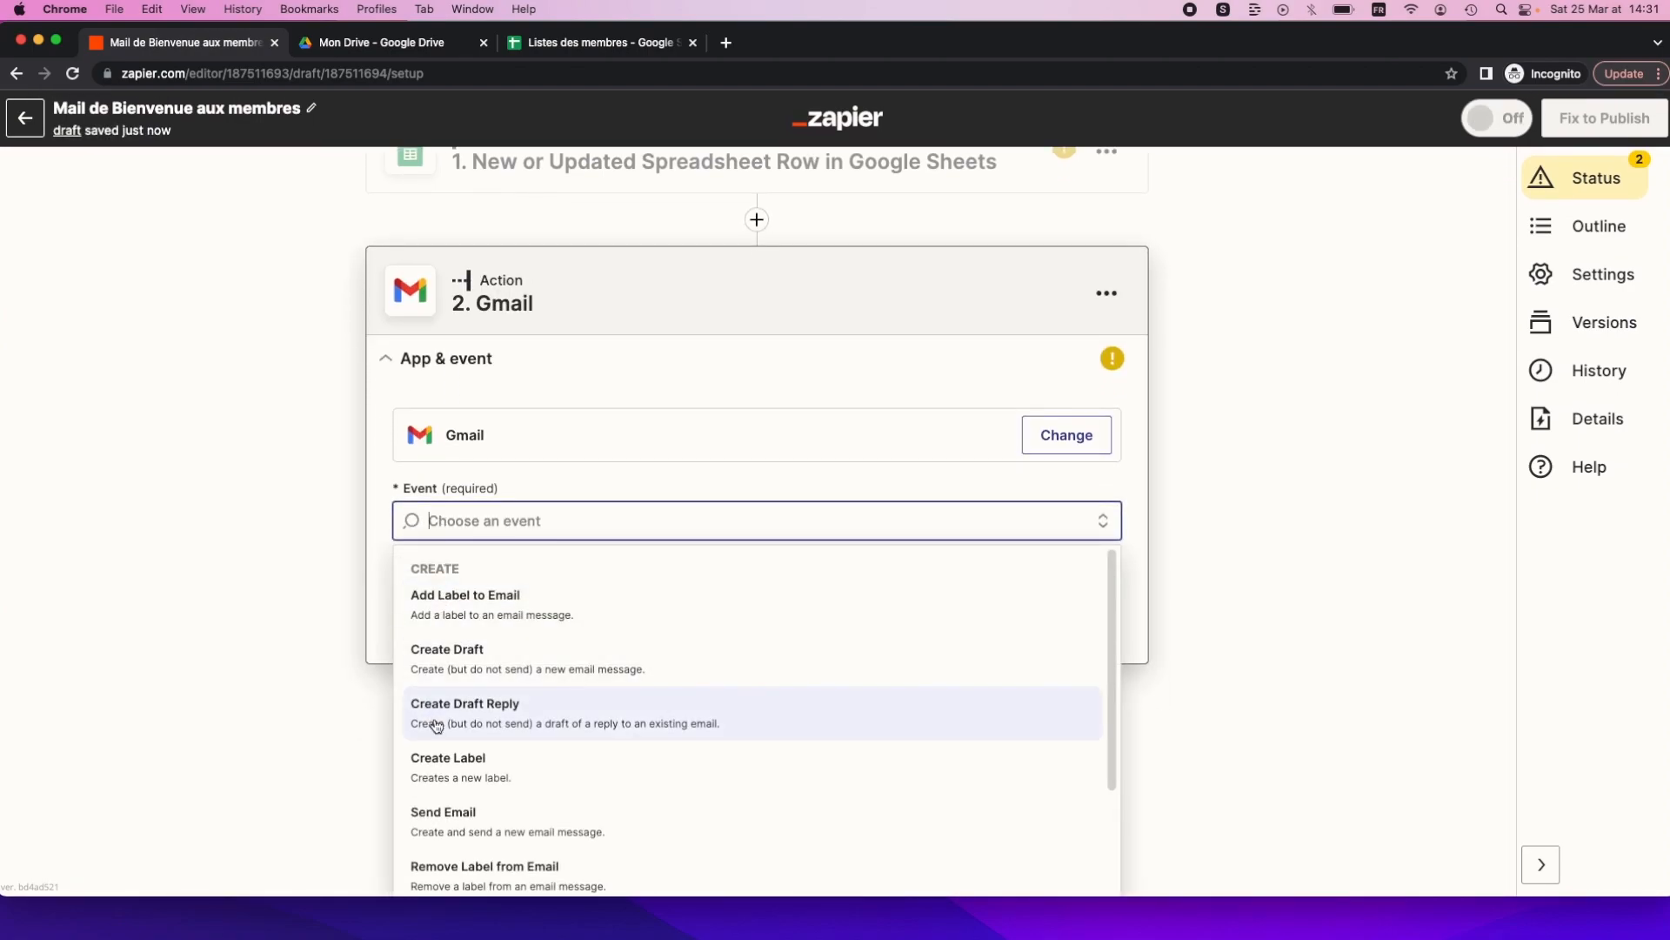
scroll(437, 715, "down", 1)
scroll(437, 715, "down", 3)
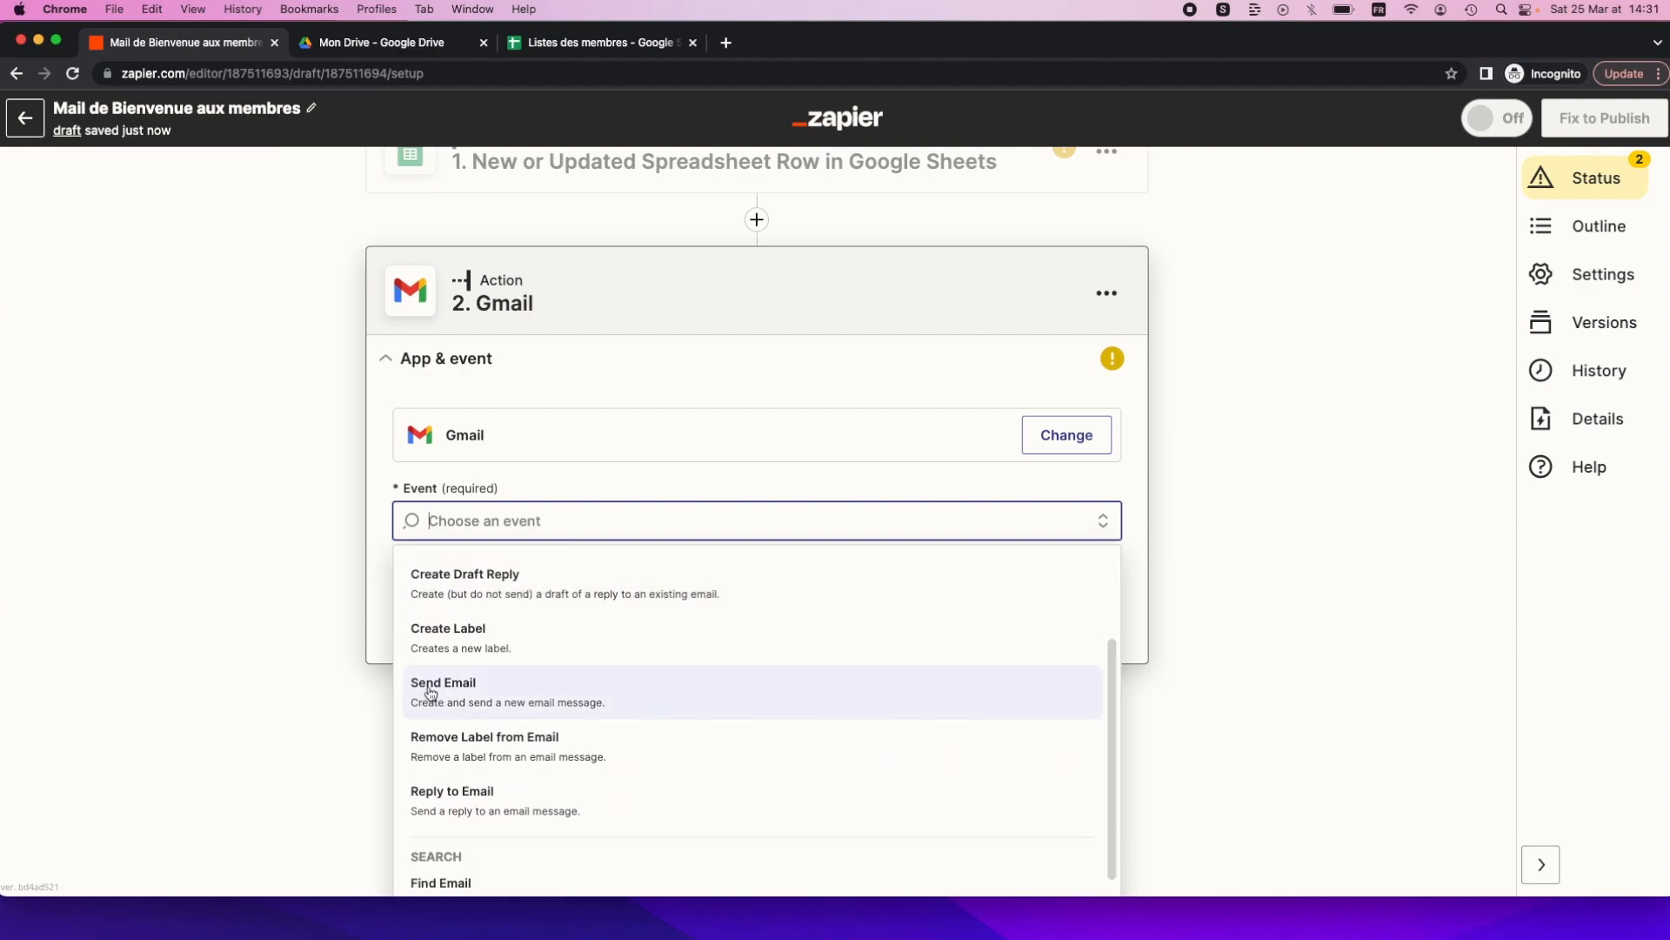
left_click(501, 700)
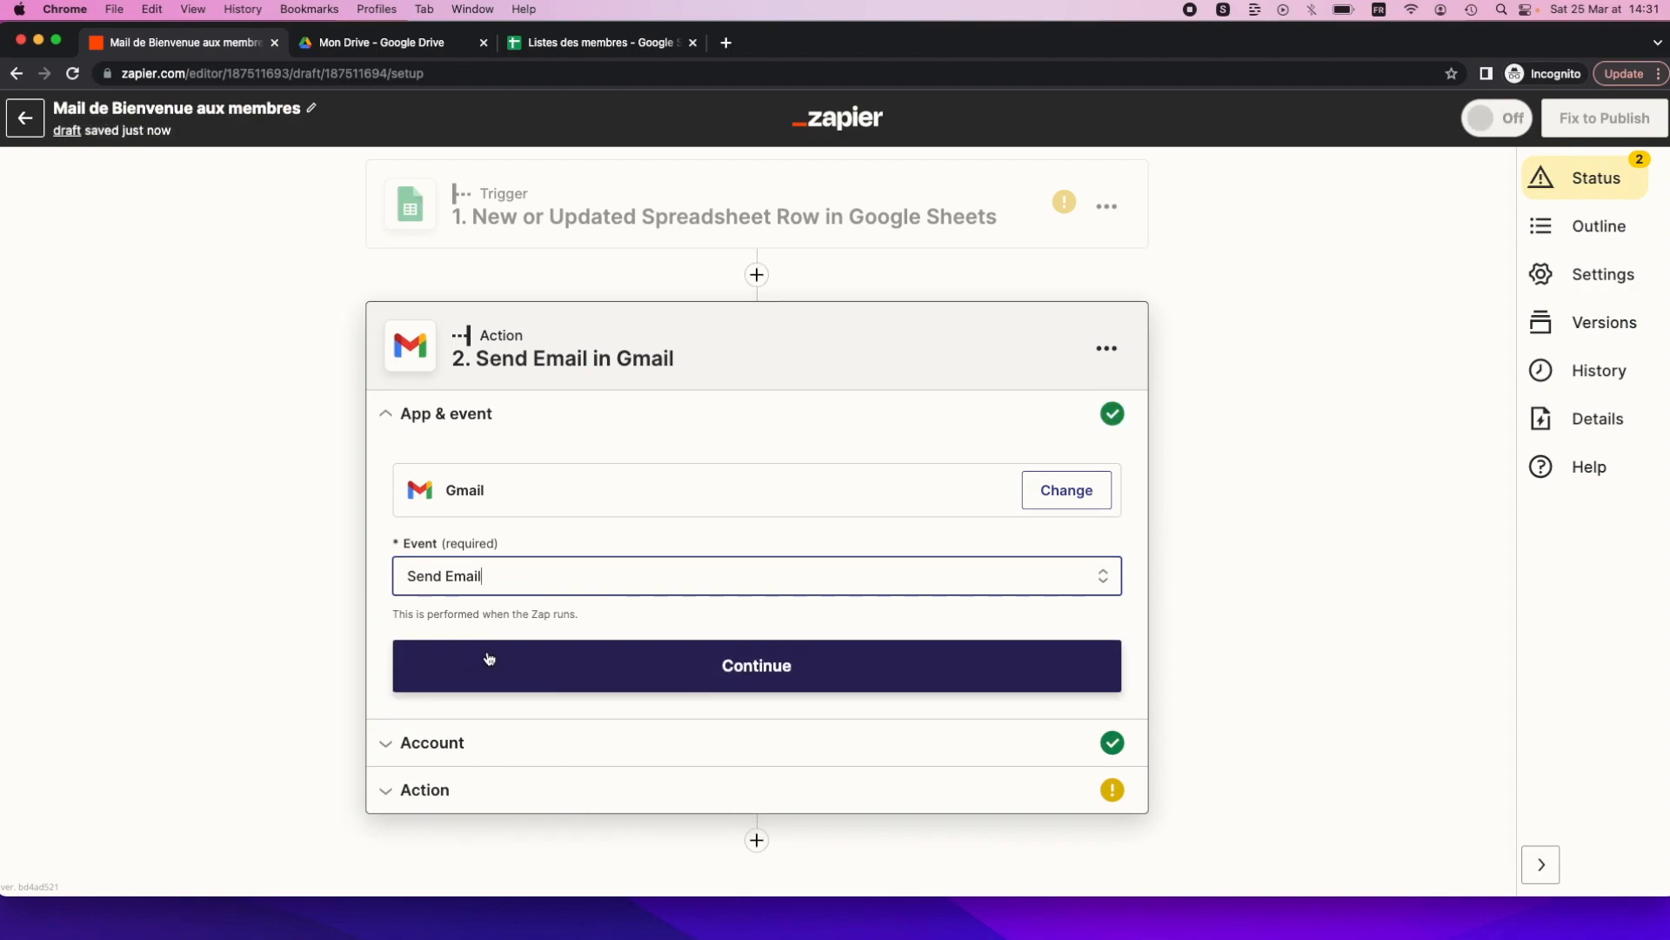
left_click(489, 659)
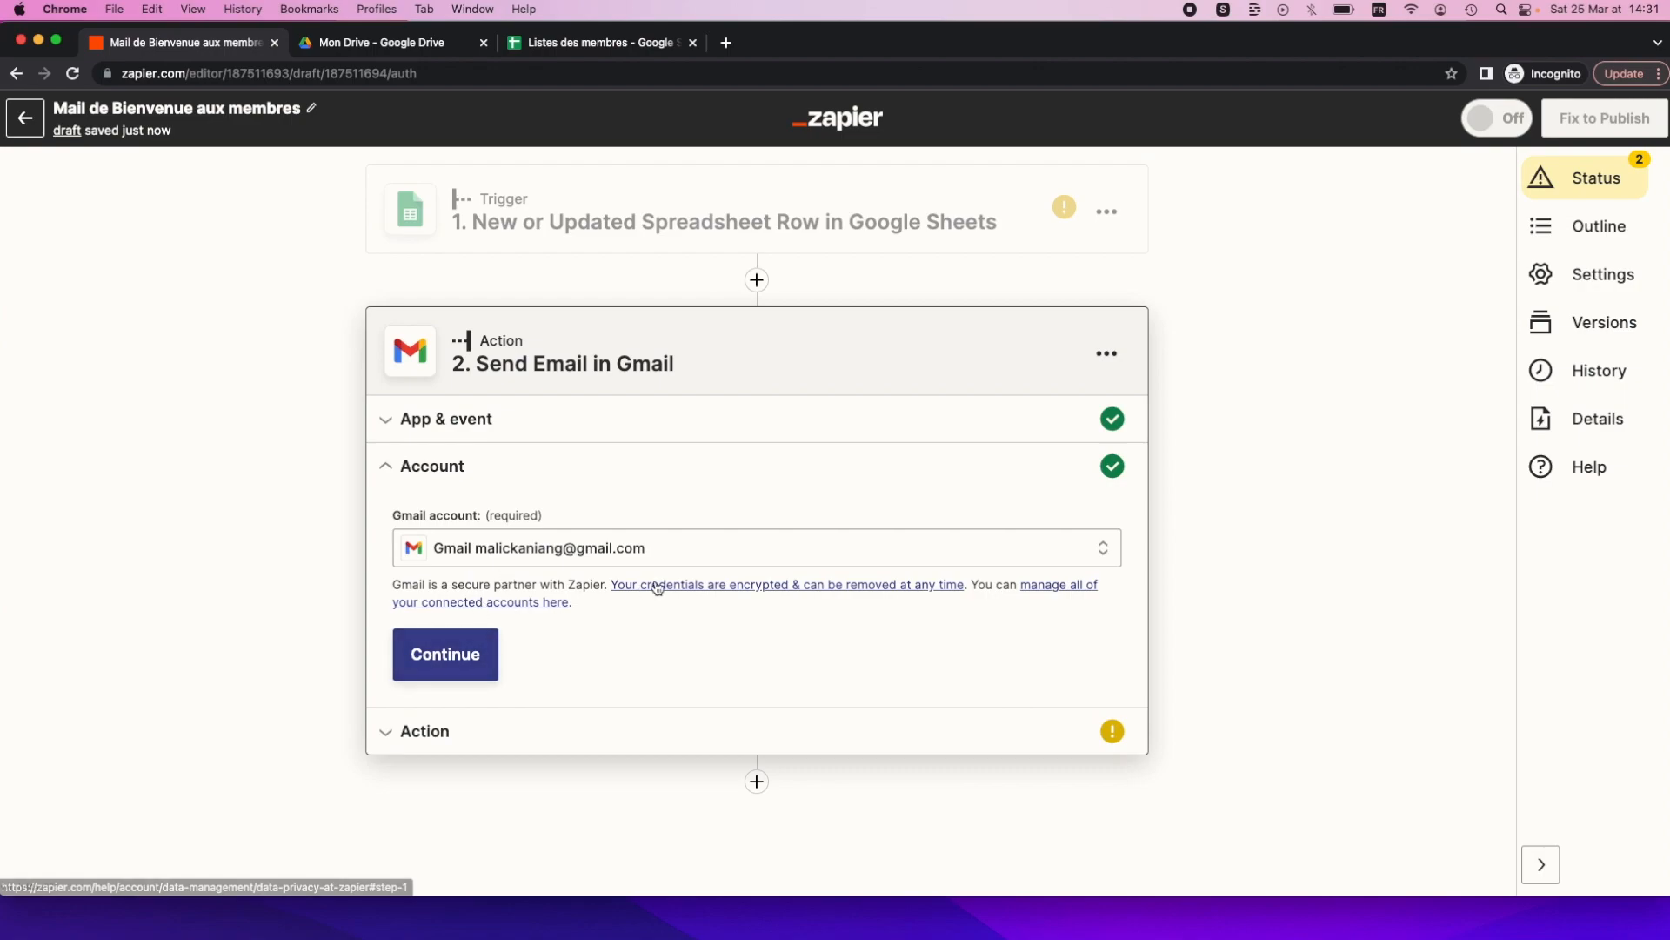
Select the connected Gmail account for sending and continue to the email fields.
left_click(684, 557)
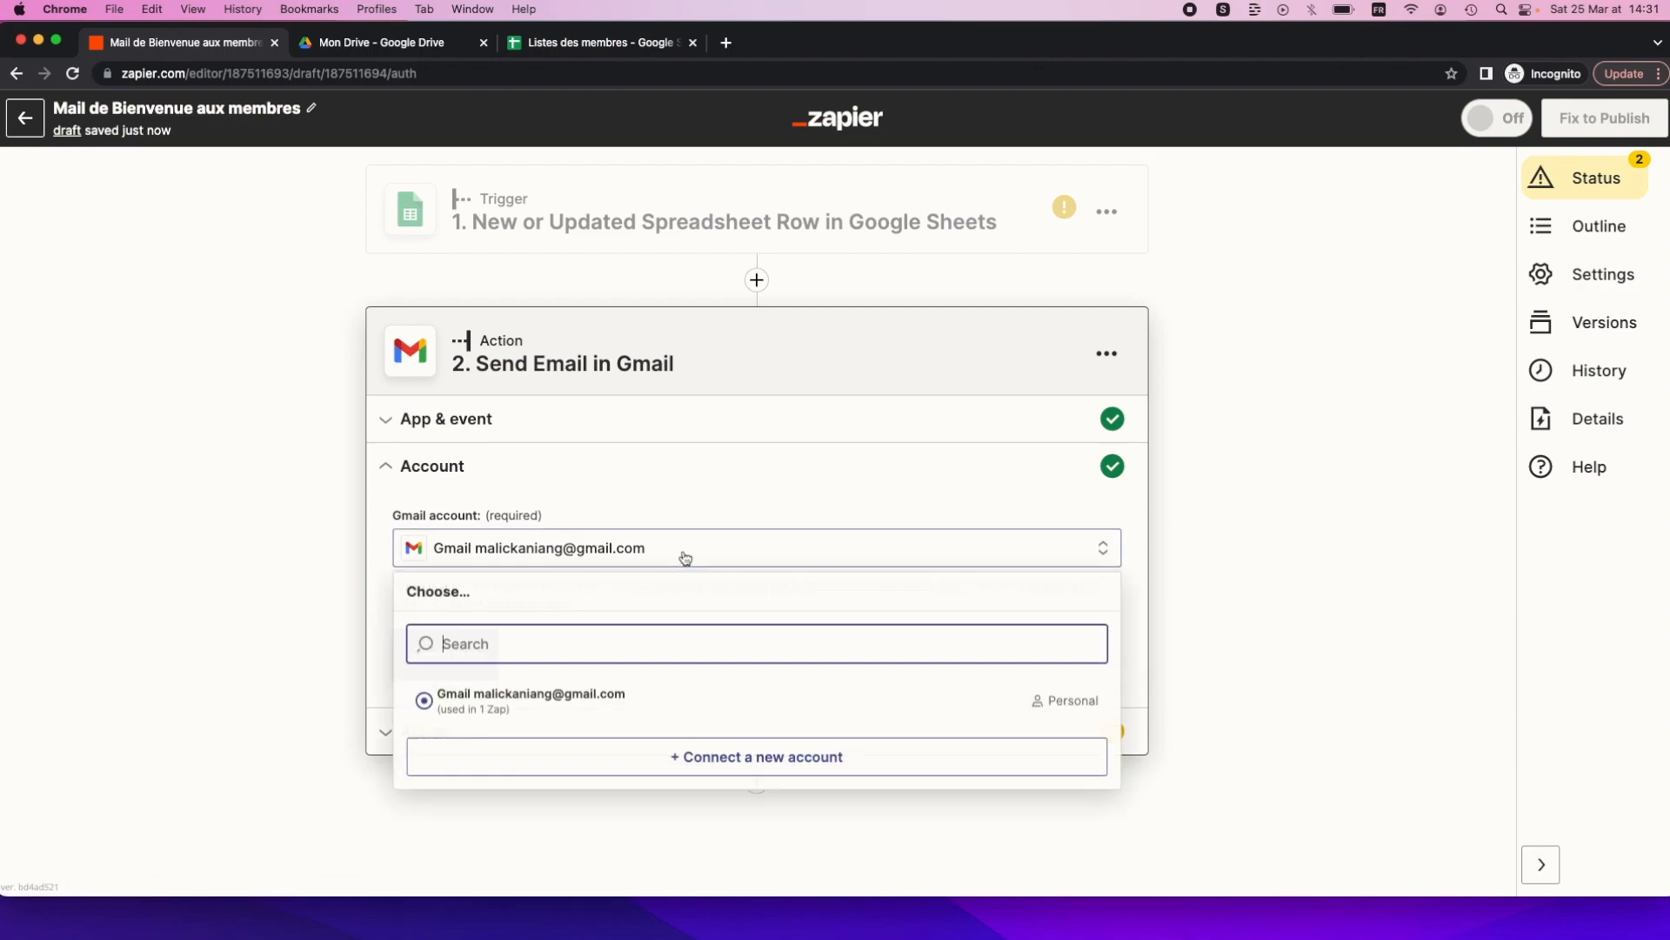
left_click(508, 705)
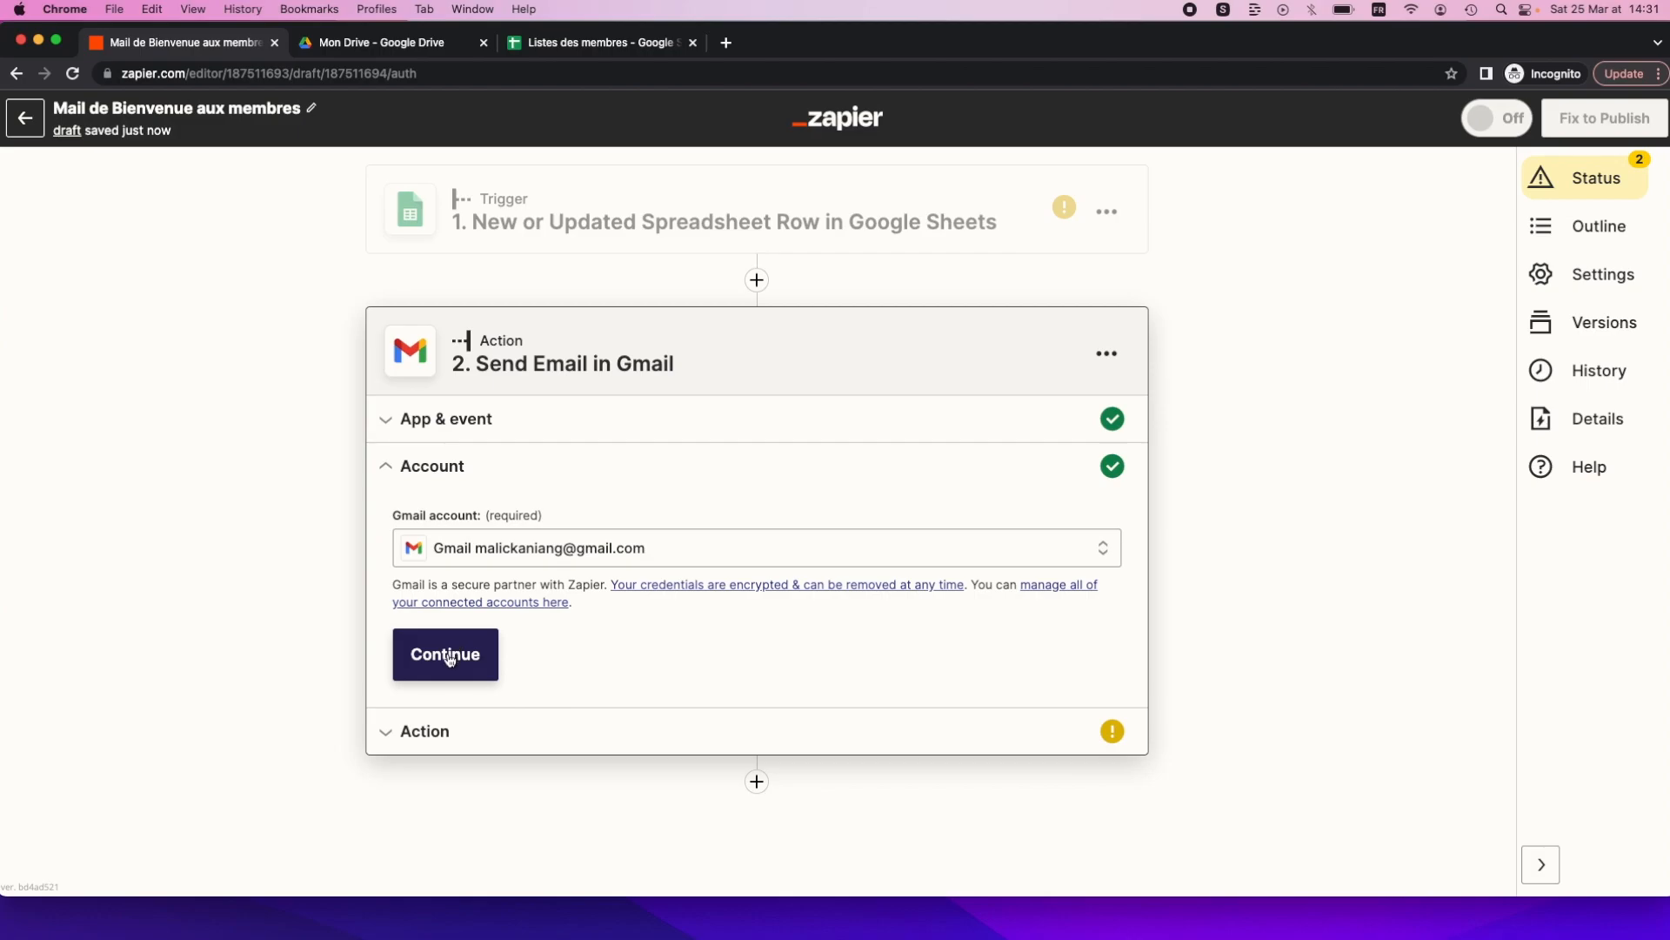
left_click(448, 657)
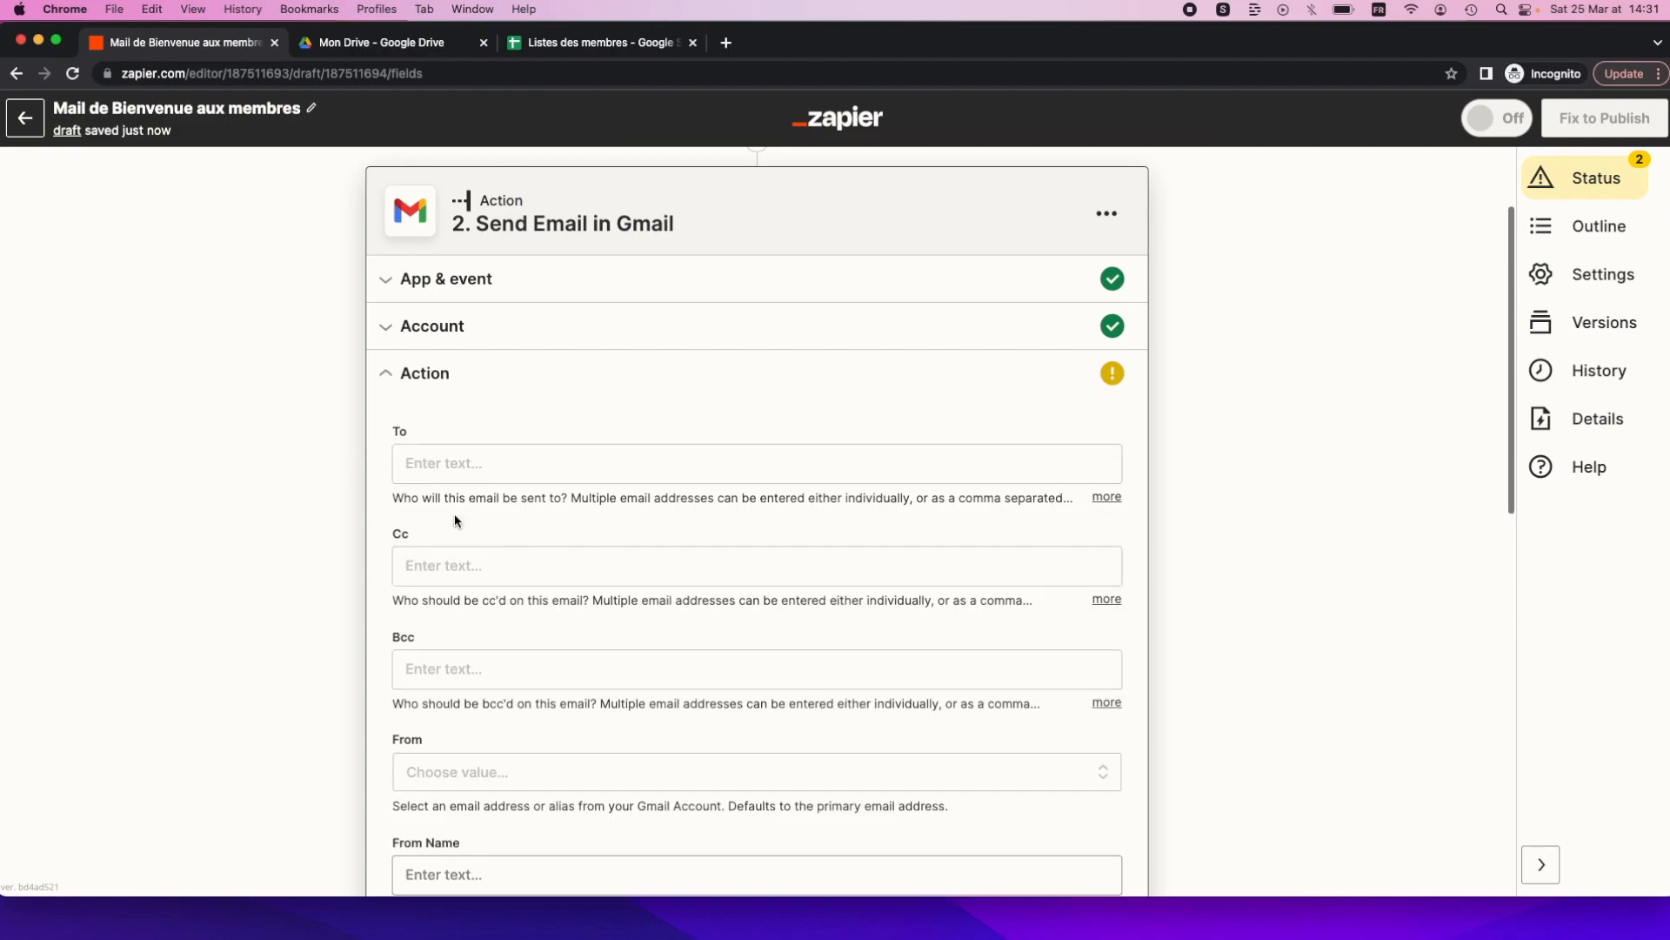
Open the Insert Data choices for the Gmail To field, which shows no spreadsheet row available.
scroll(449, 592, "down", 1)
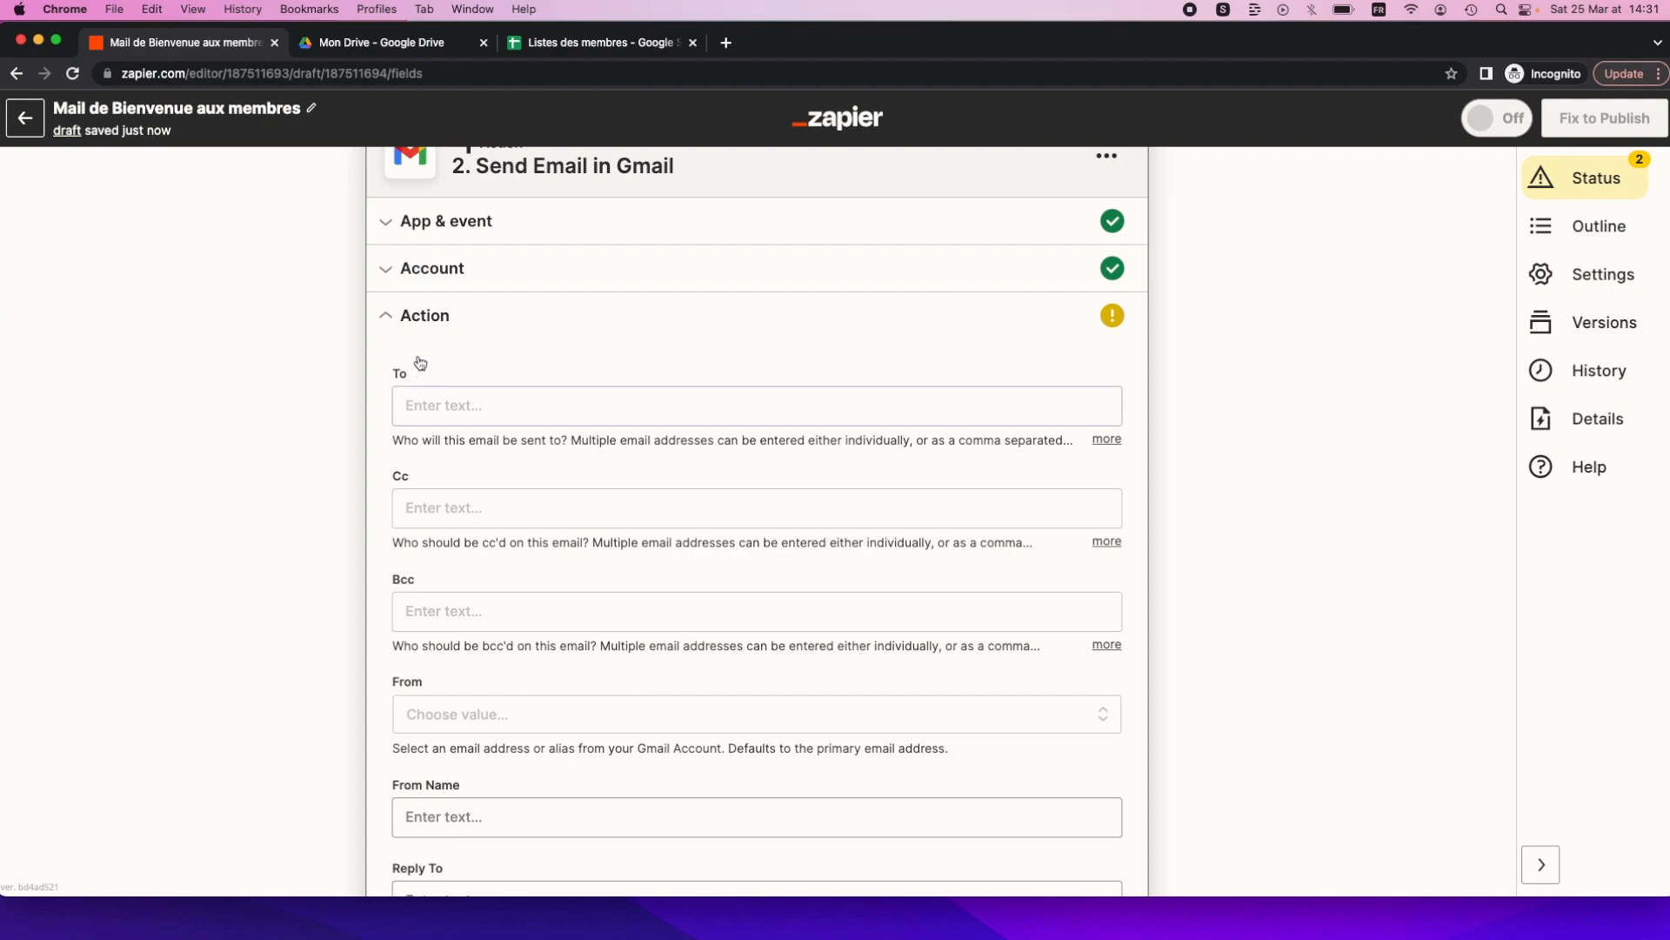
left_click(430, 407)
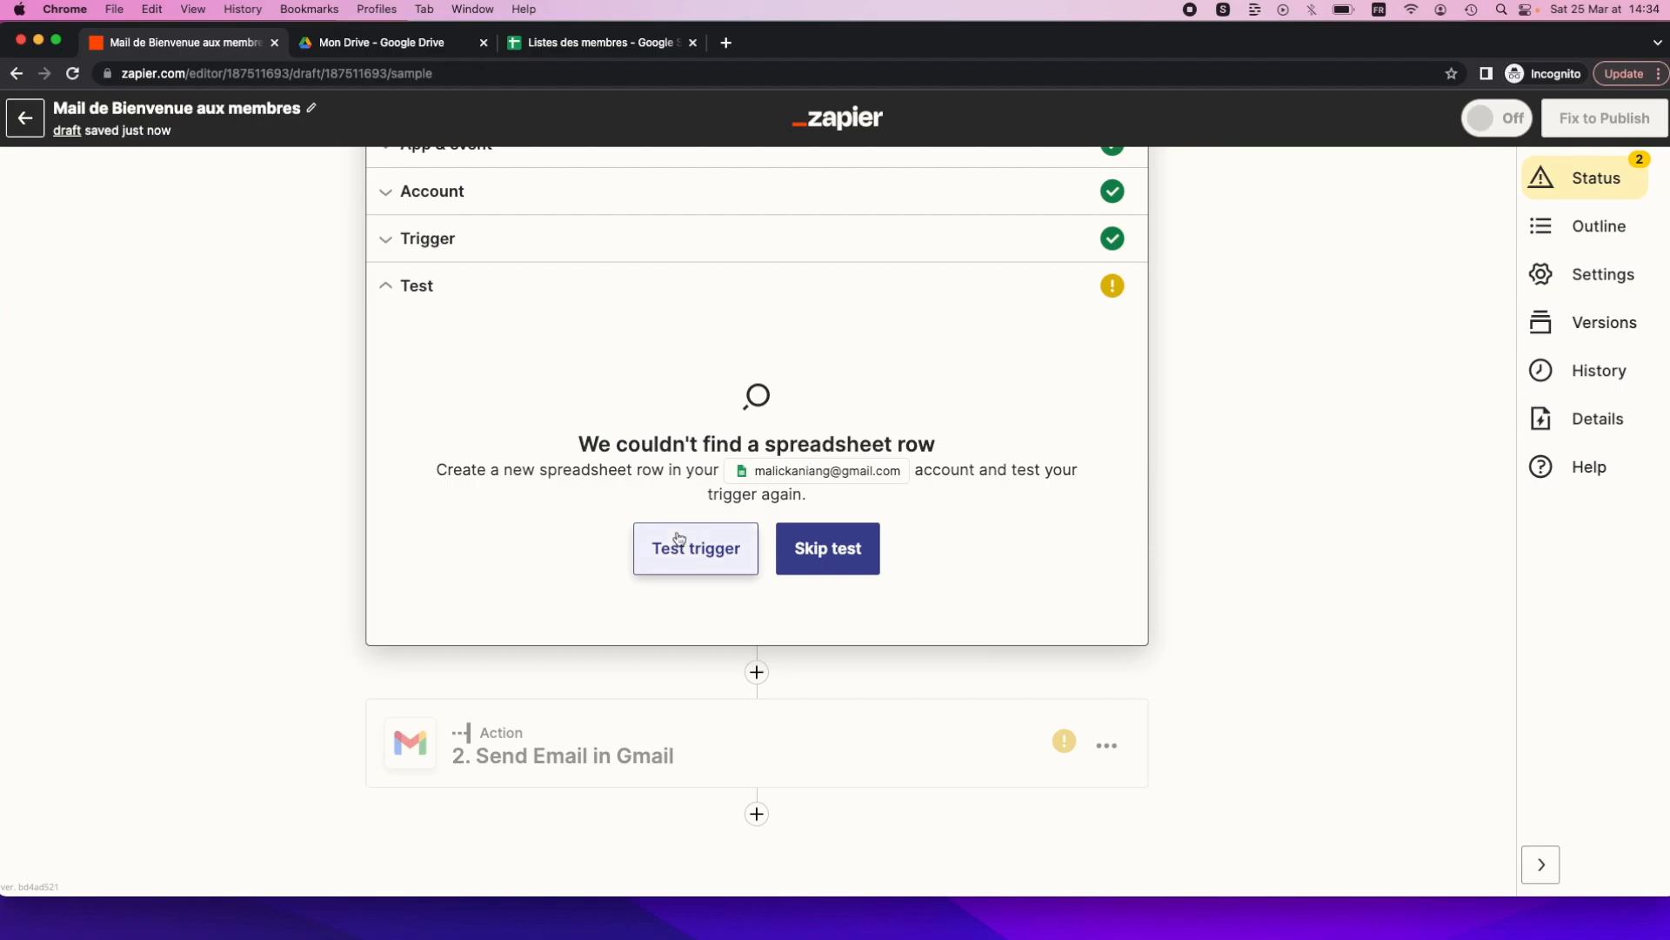
In the Listes des membres sheet, autocomplete cell A2 with the member e-mail from A1.
scroll(654, 552, "up", 2)
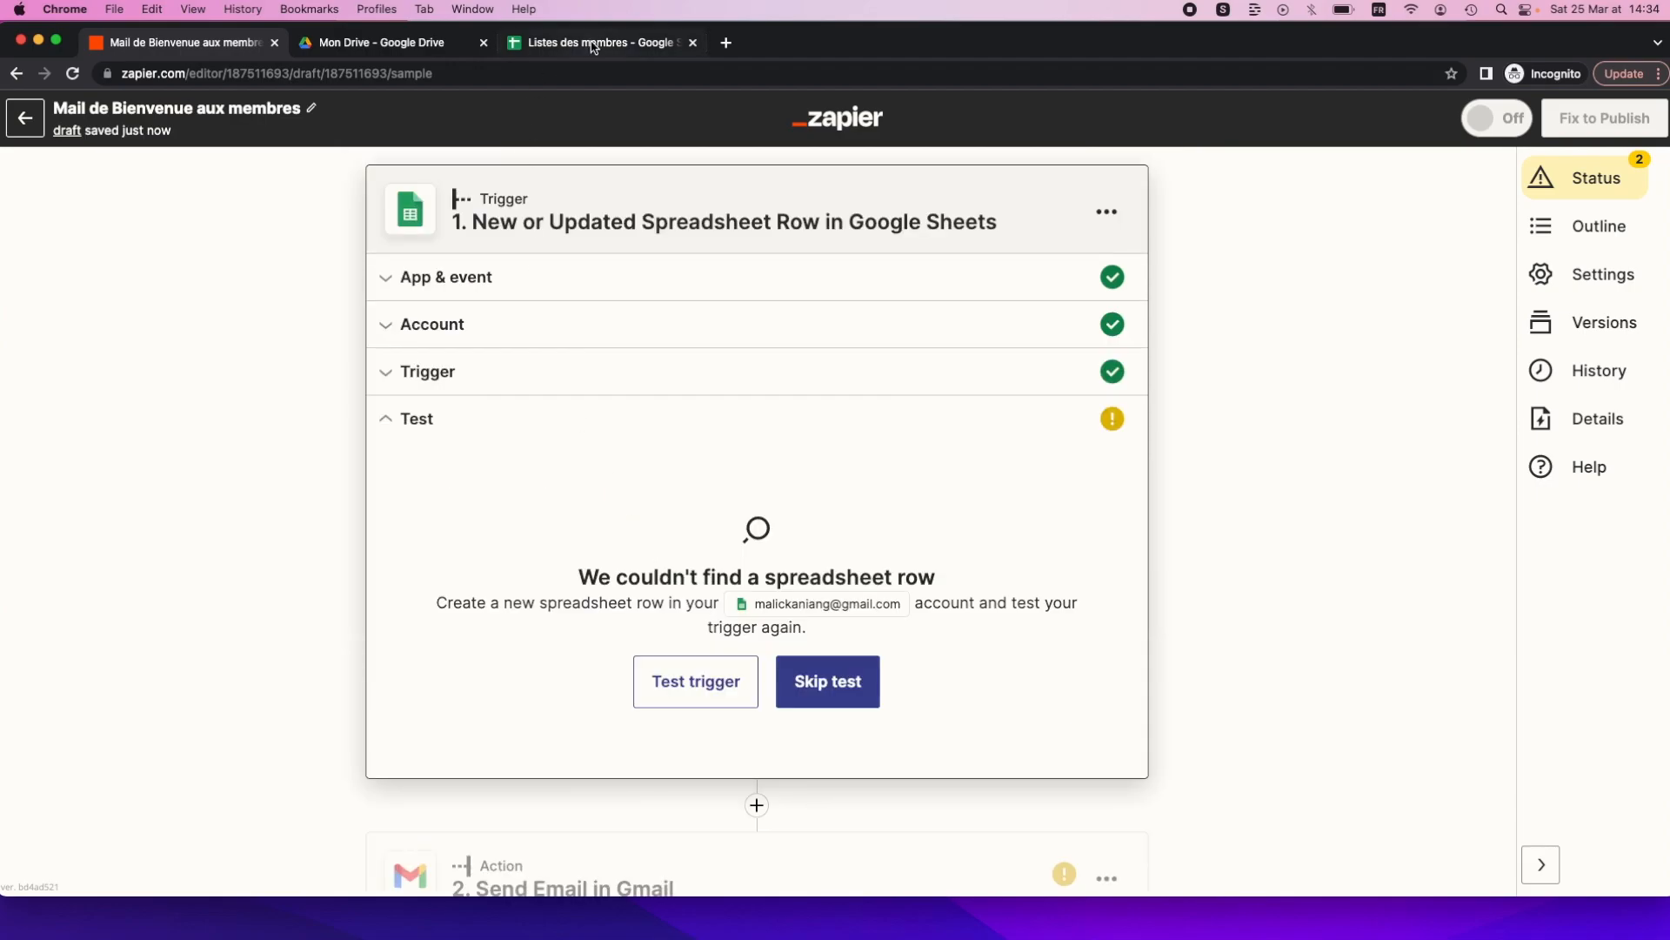
left_click(595, 46)
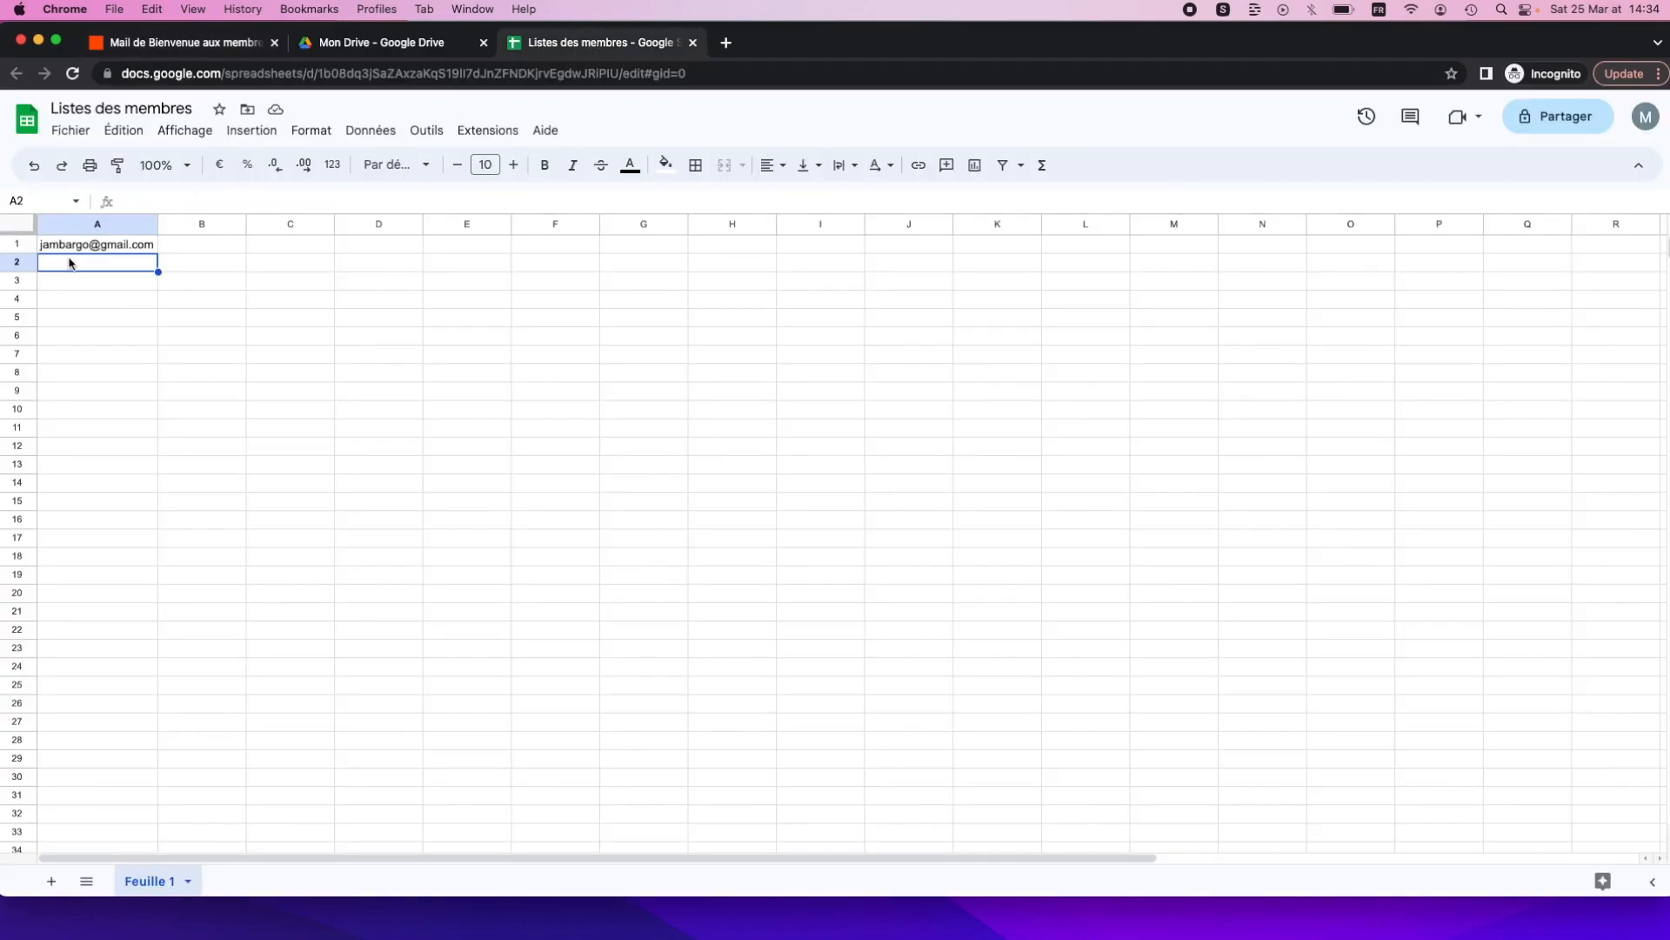
left_click(121, 247)
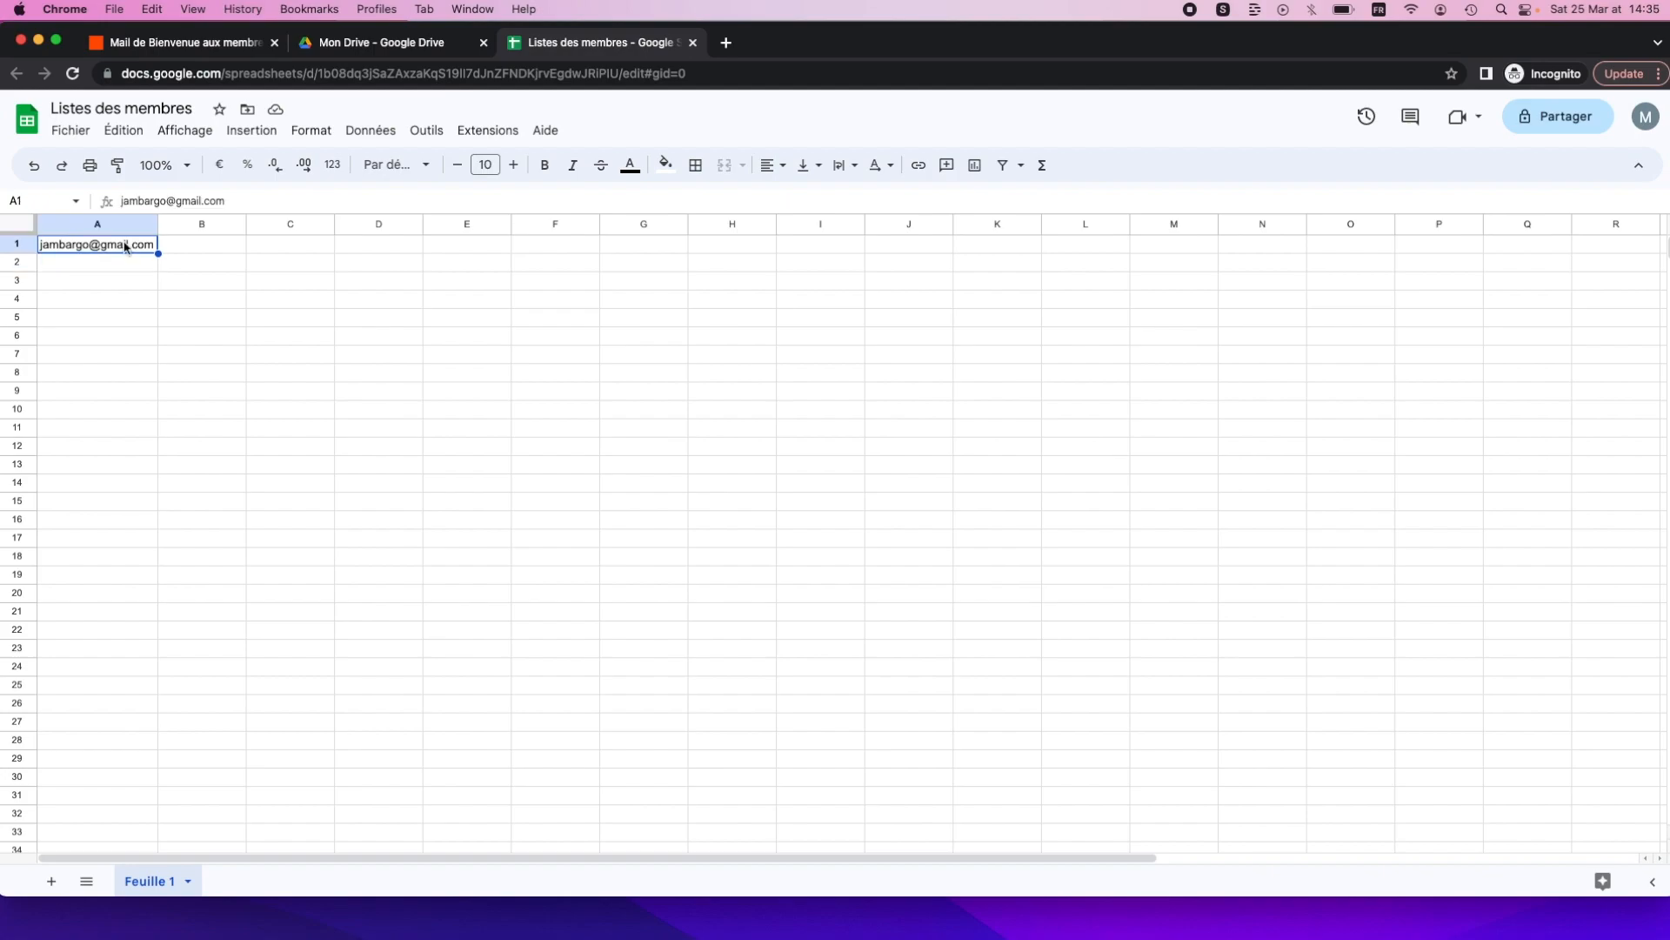
left_click(101, 275)
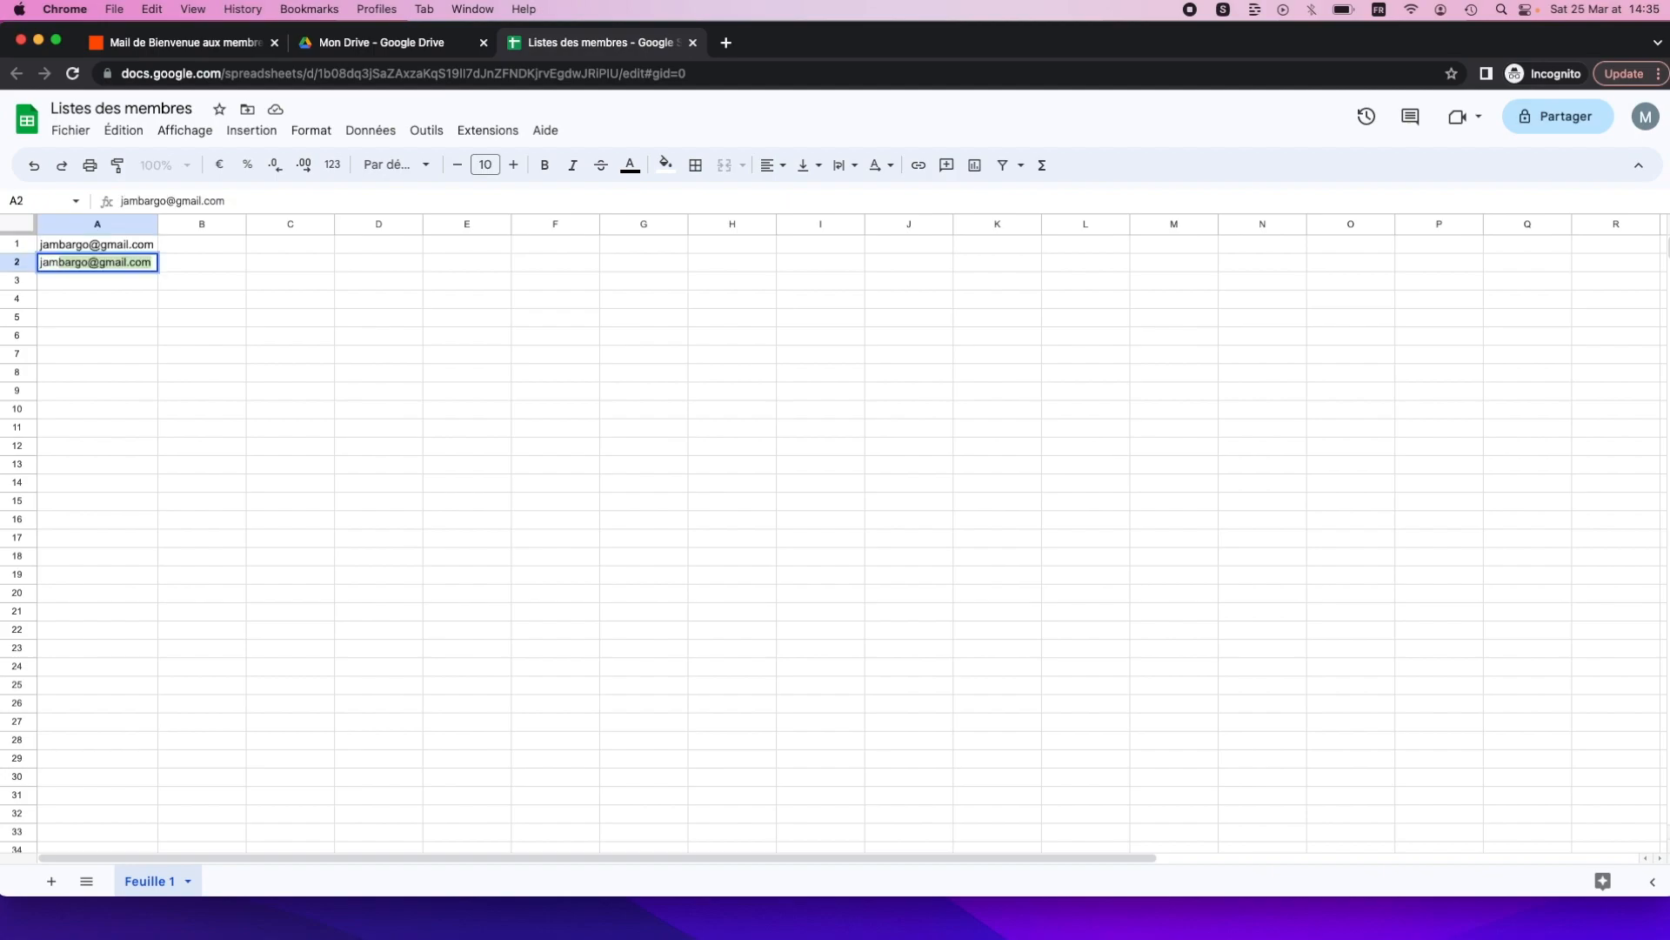
key("Return")
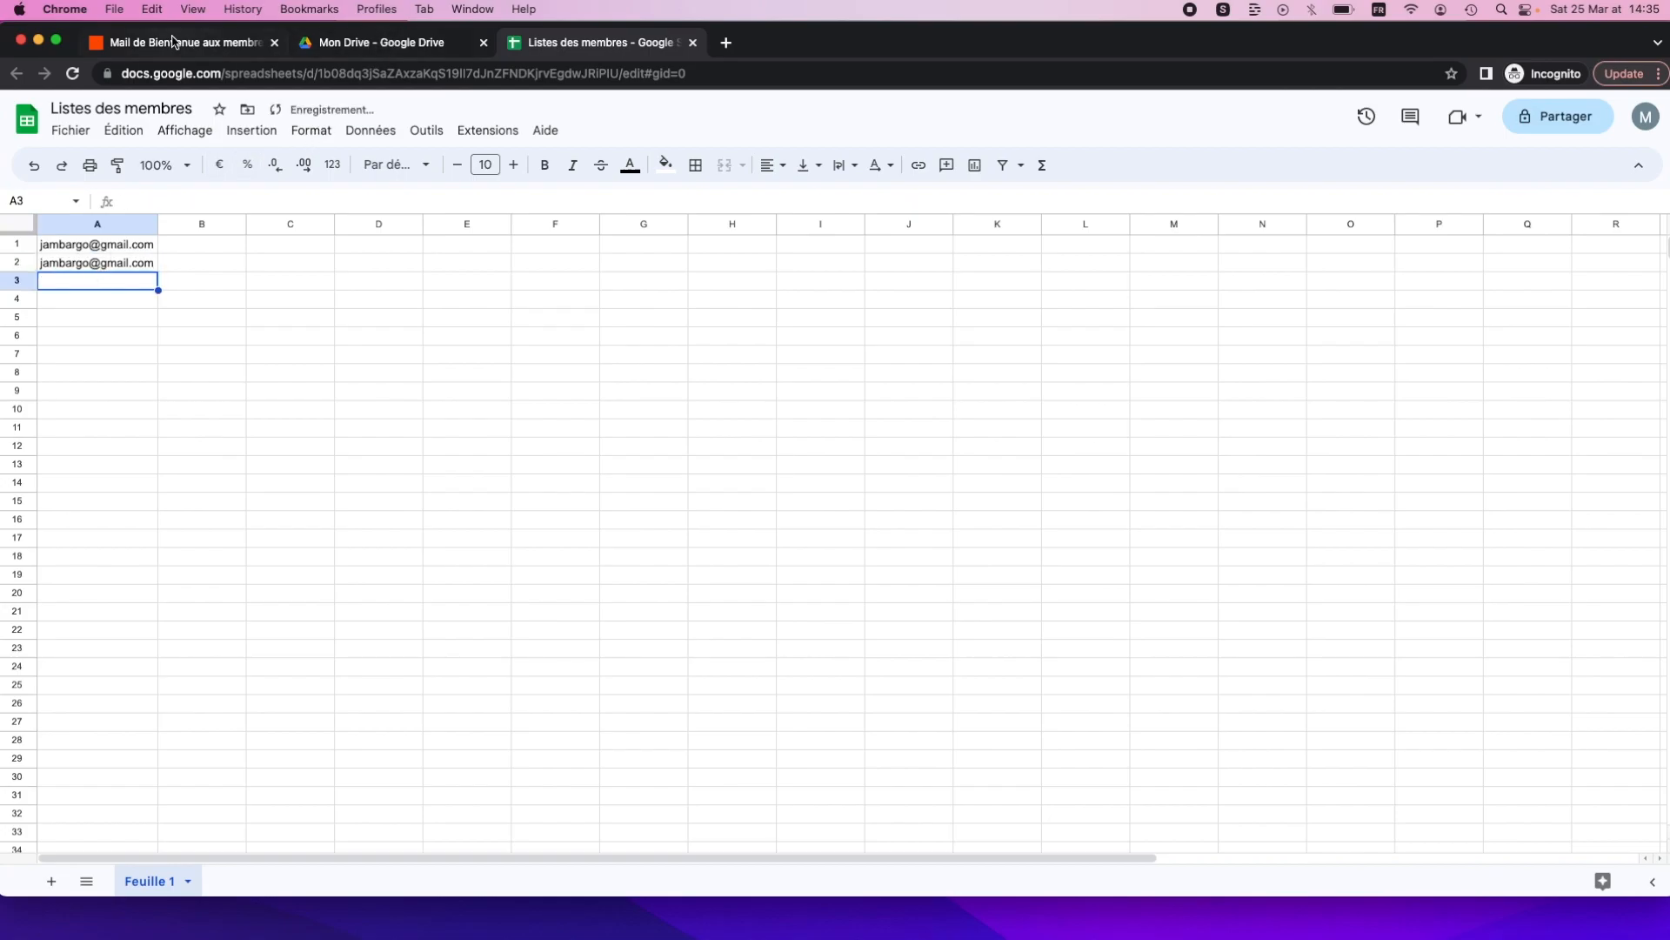
Set the trigger worksheet to Feuille 1 and run the trigger test.
left_click(175, 41)
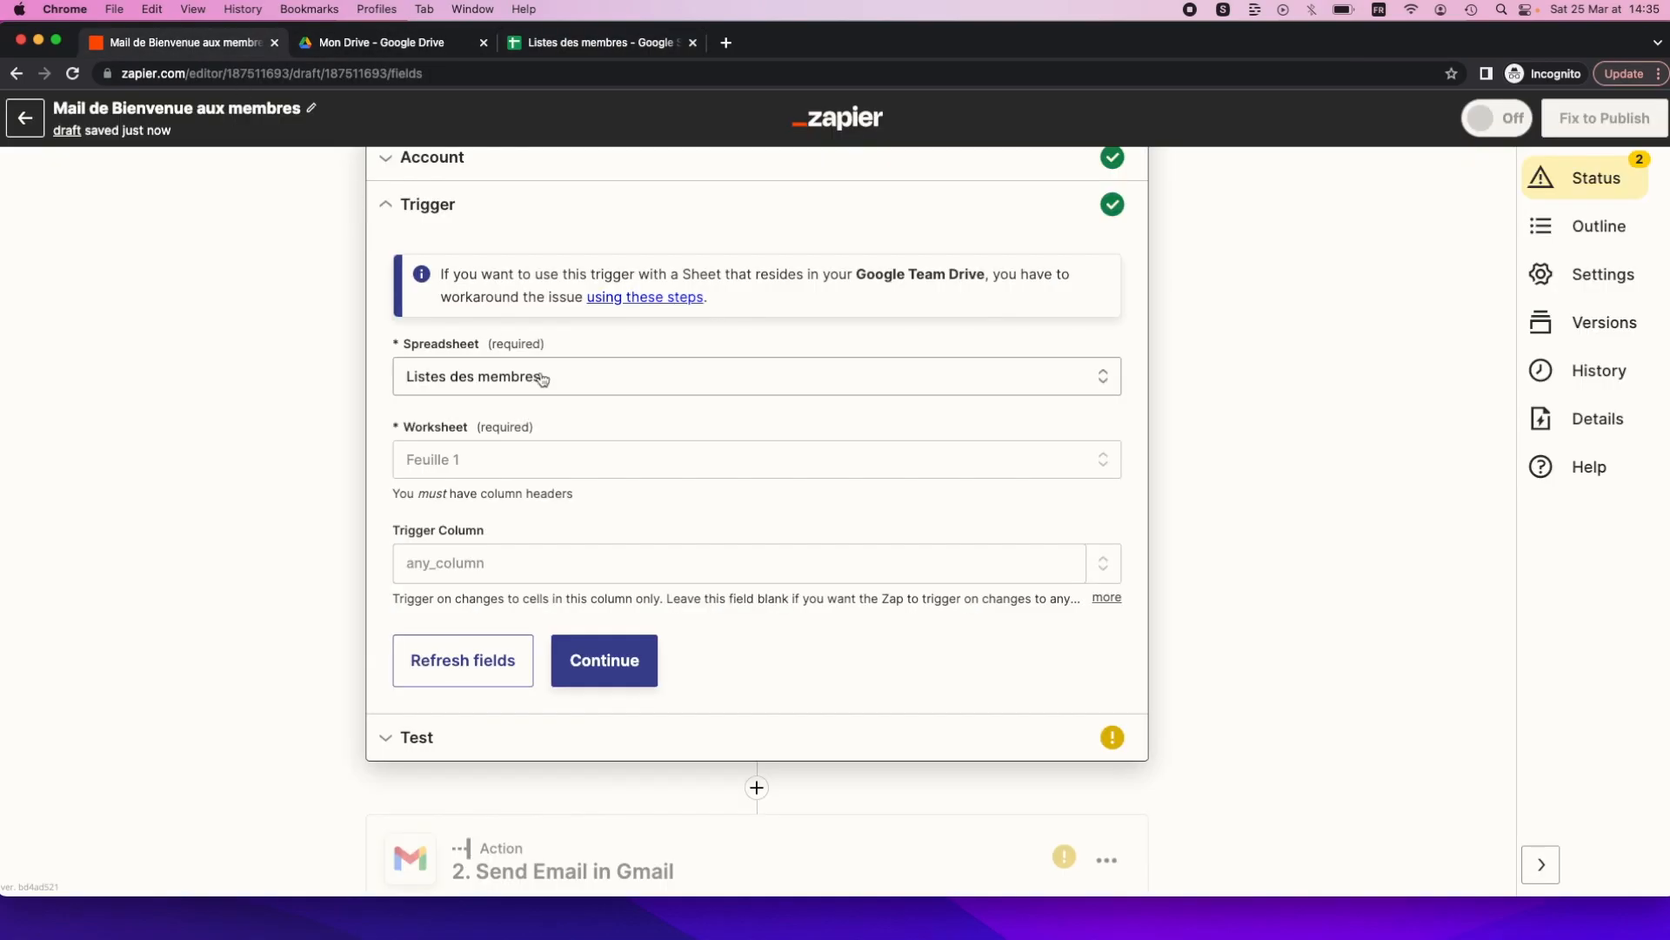
left_click(533, 467)
left_click(487, 657)
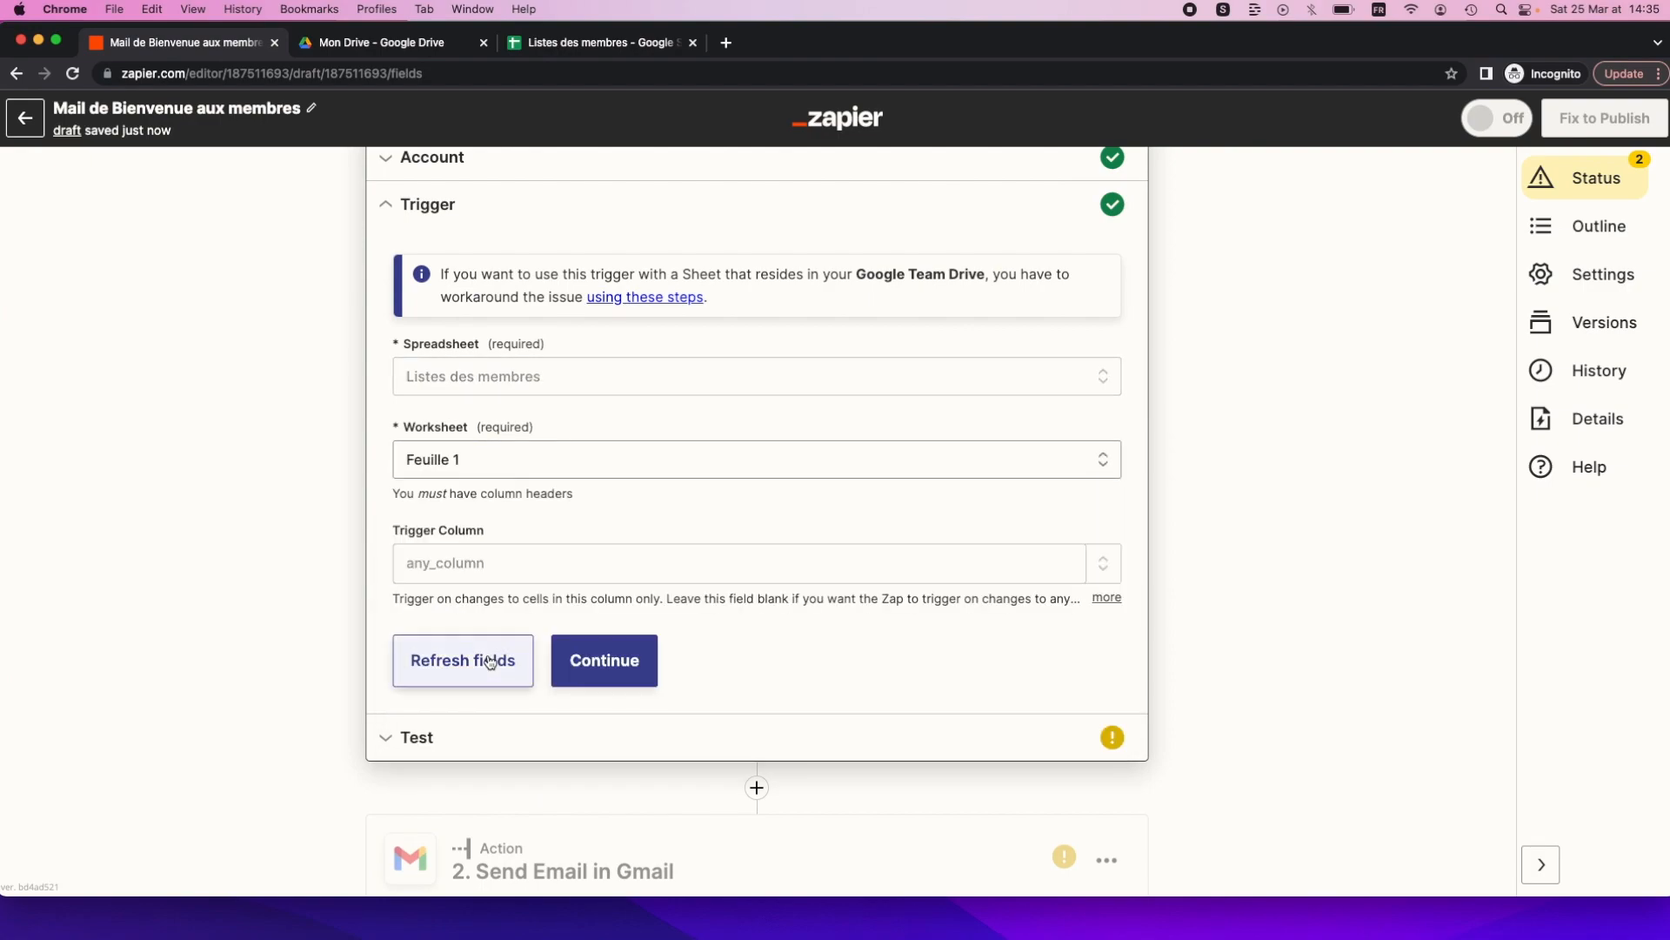
left_click(565, 648)
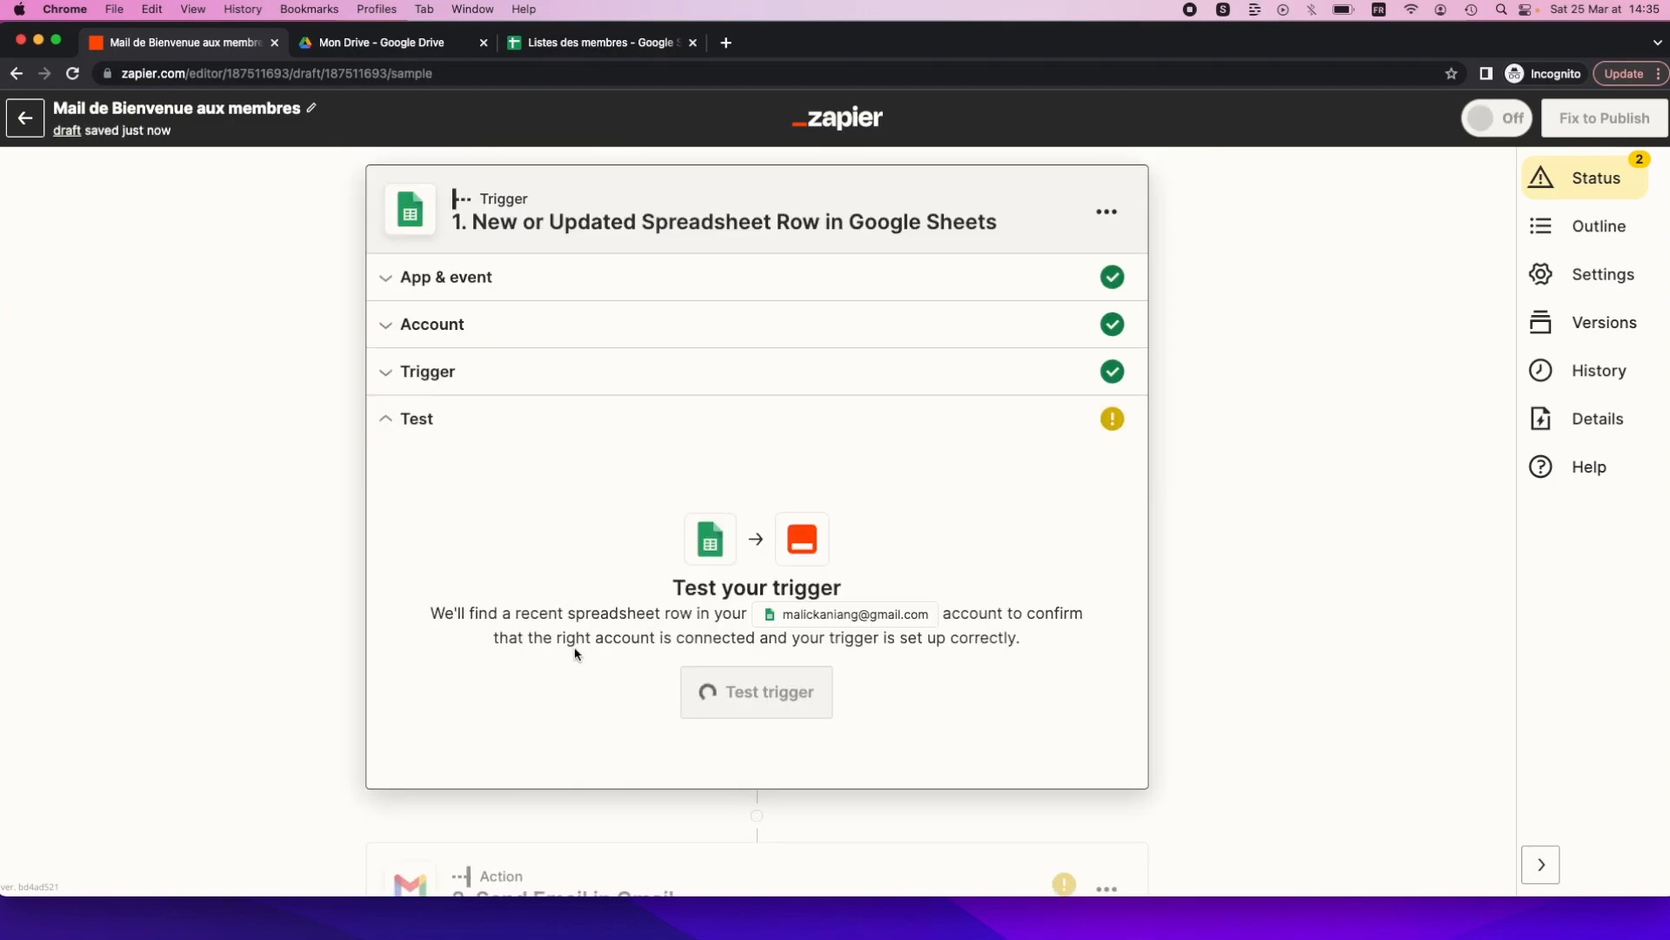
left_click(718, 687)
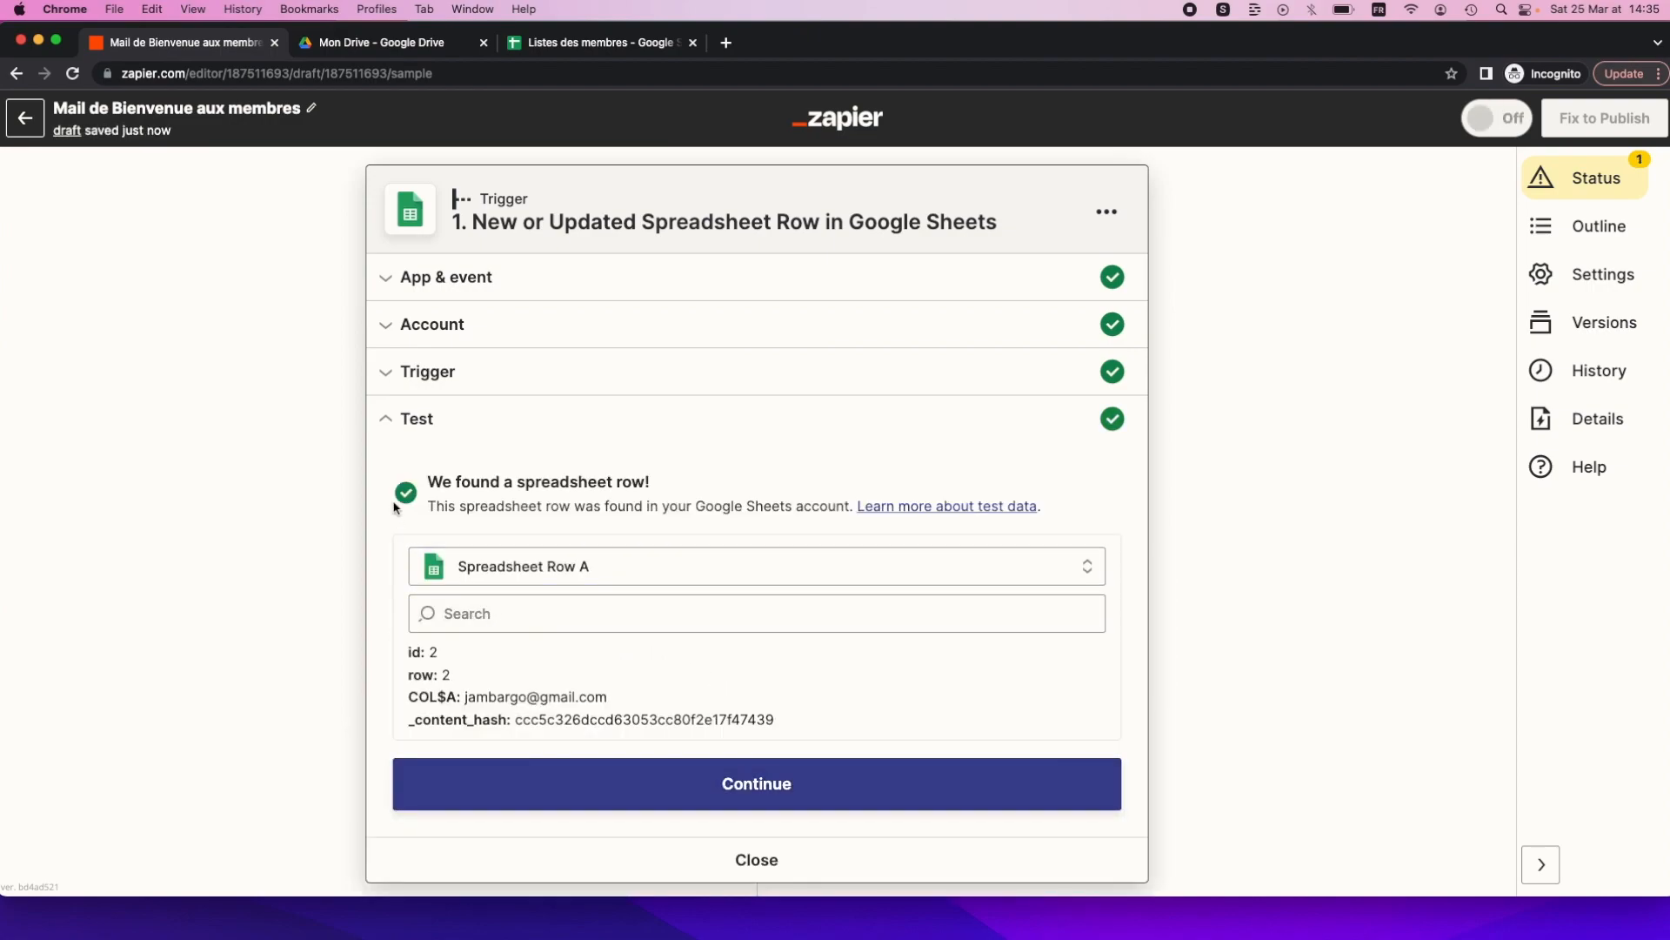
Choose Spreadsheet Row A (row 2) as the trigger's sample data.
left_click(543, 44)
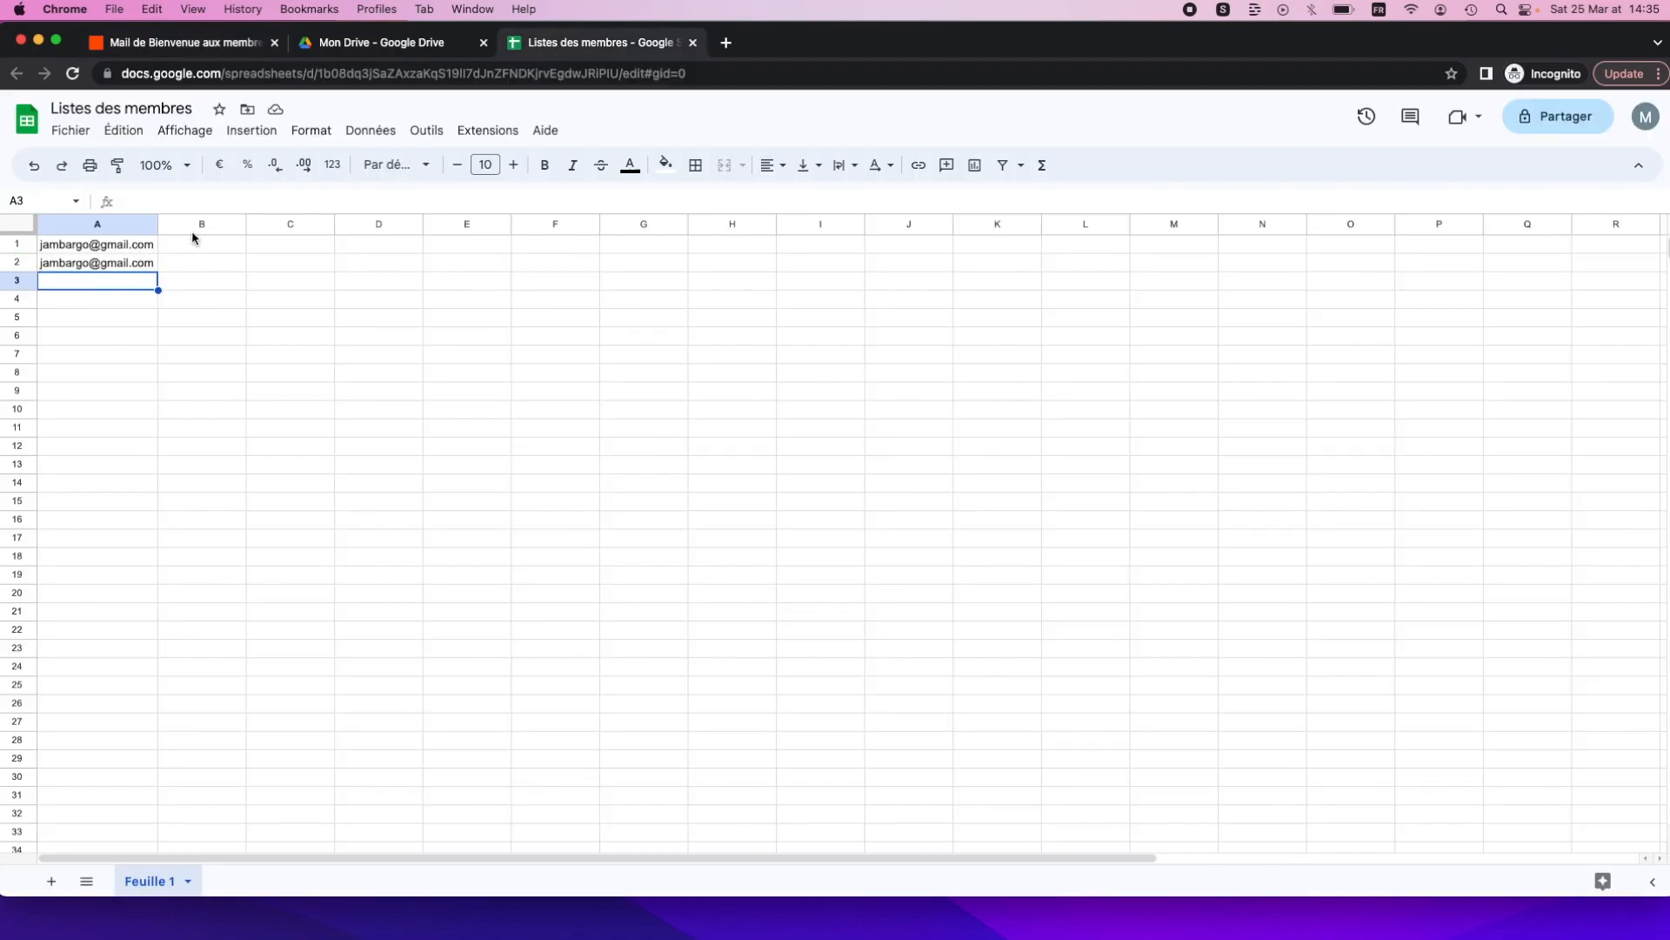
left_click(189, 45)
scroll(502, 531, "down", 3)
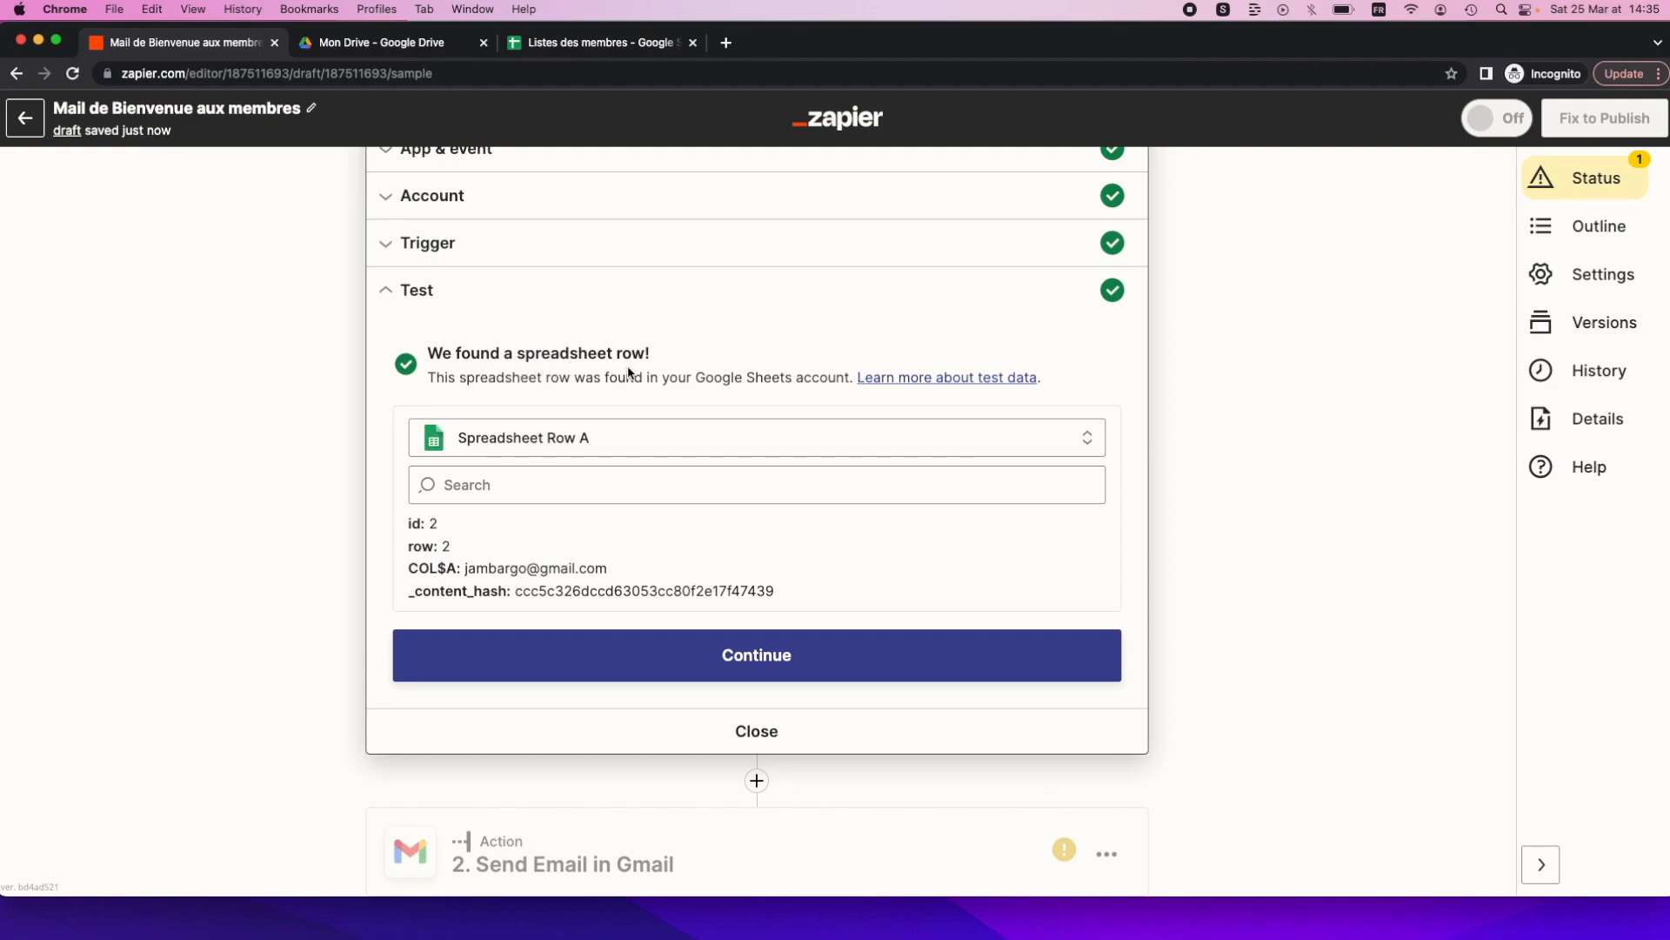
left_click(532, 440)
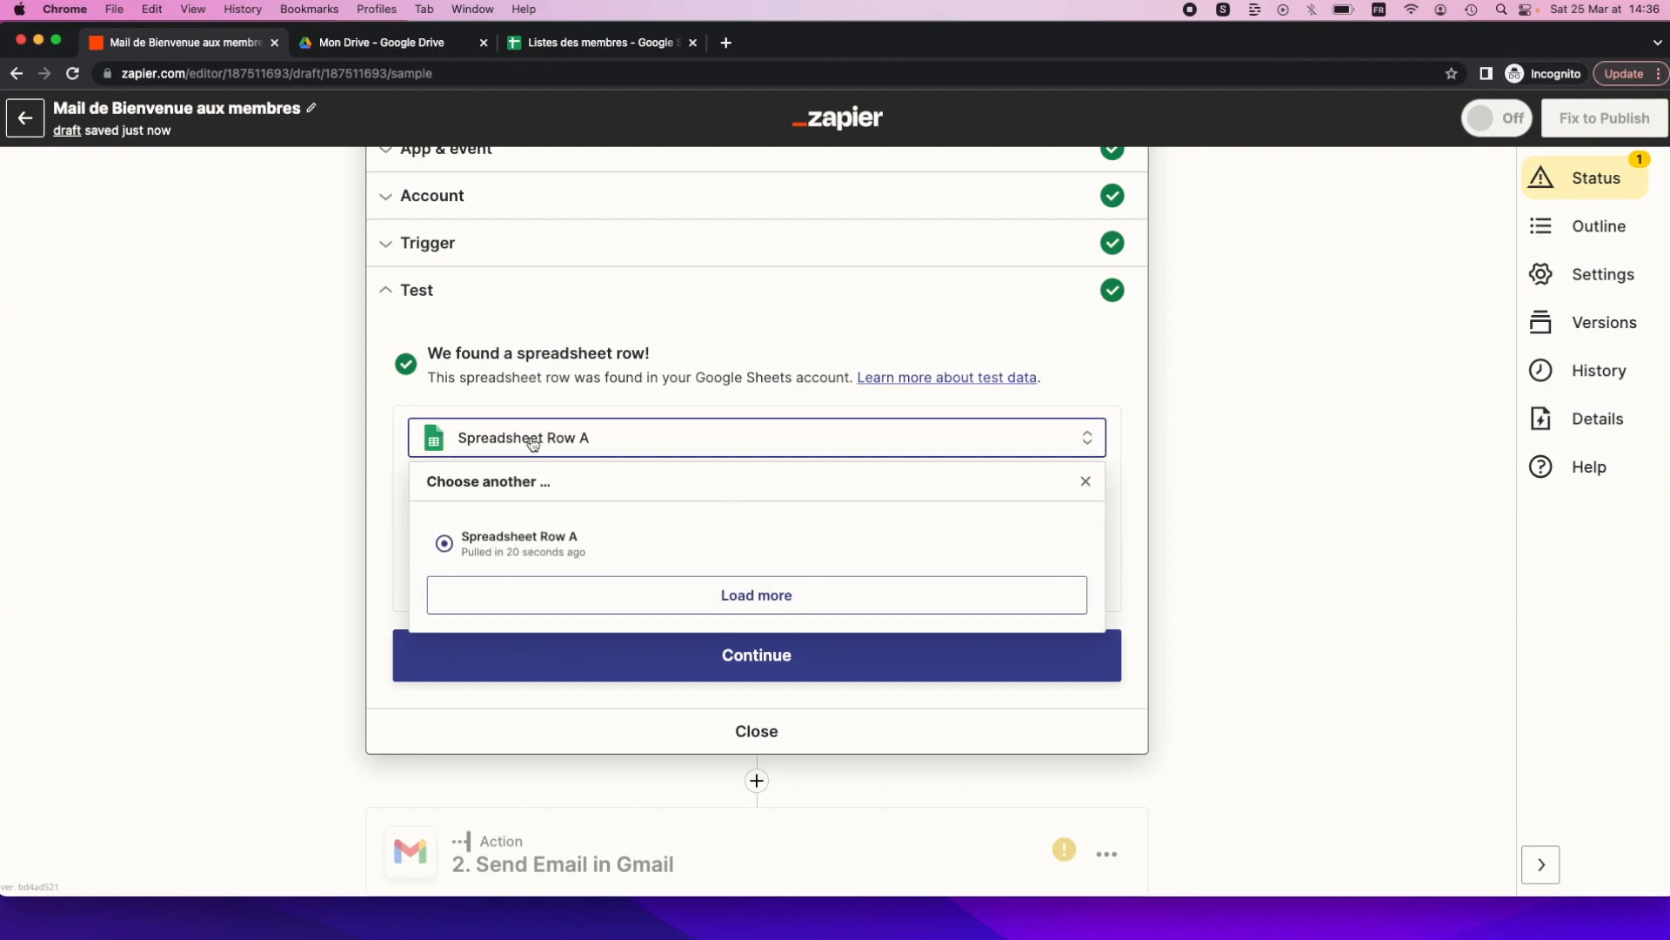
left_click(482, 546)
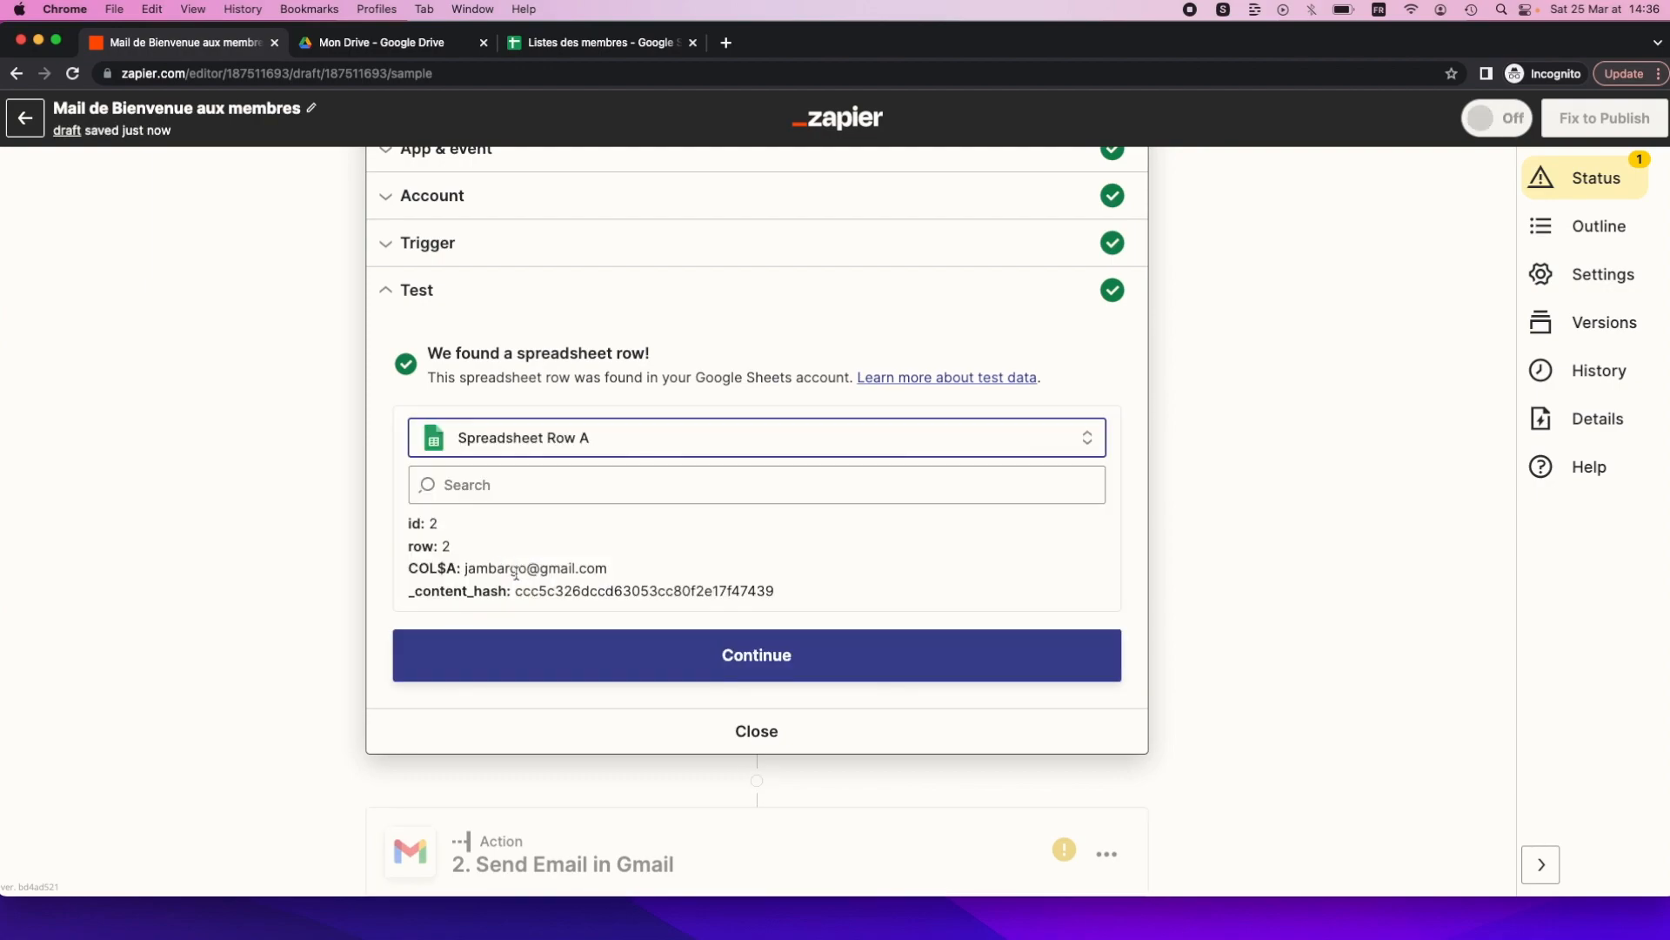
scroll(515, 572, "down", 1)
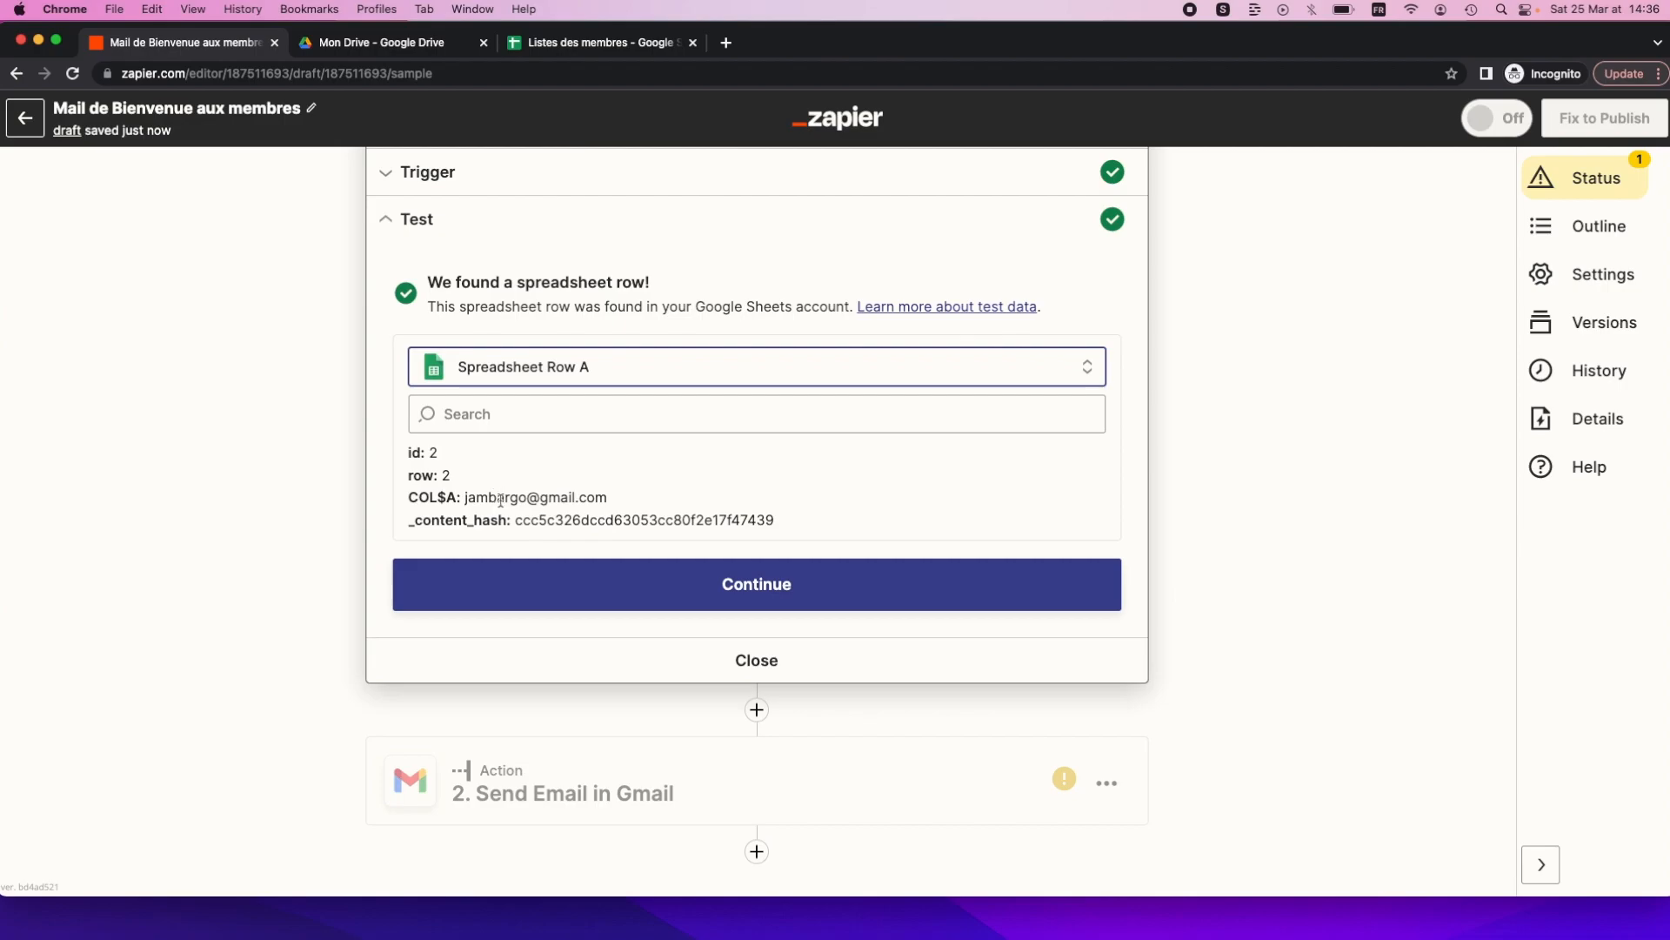
Map the member e-mail column from the step-1 spreadsheet row into the Gmail To field.
left_click(583, 589)
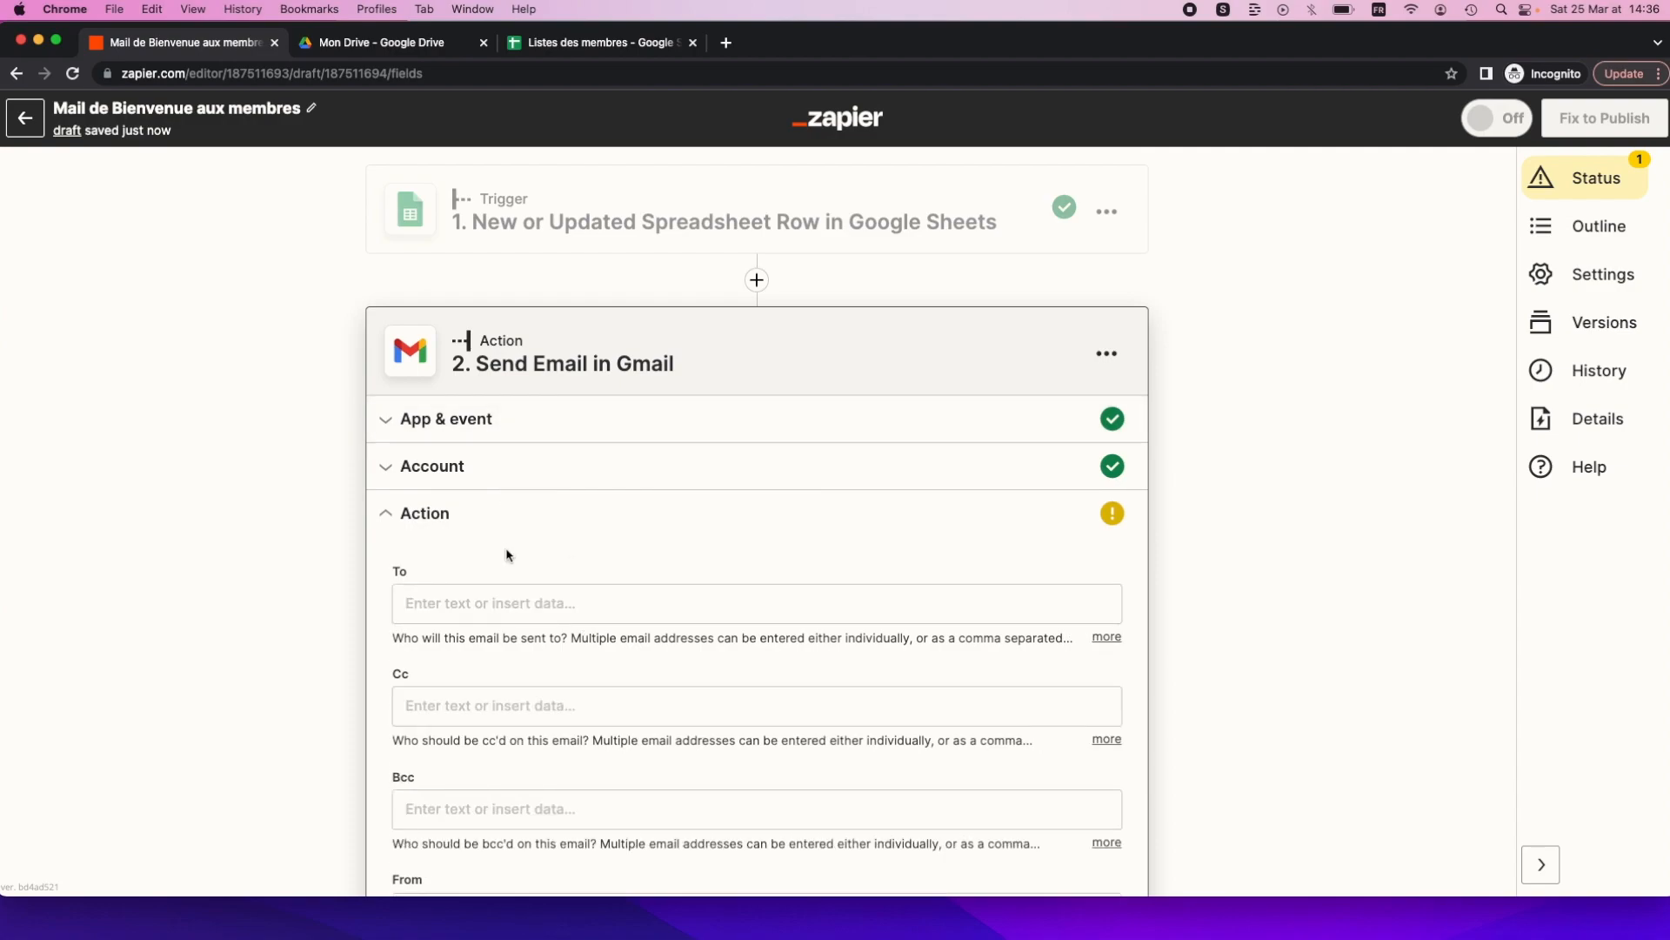
scroll(485, 560, "down", 3)
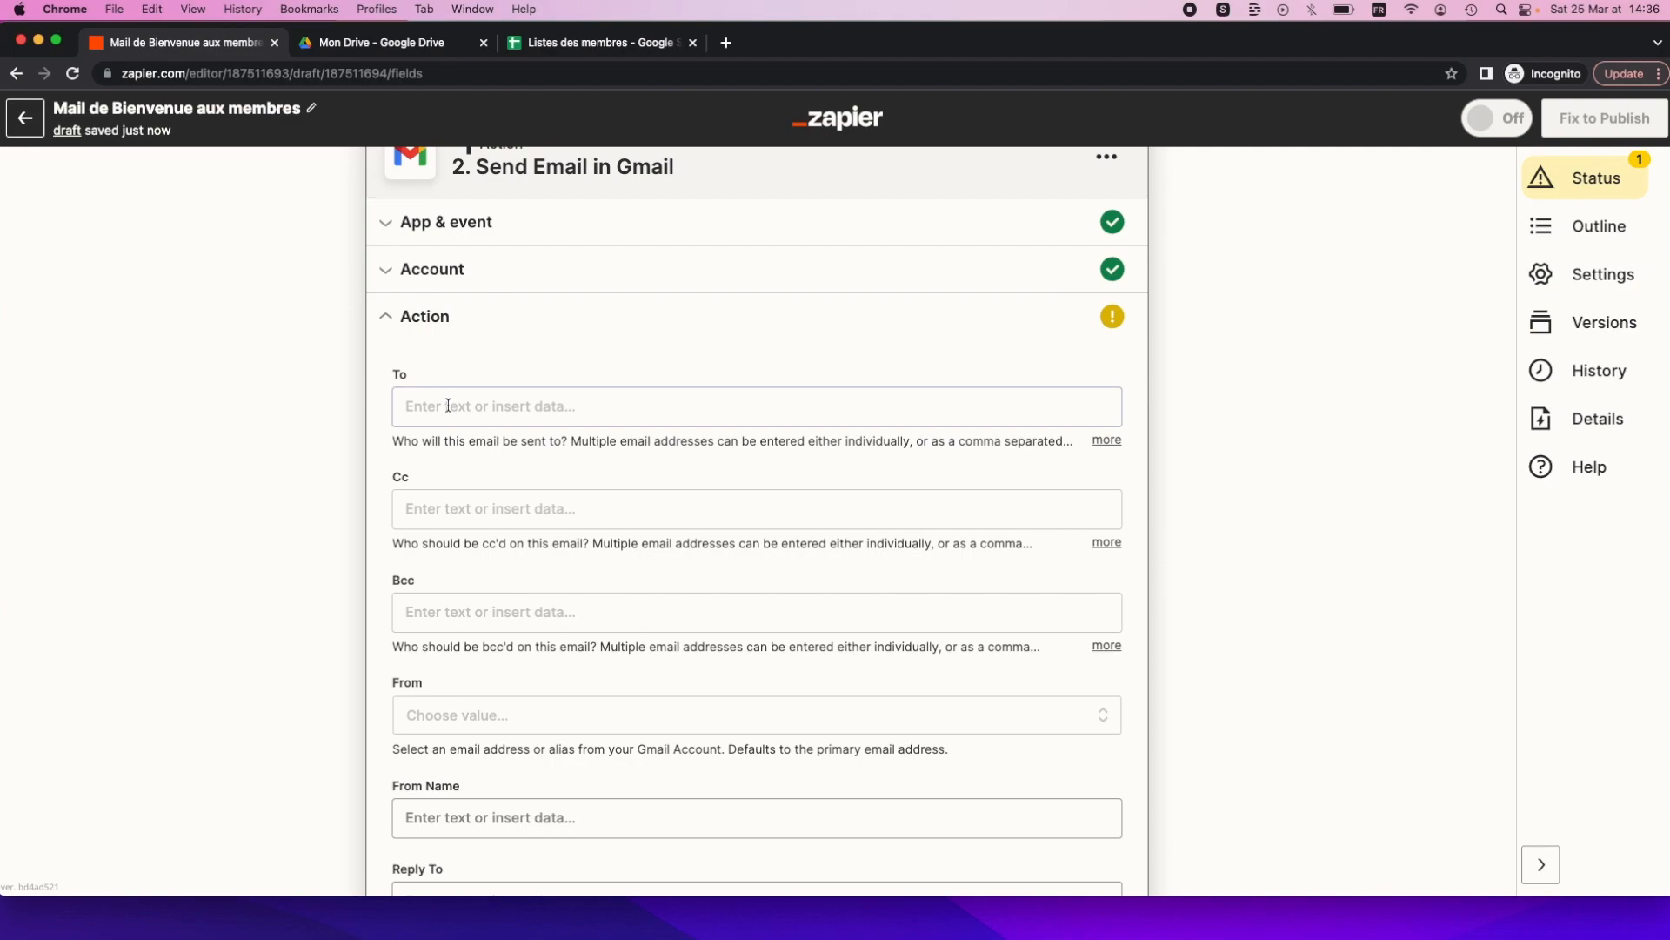
left_click(434, 401)
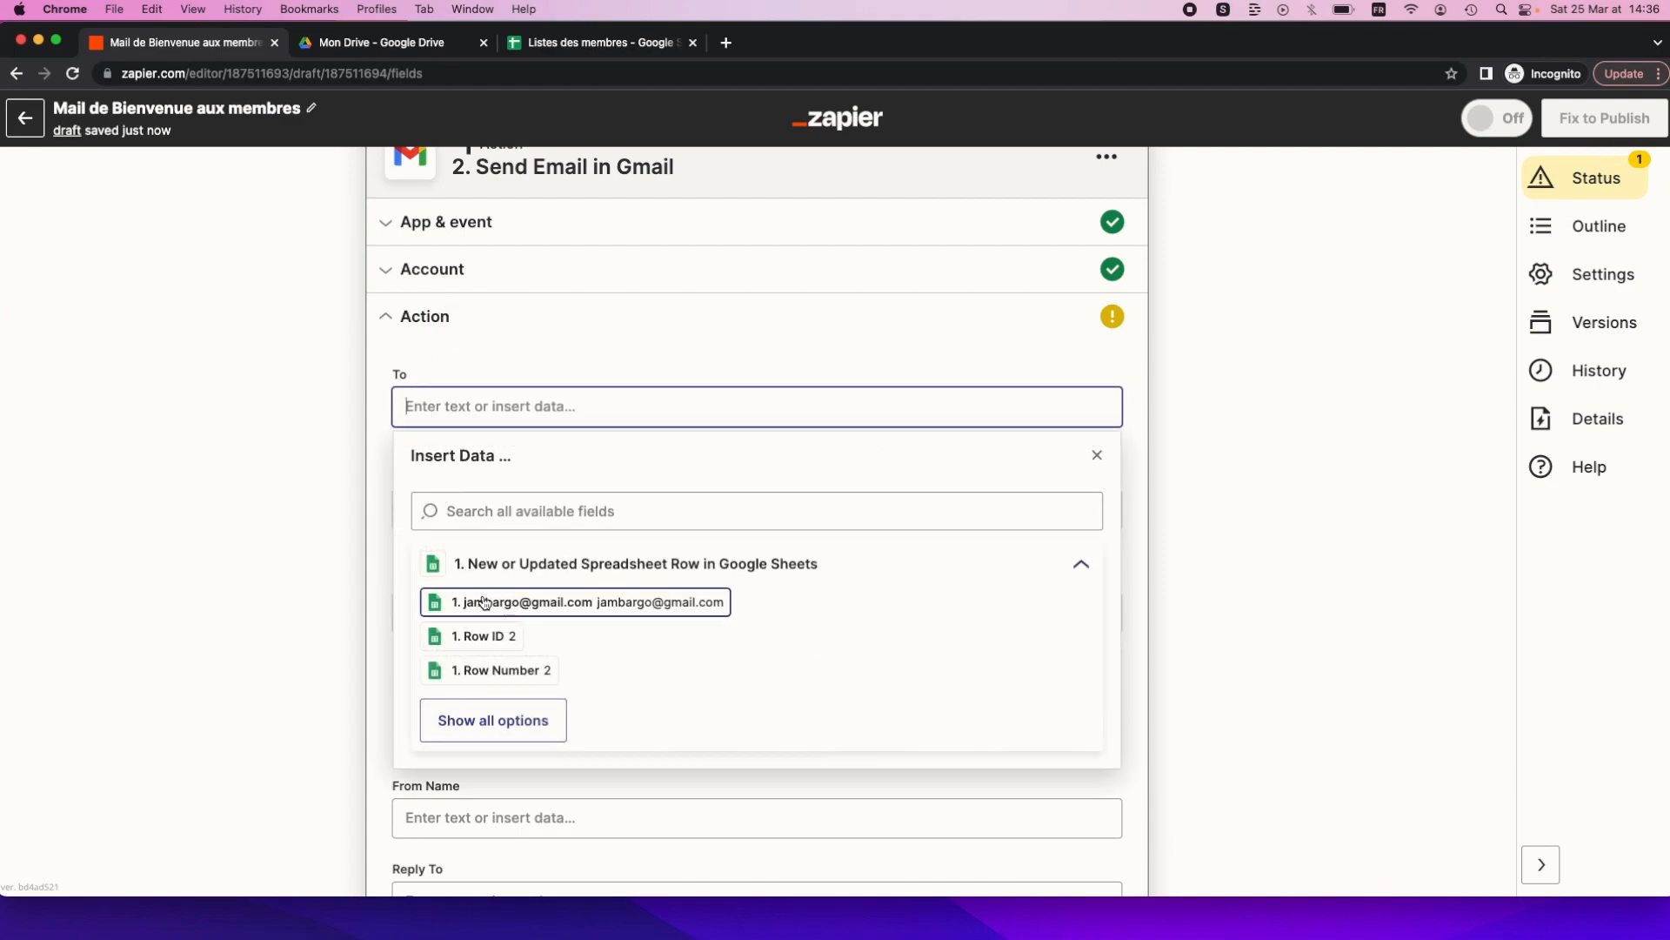
left_click(568, 613)
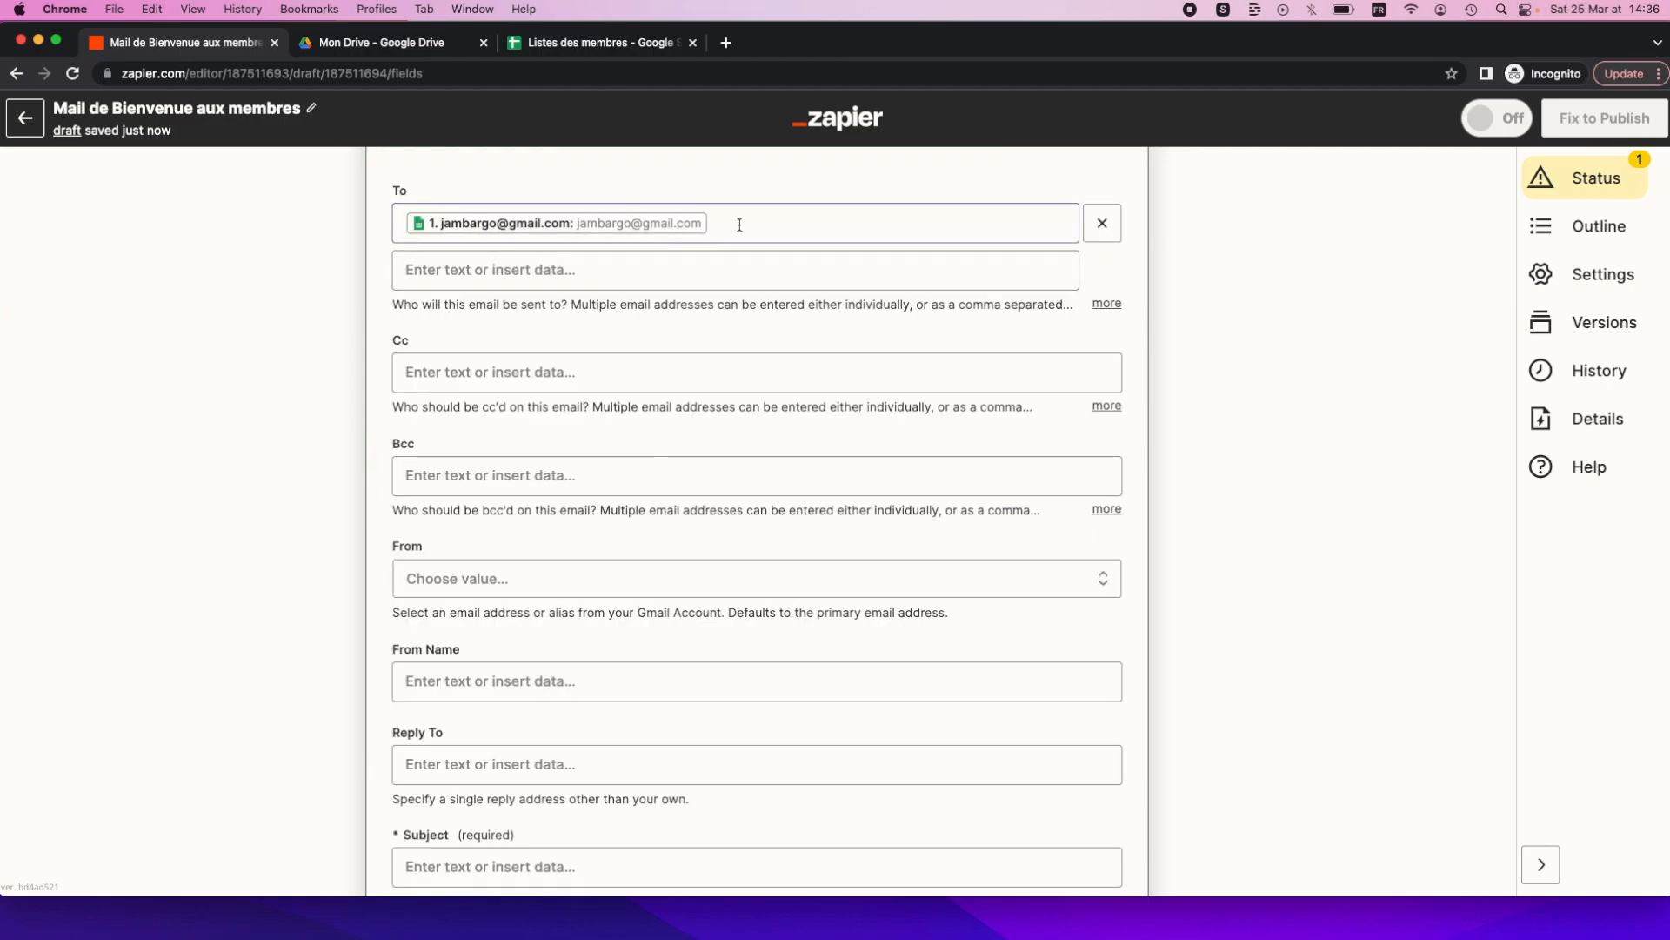
left_click(429, 261)
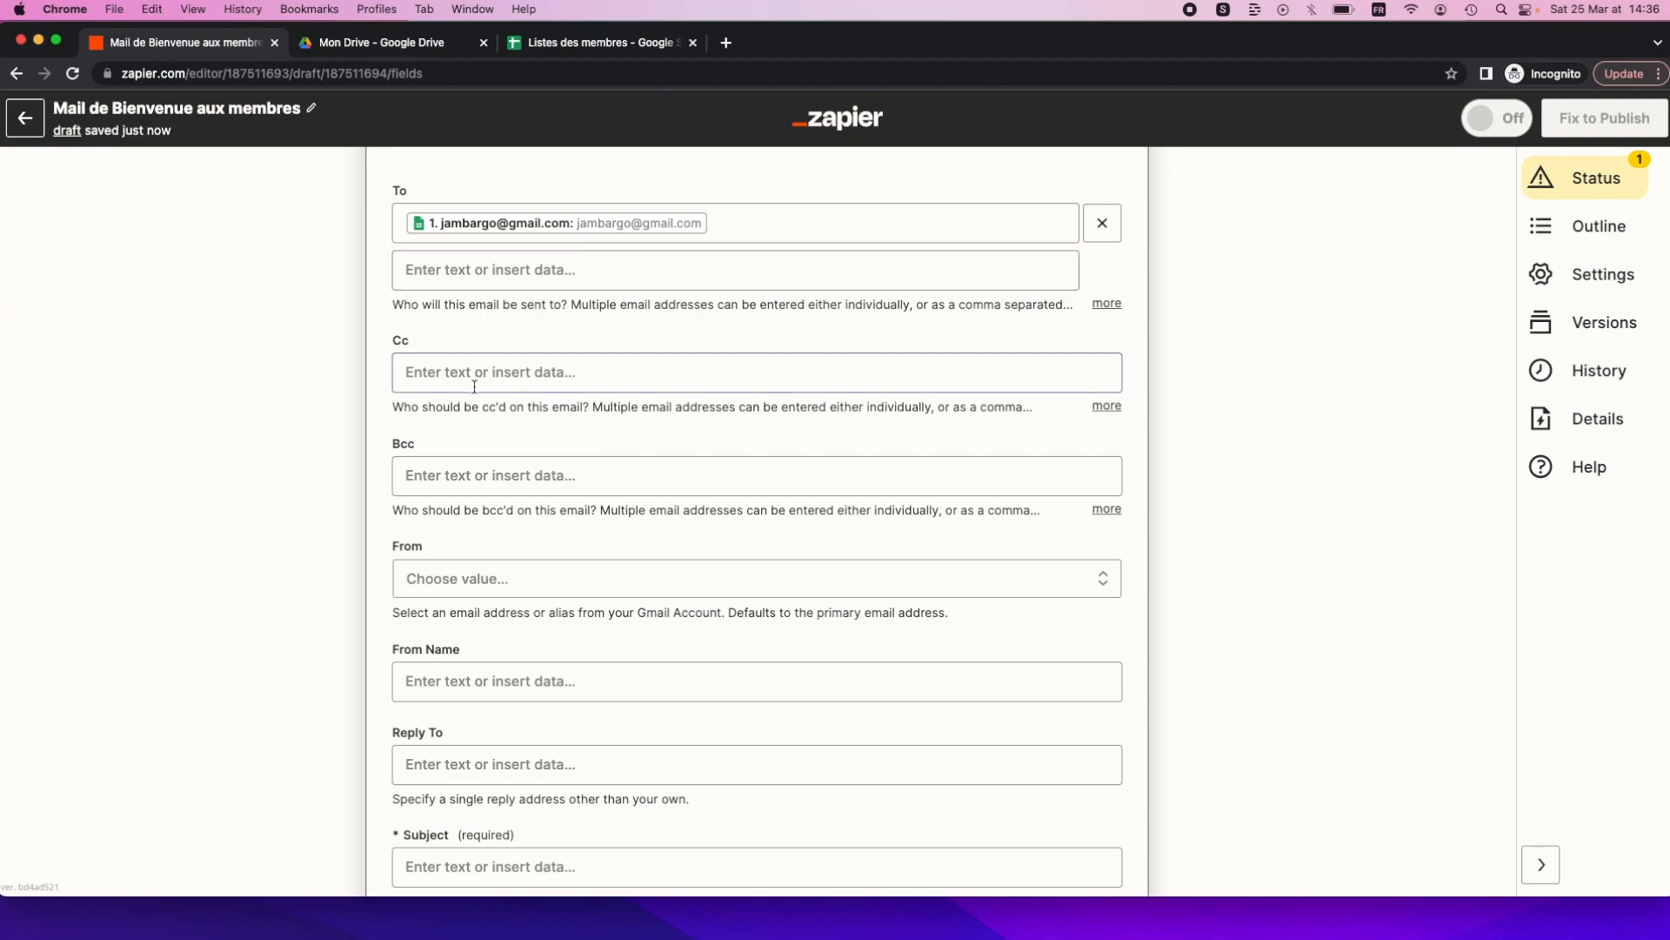
scroll(409, 503, "down", 2)
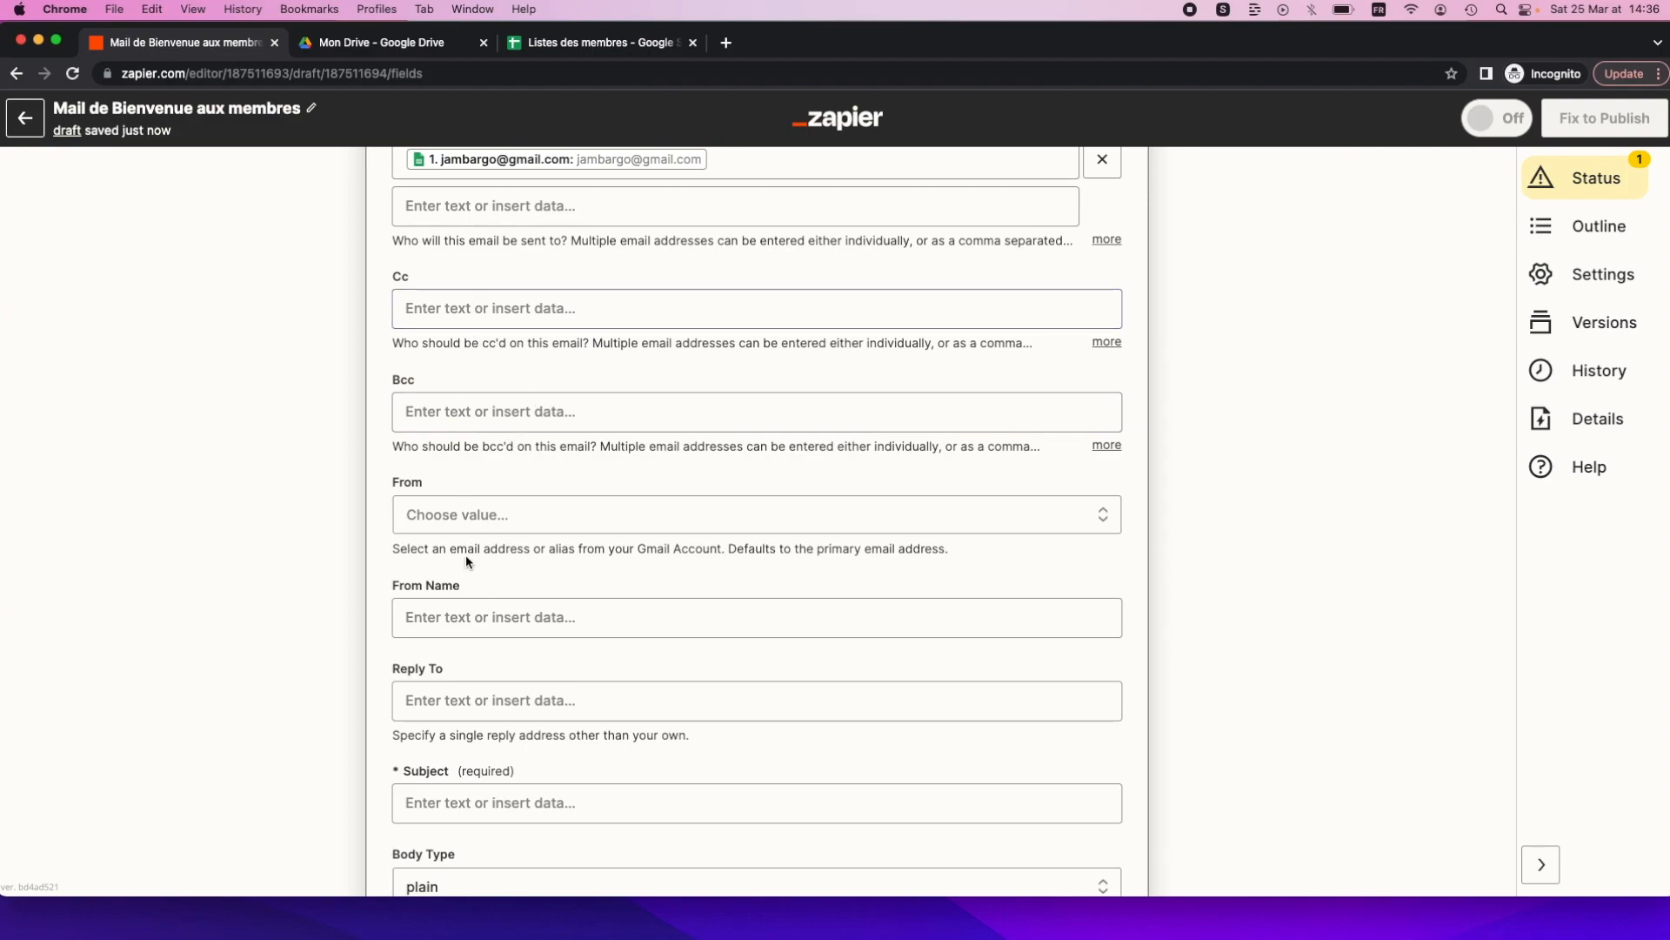
scroll(457, 532, "down", 3)
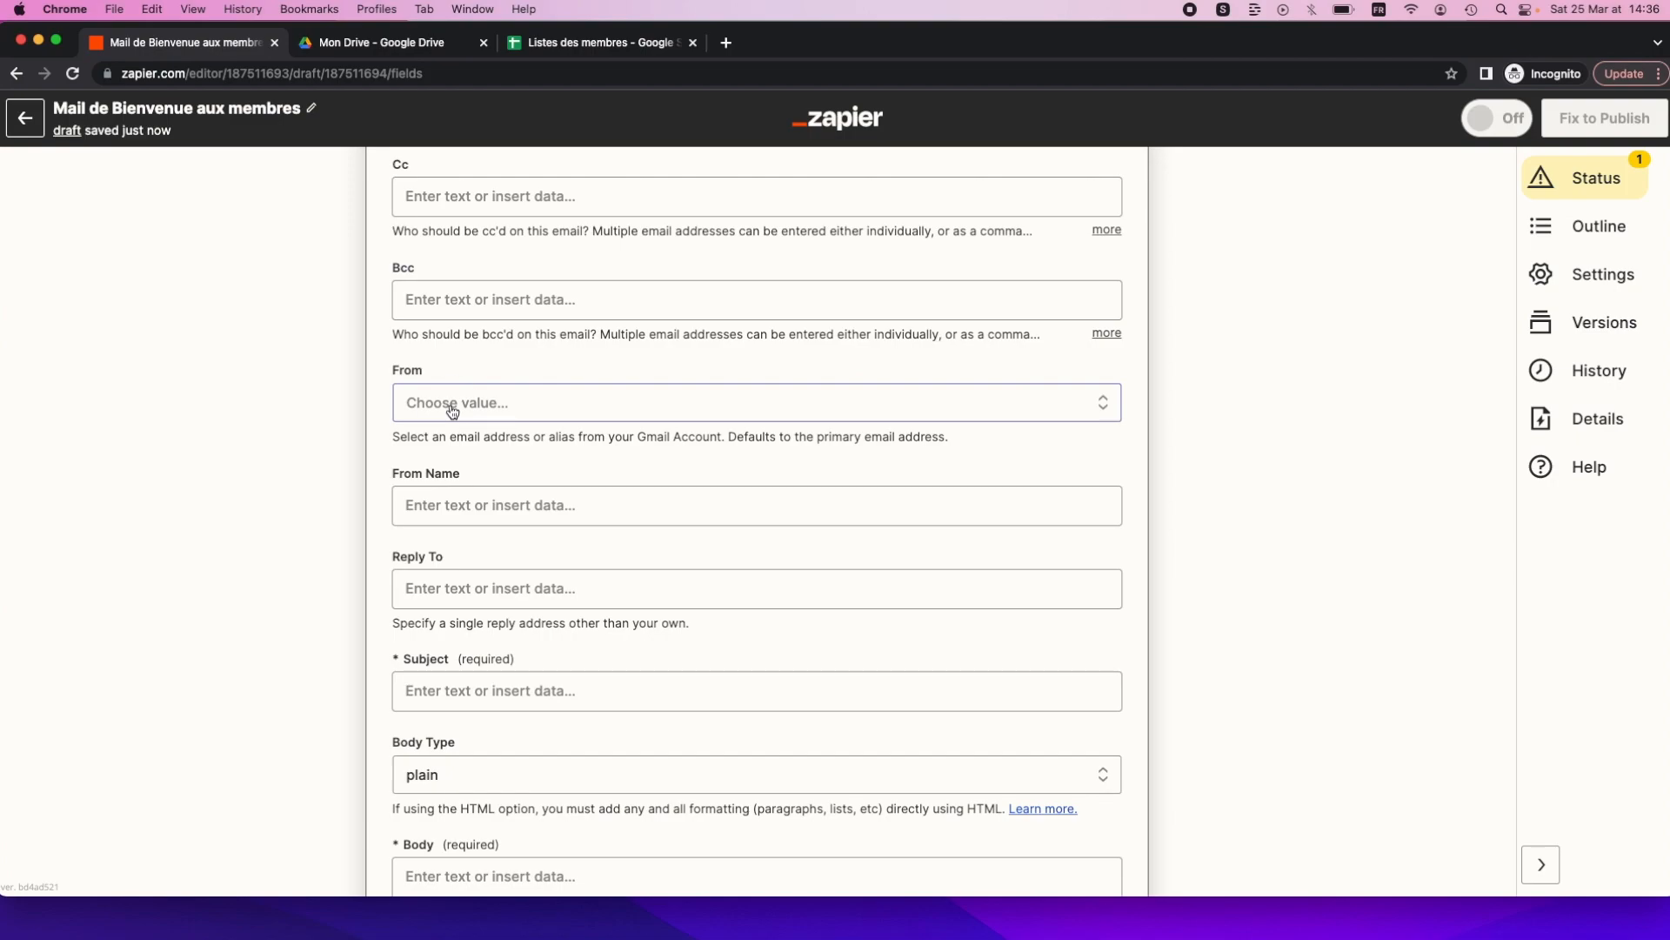
Pick the connected Gmail account as sender and enter 'Jambar' as the From Name.
left_click(453, 410)
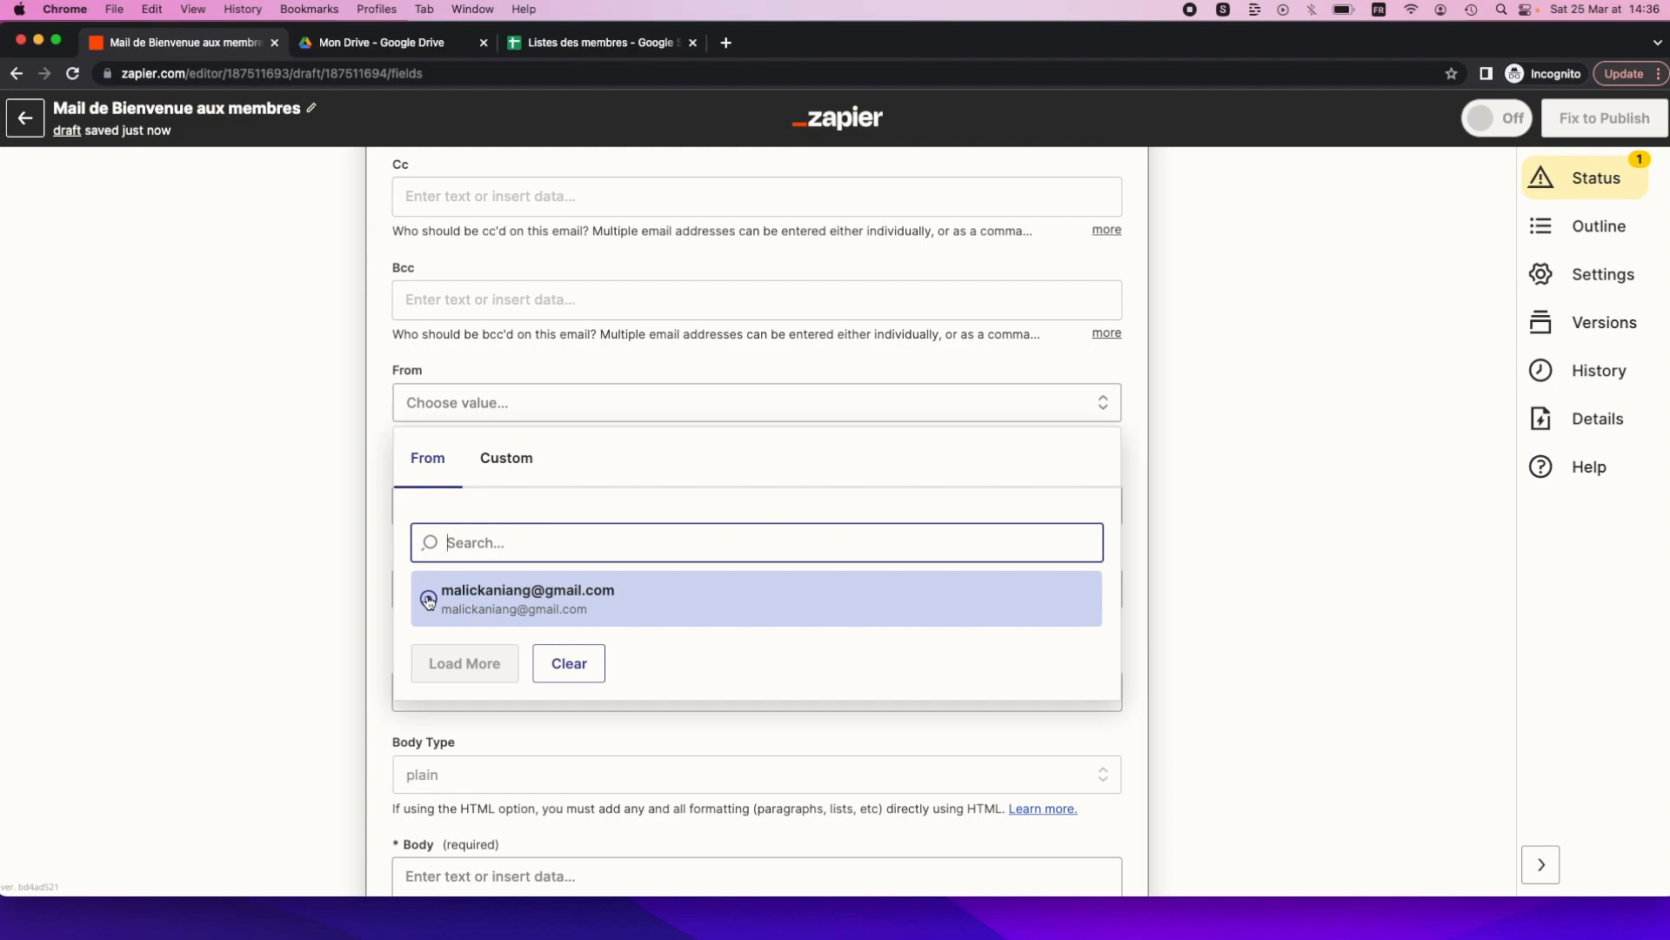
left_click(428, 600)
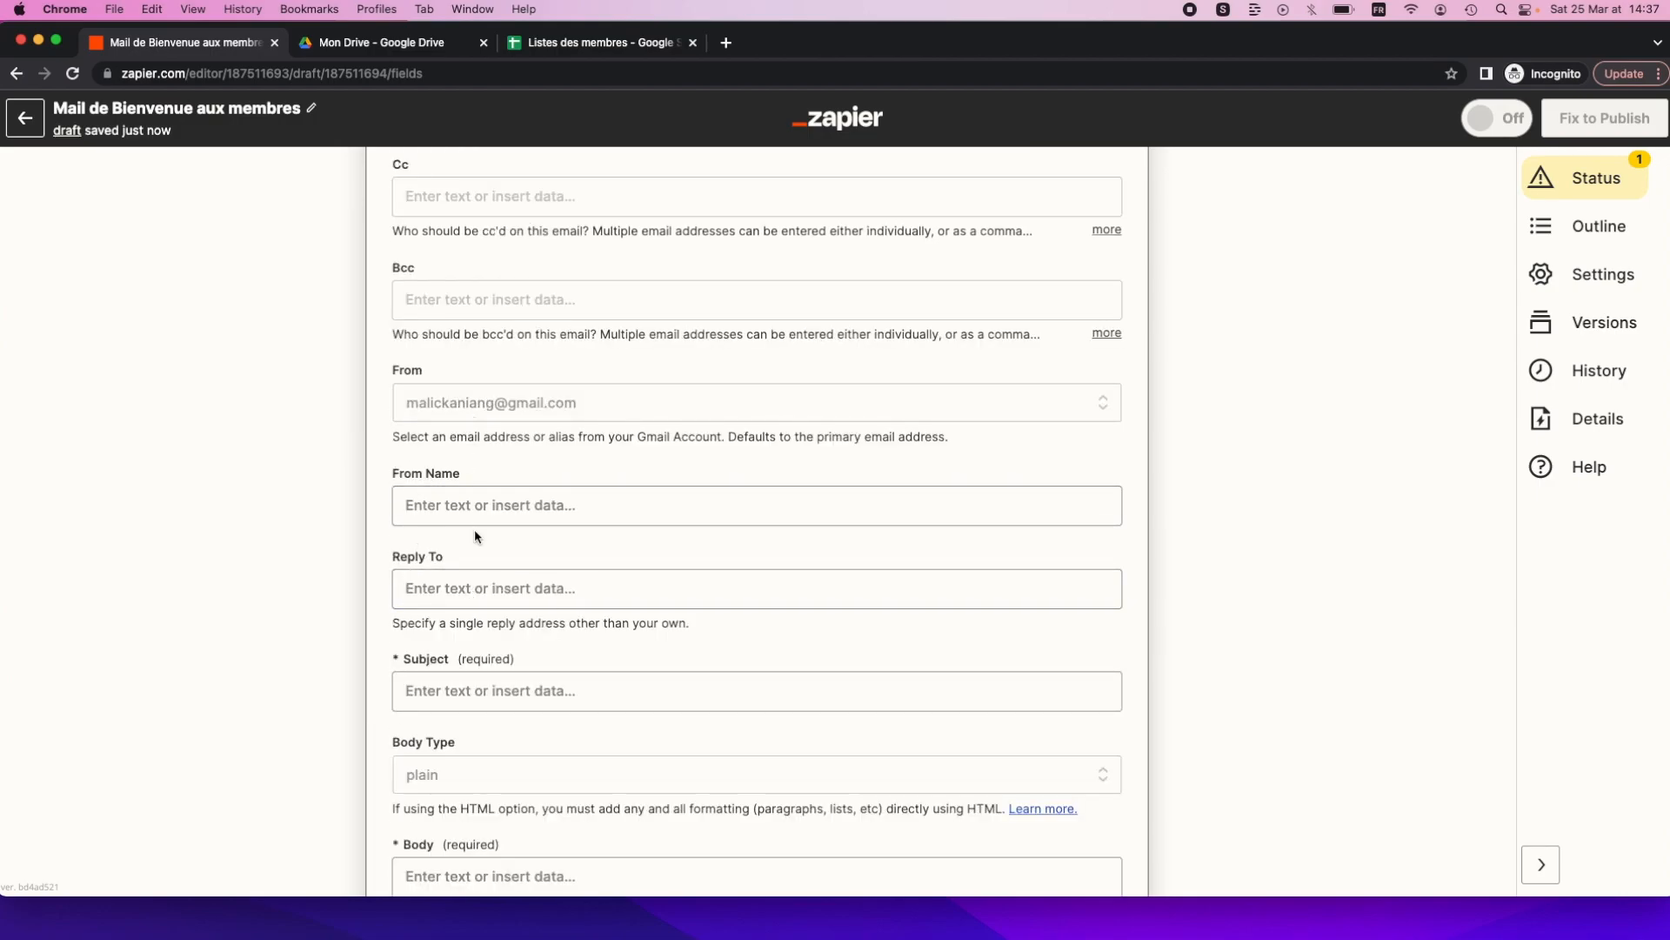
scroll(418, 496, "down", 1)
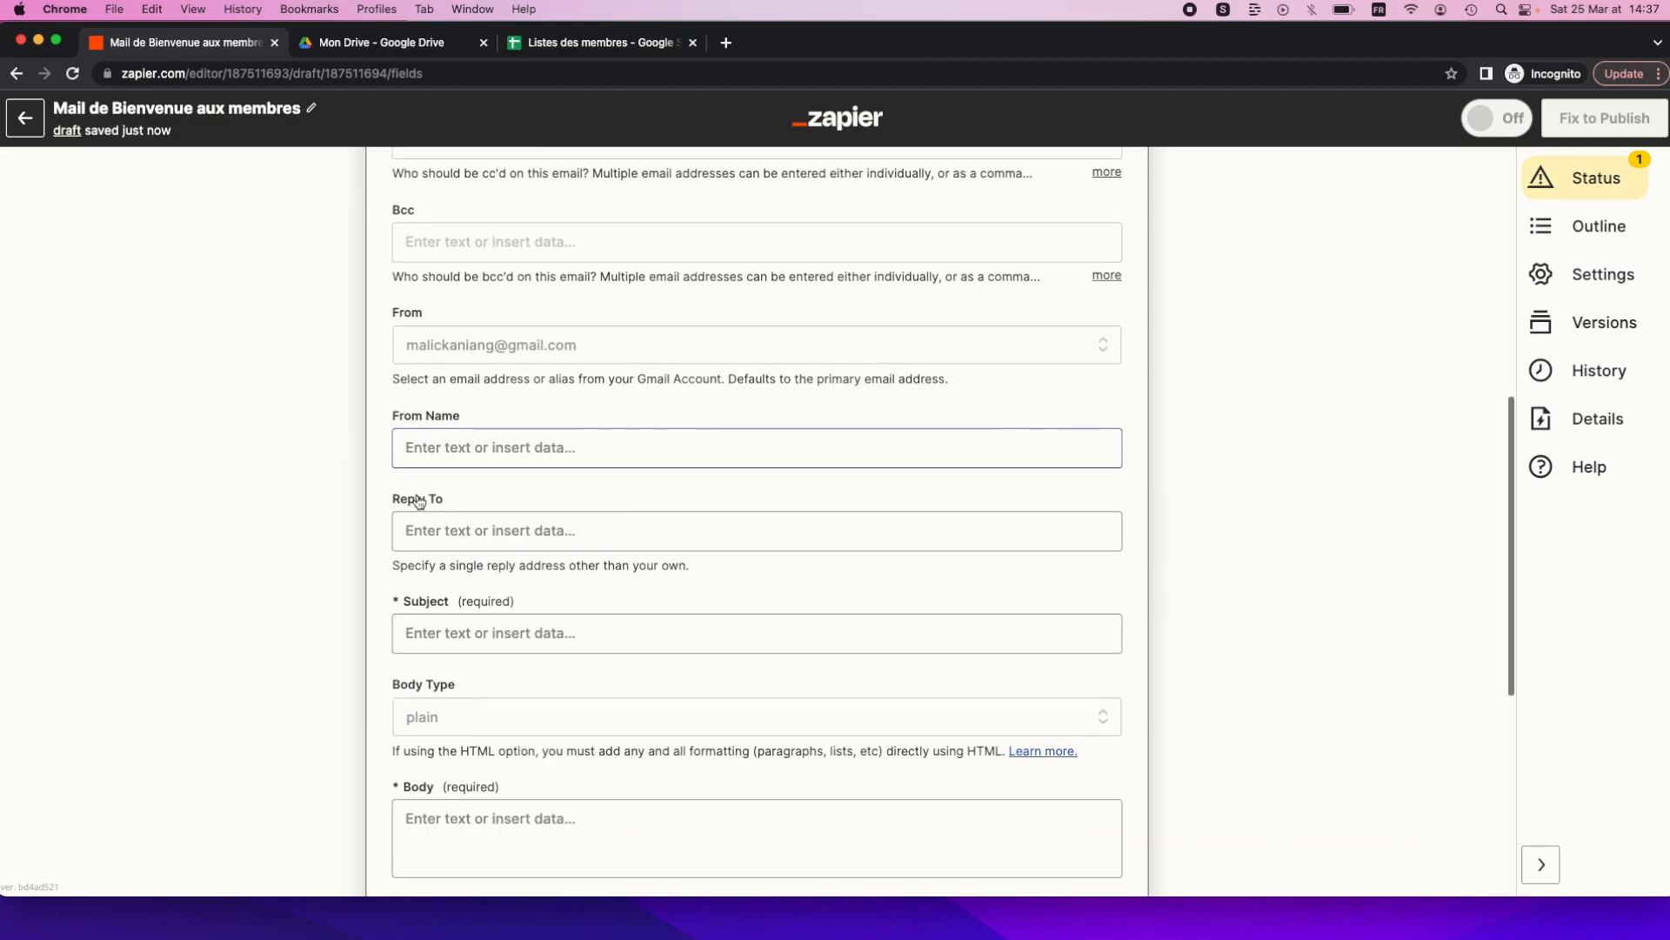
left_click(419, 453)
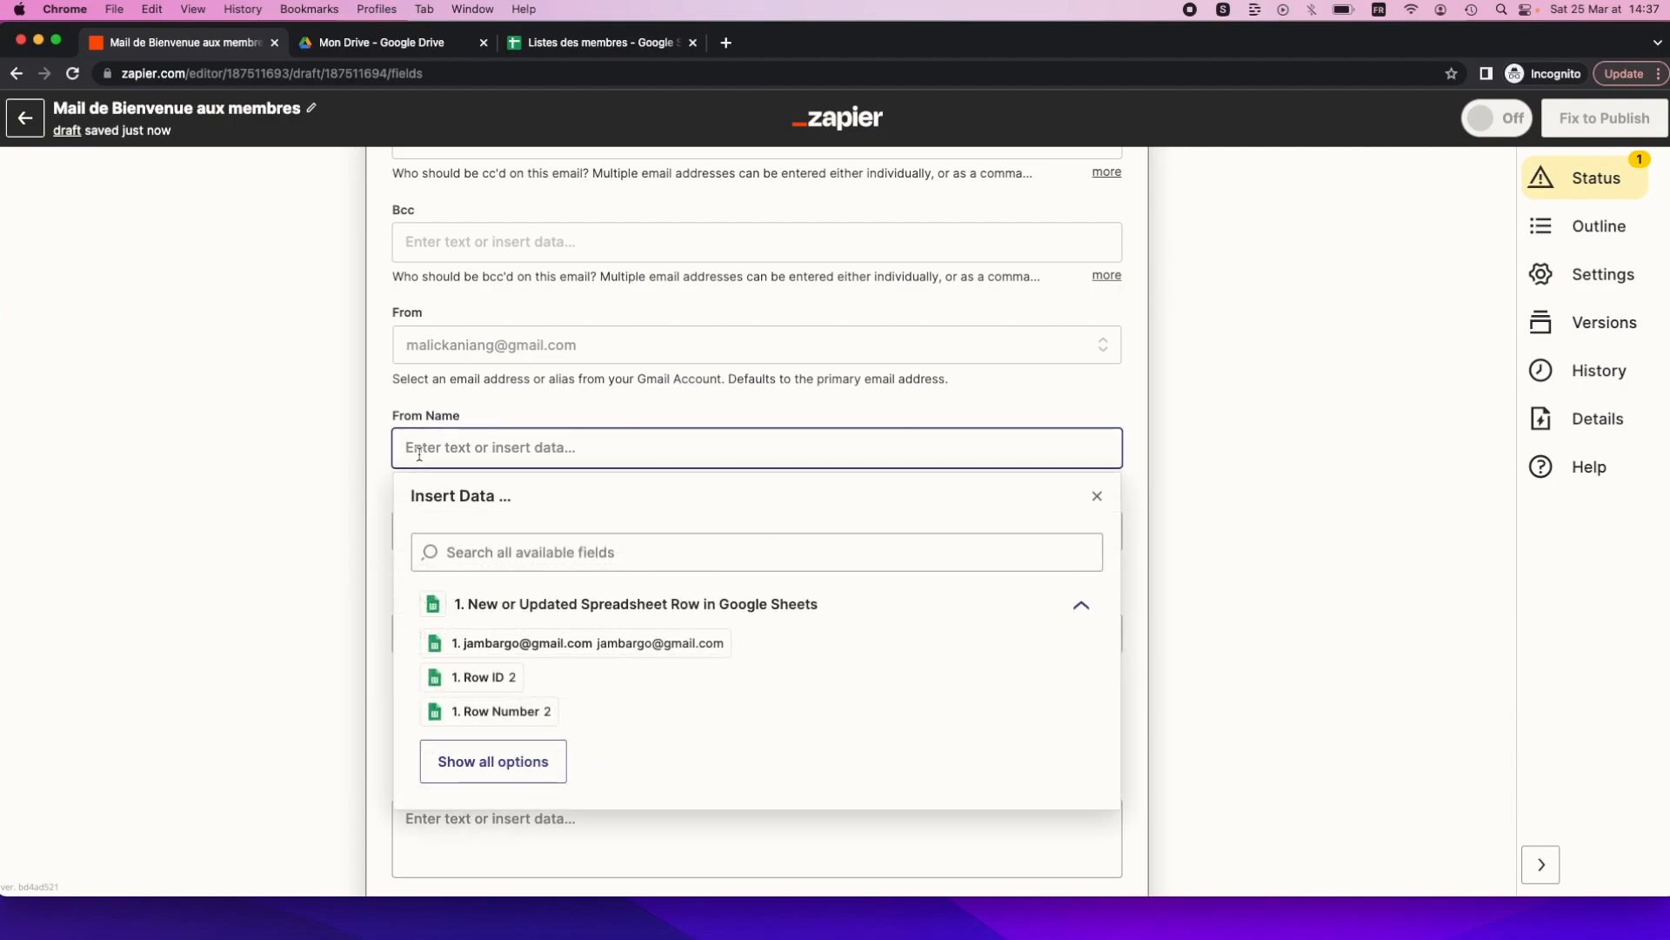
type("Jambar")
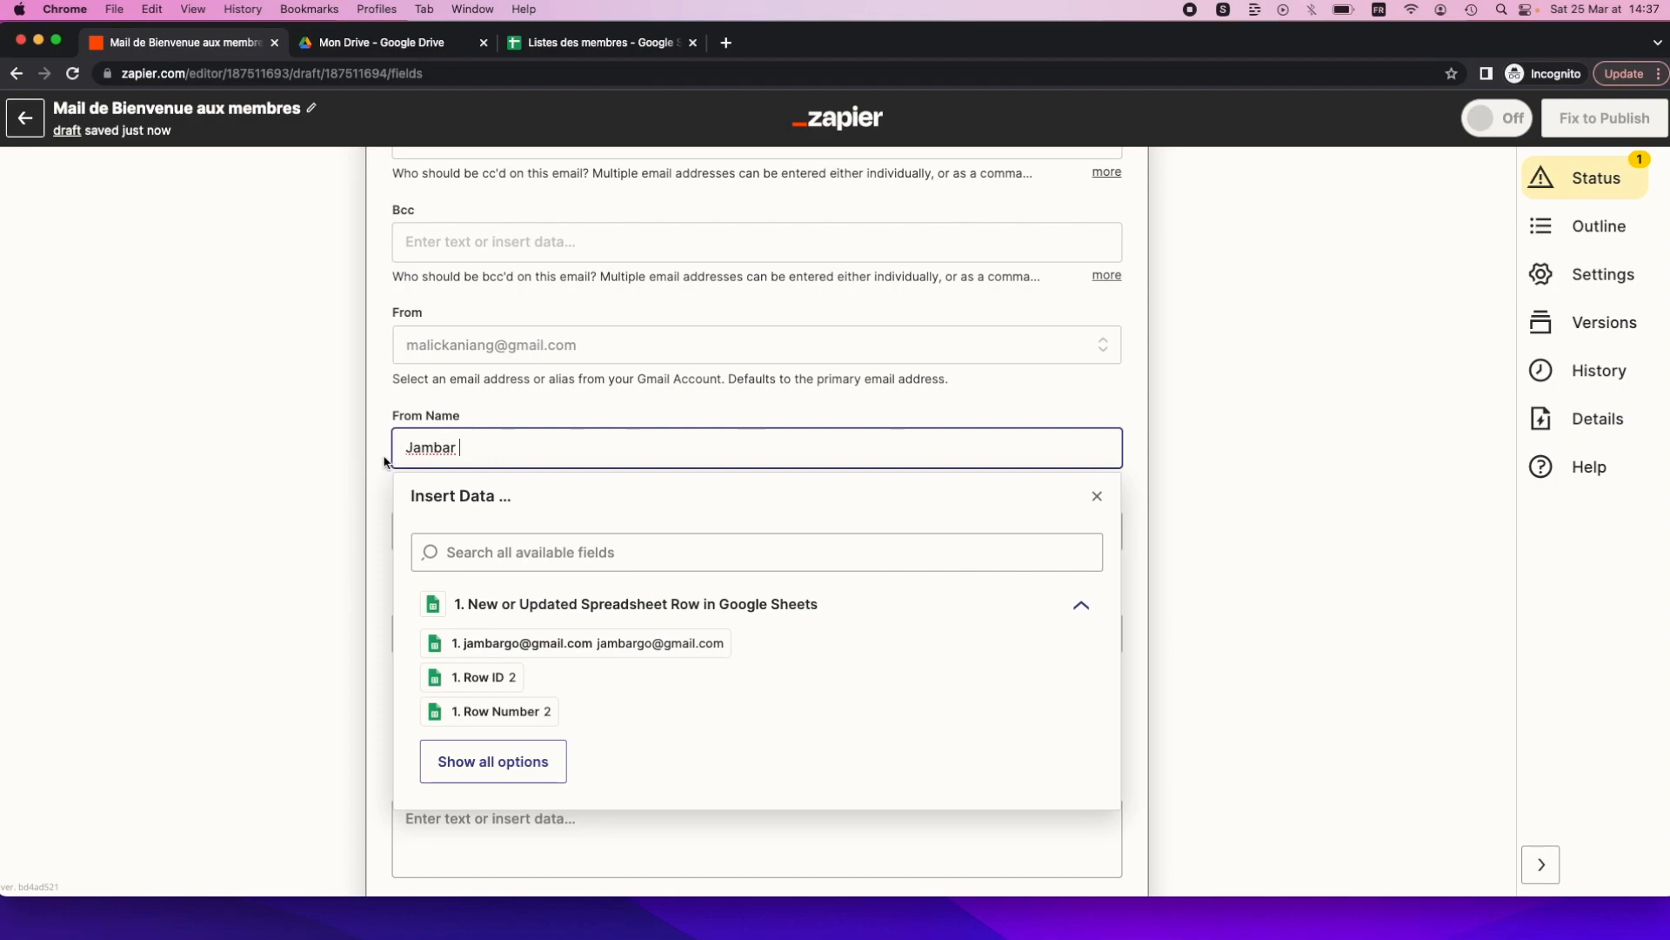
left_click(383, 461)
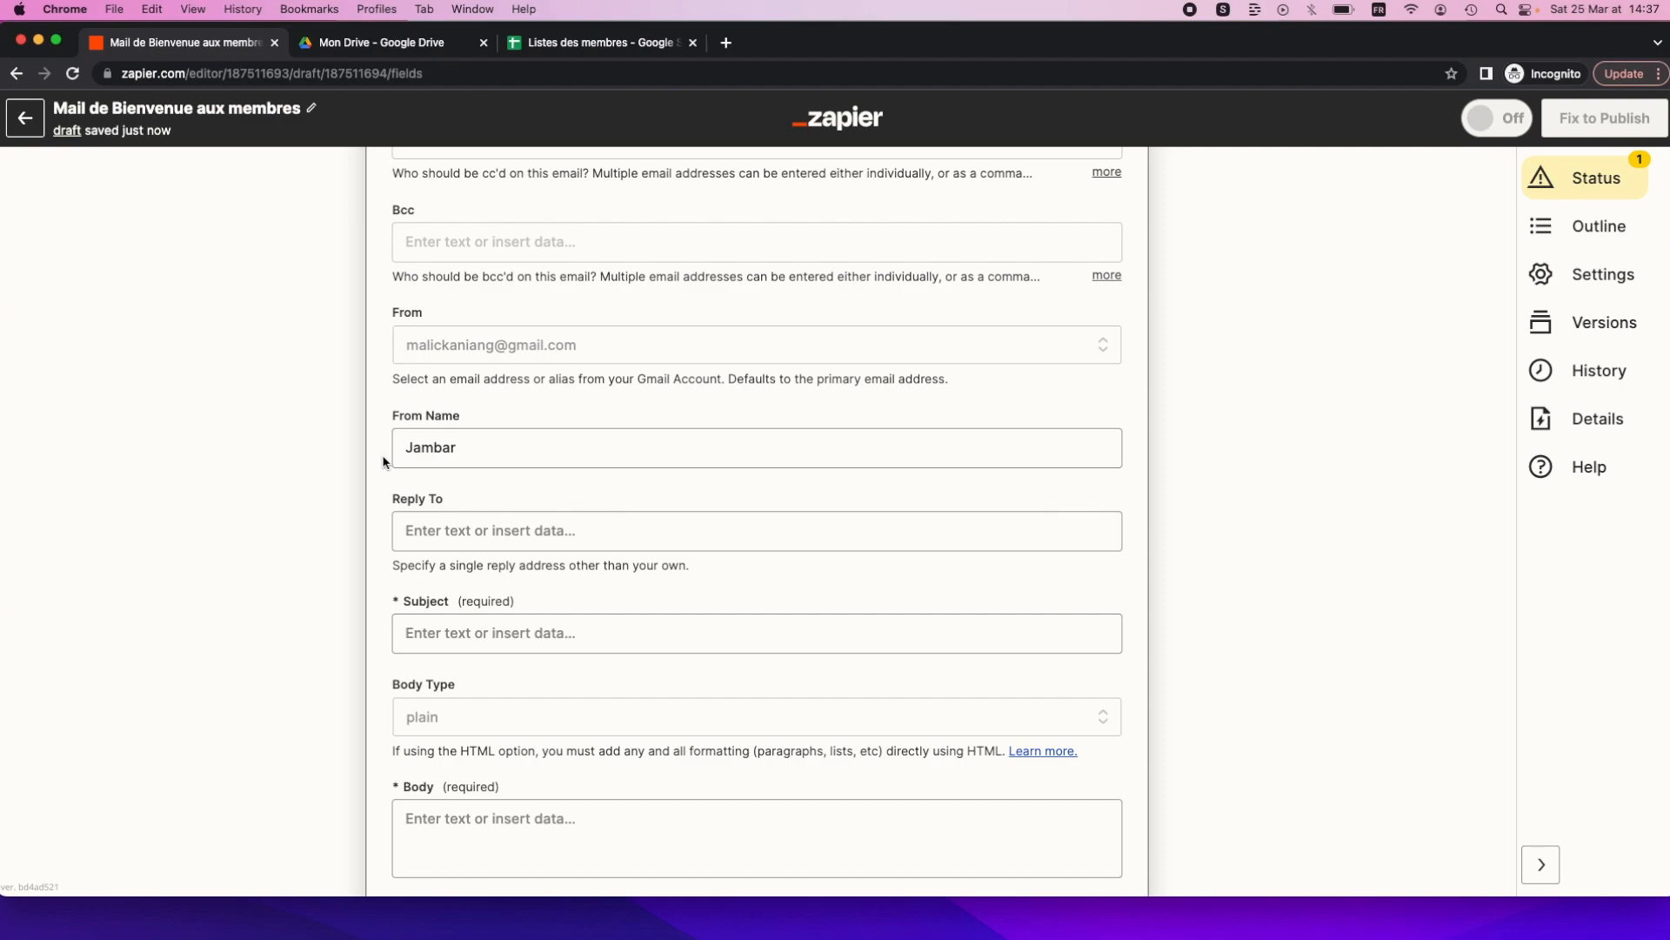
left_click(442, 446)
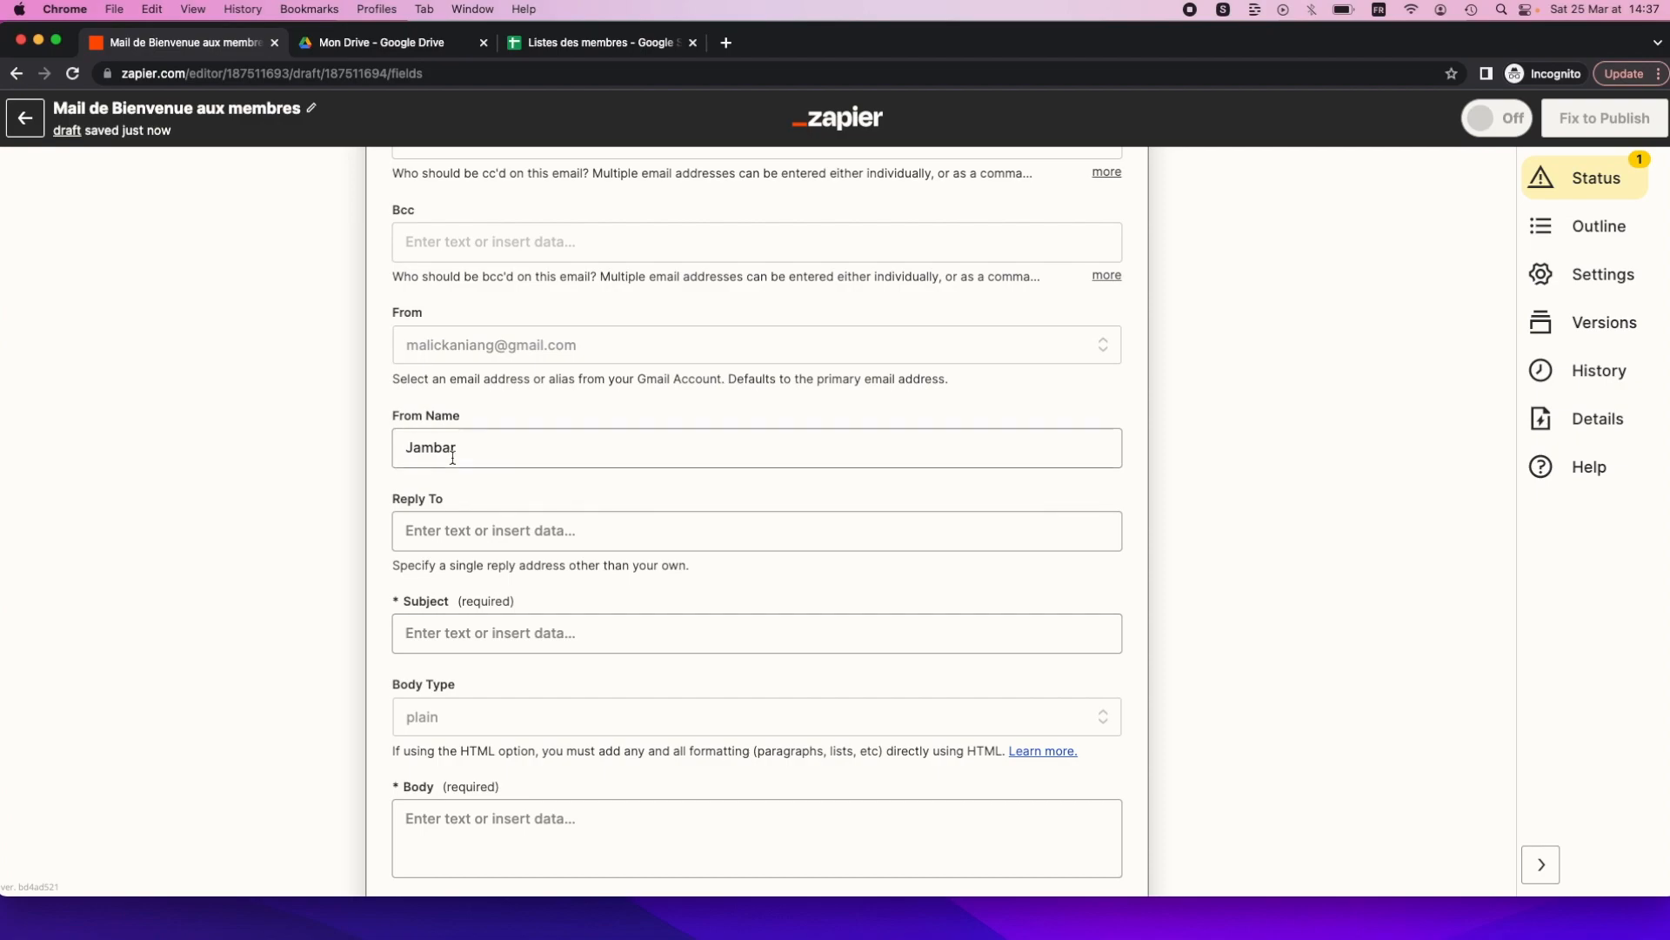
left_click(381, 571)
scroll(380, 571, "down", 2)
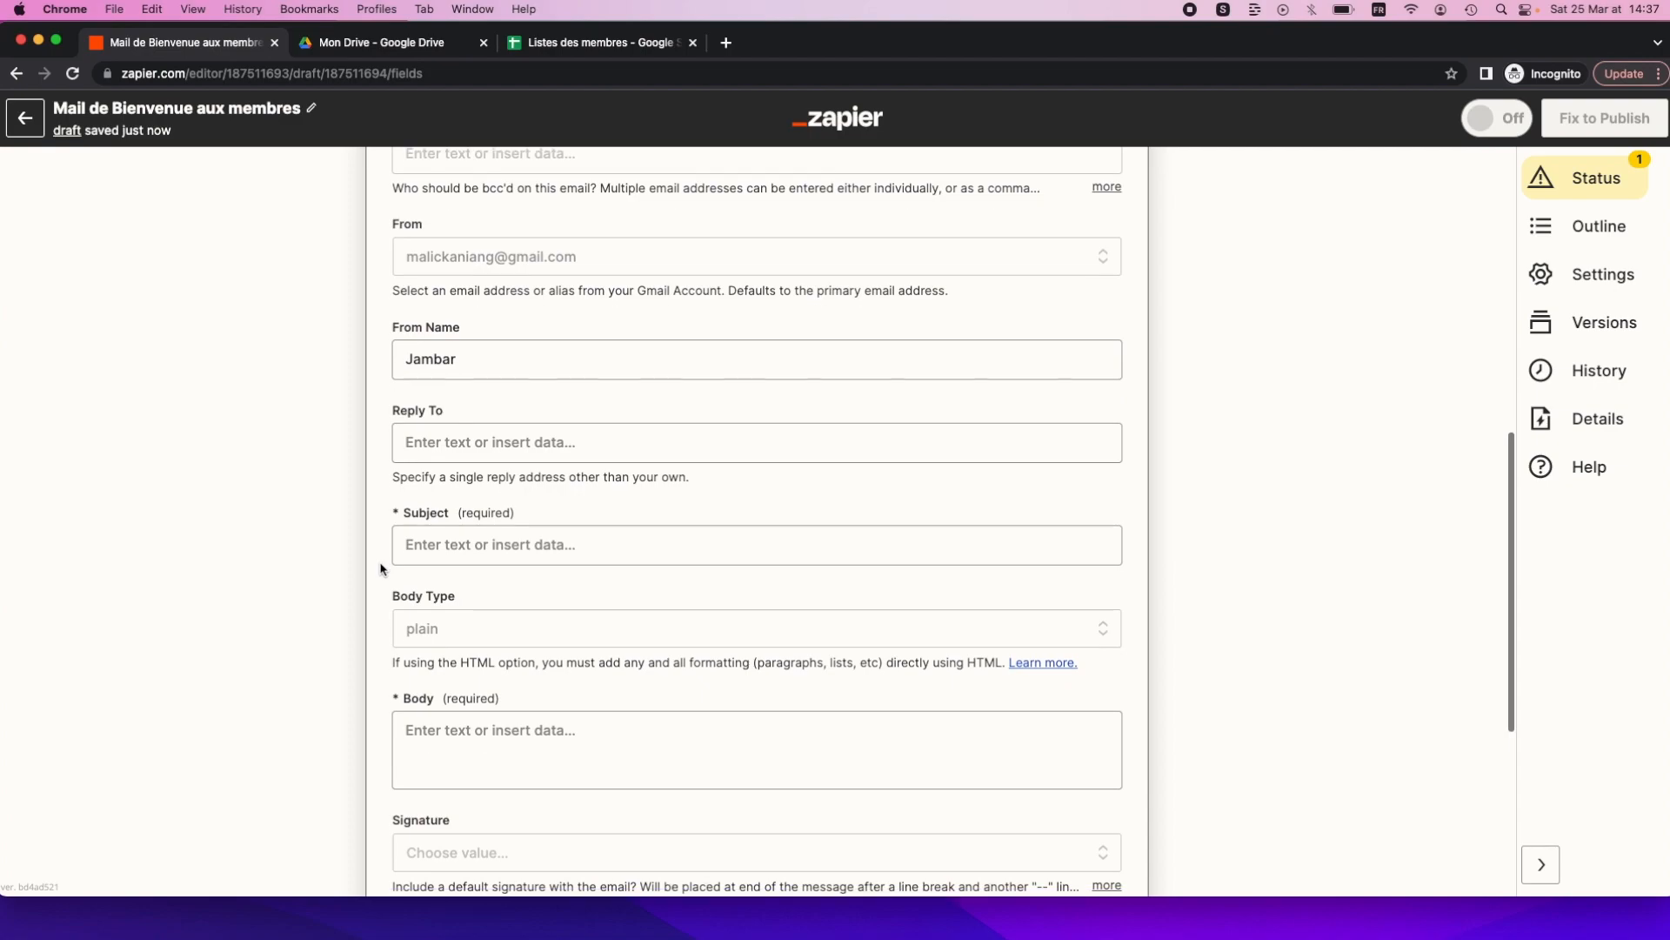
scroll(381, 569, "down", 2)
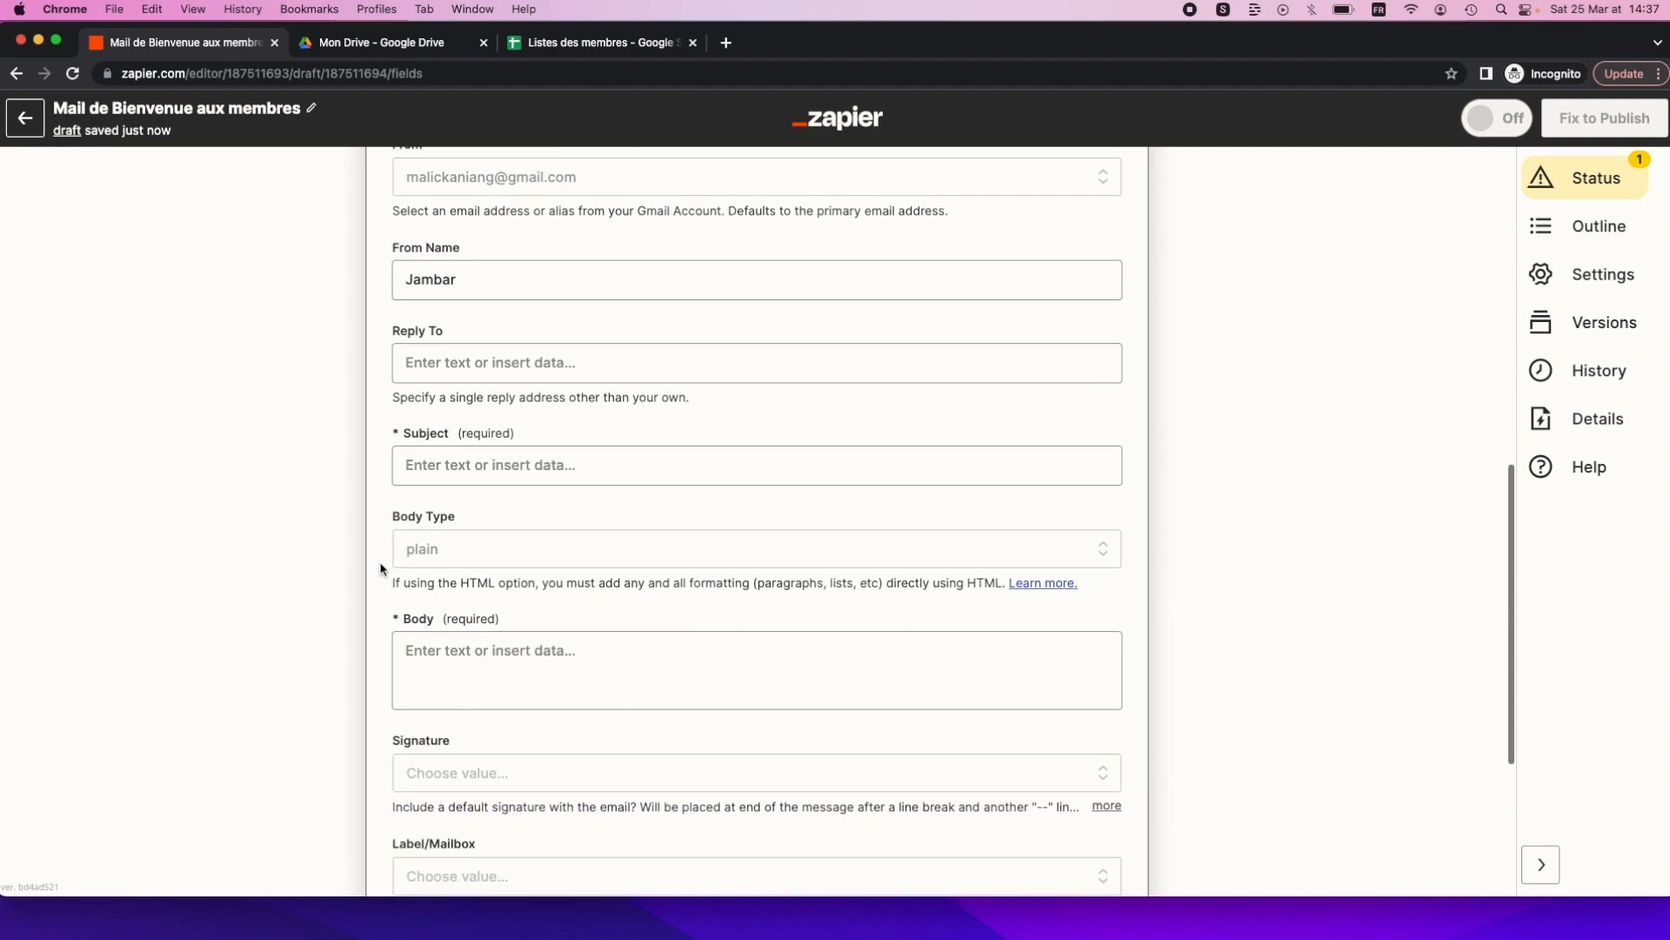
left_click(456, 472)
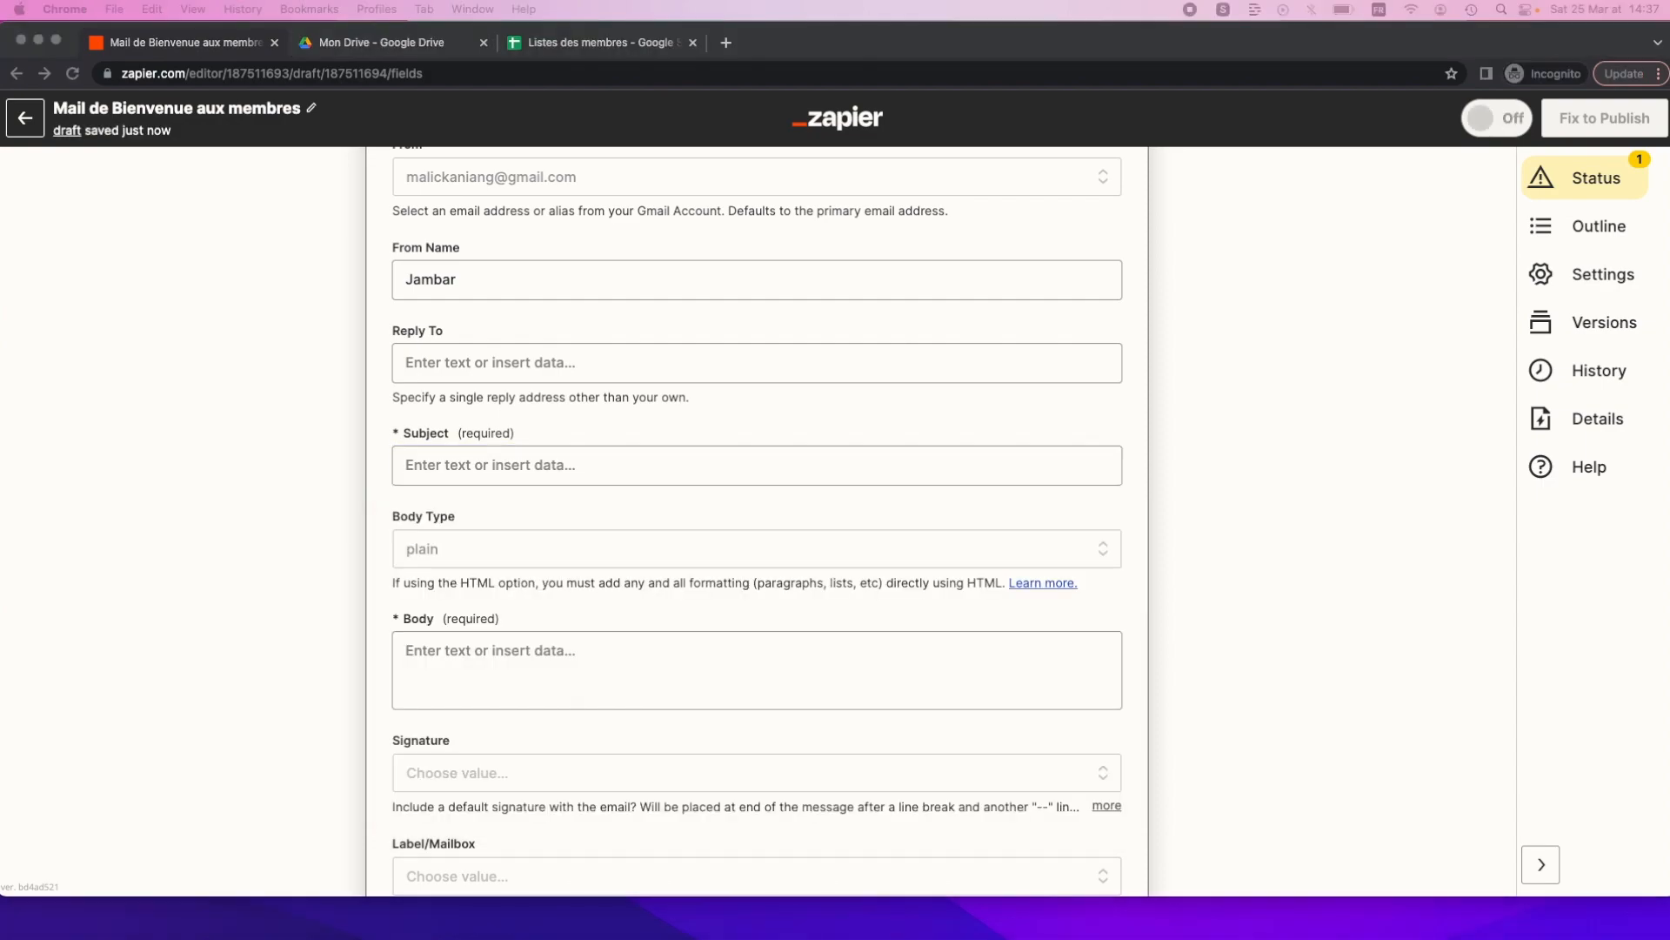
Paste 'Bienvenue dans notre communauté d'apprentissage!' as the email subject.
left_click(446, 477)
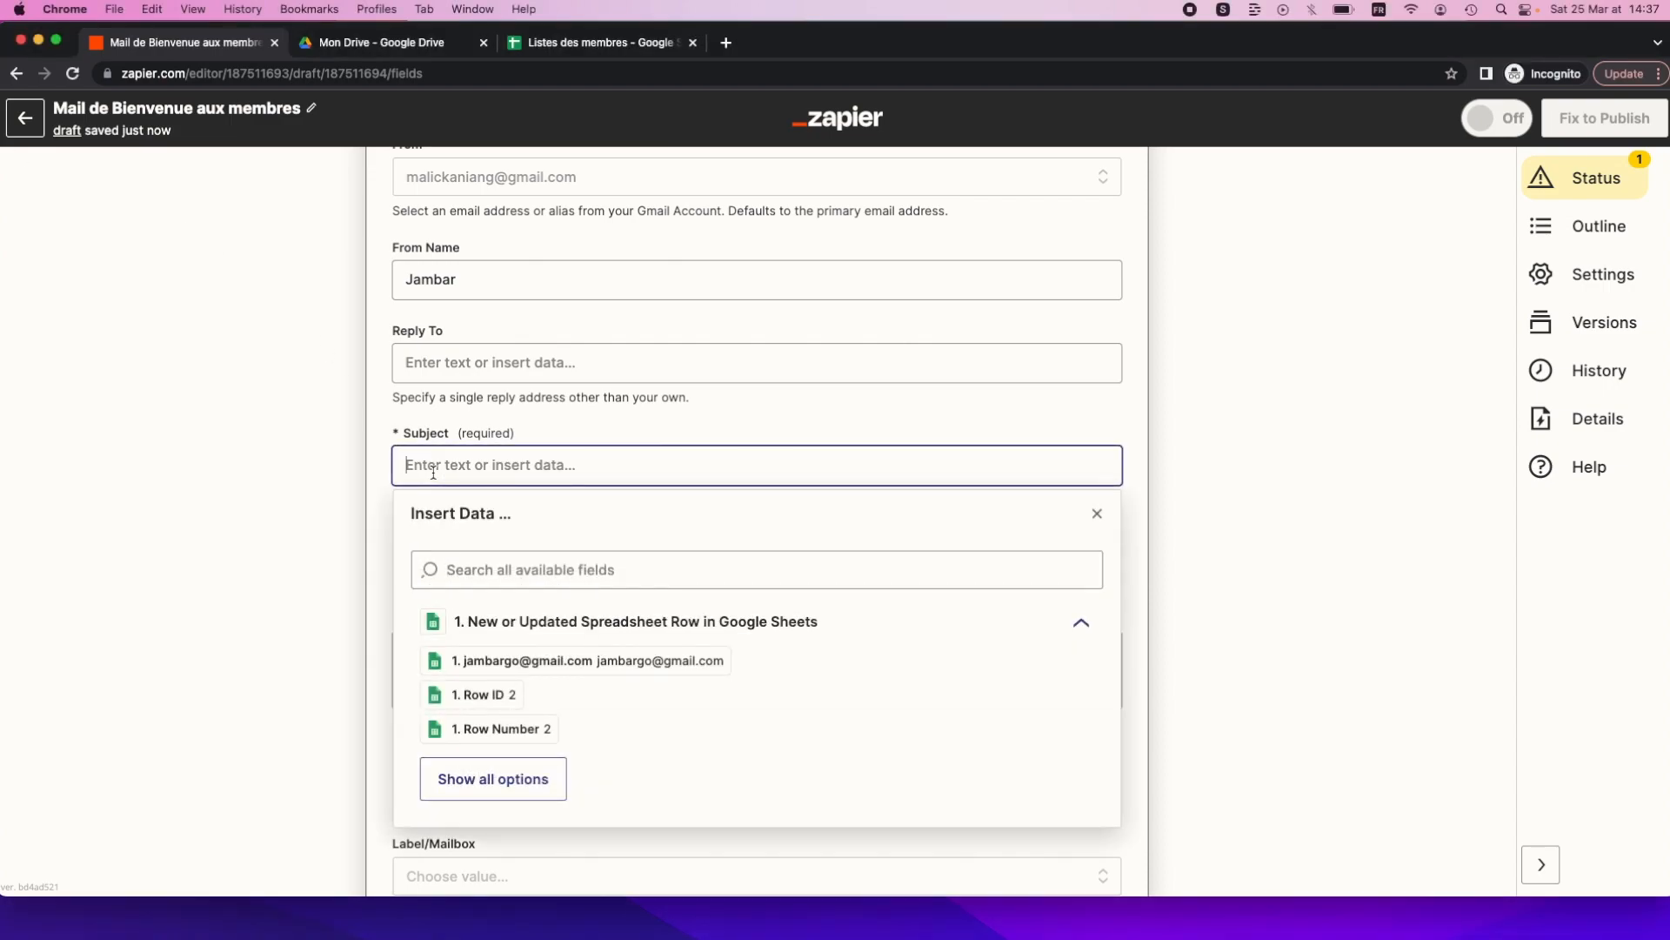
type("Bienvenue dans notre communauté d'apprentissage!")
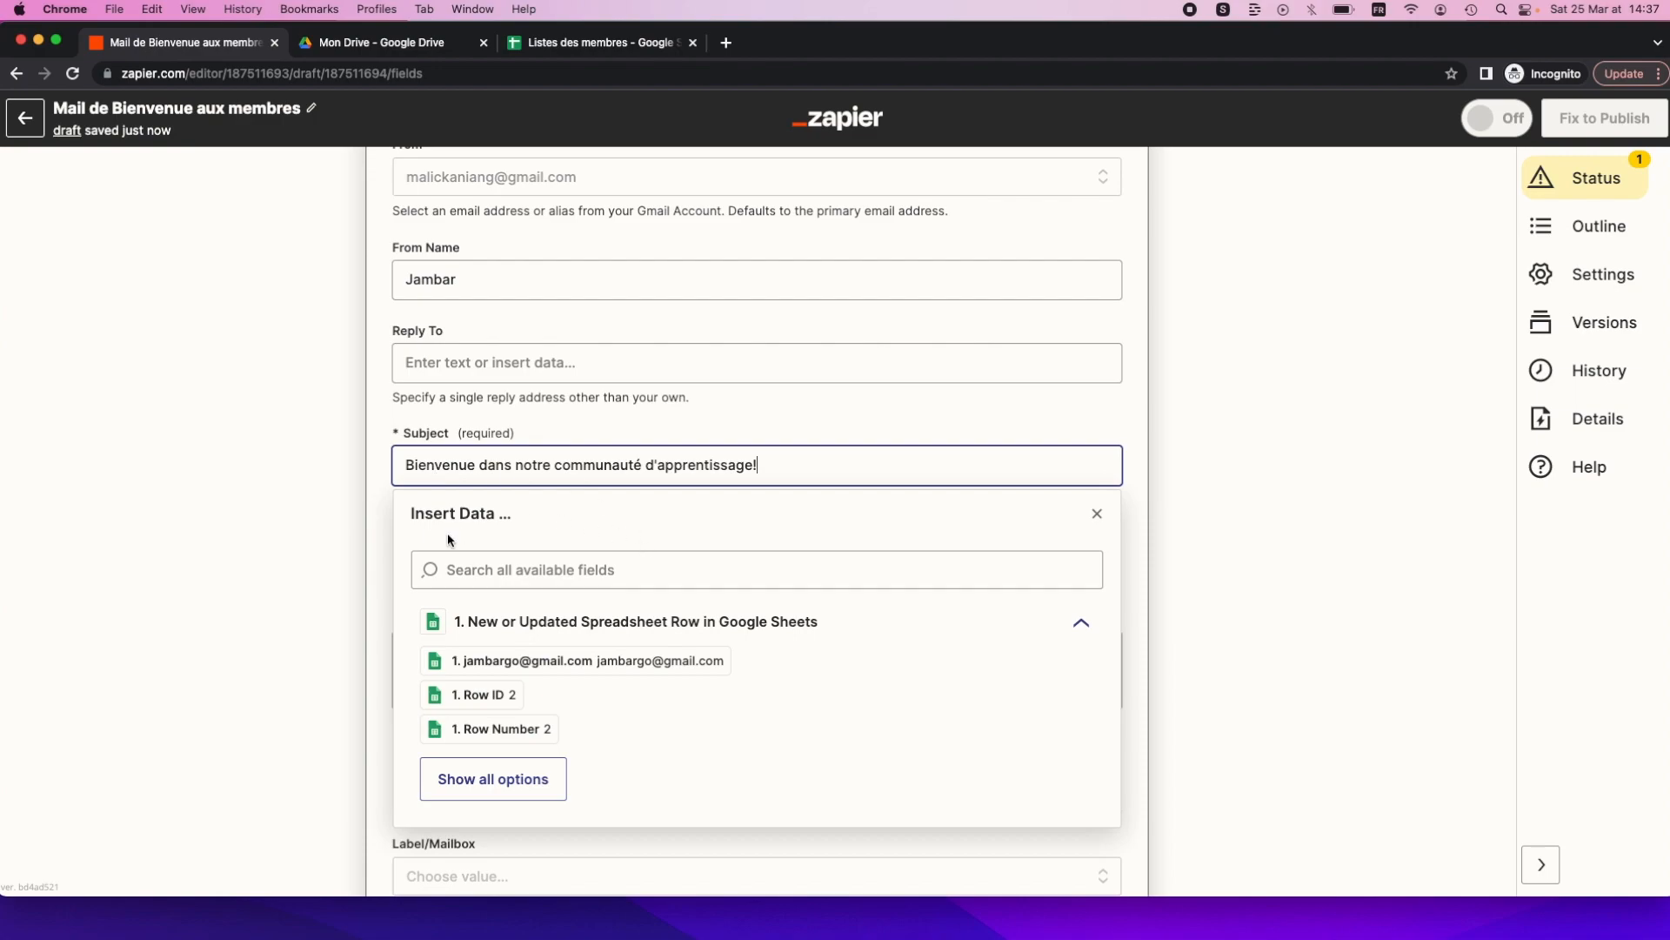
left_click(379, 519)
scroll(410, 579, "down", 1)
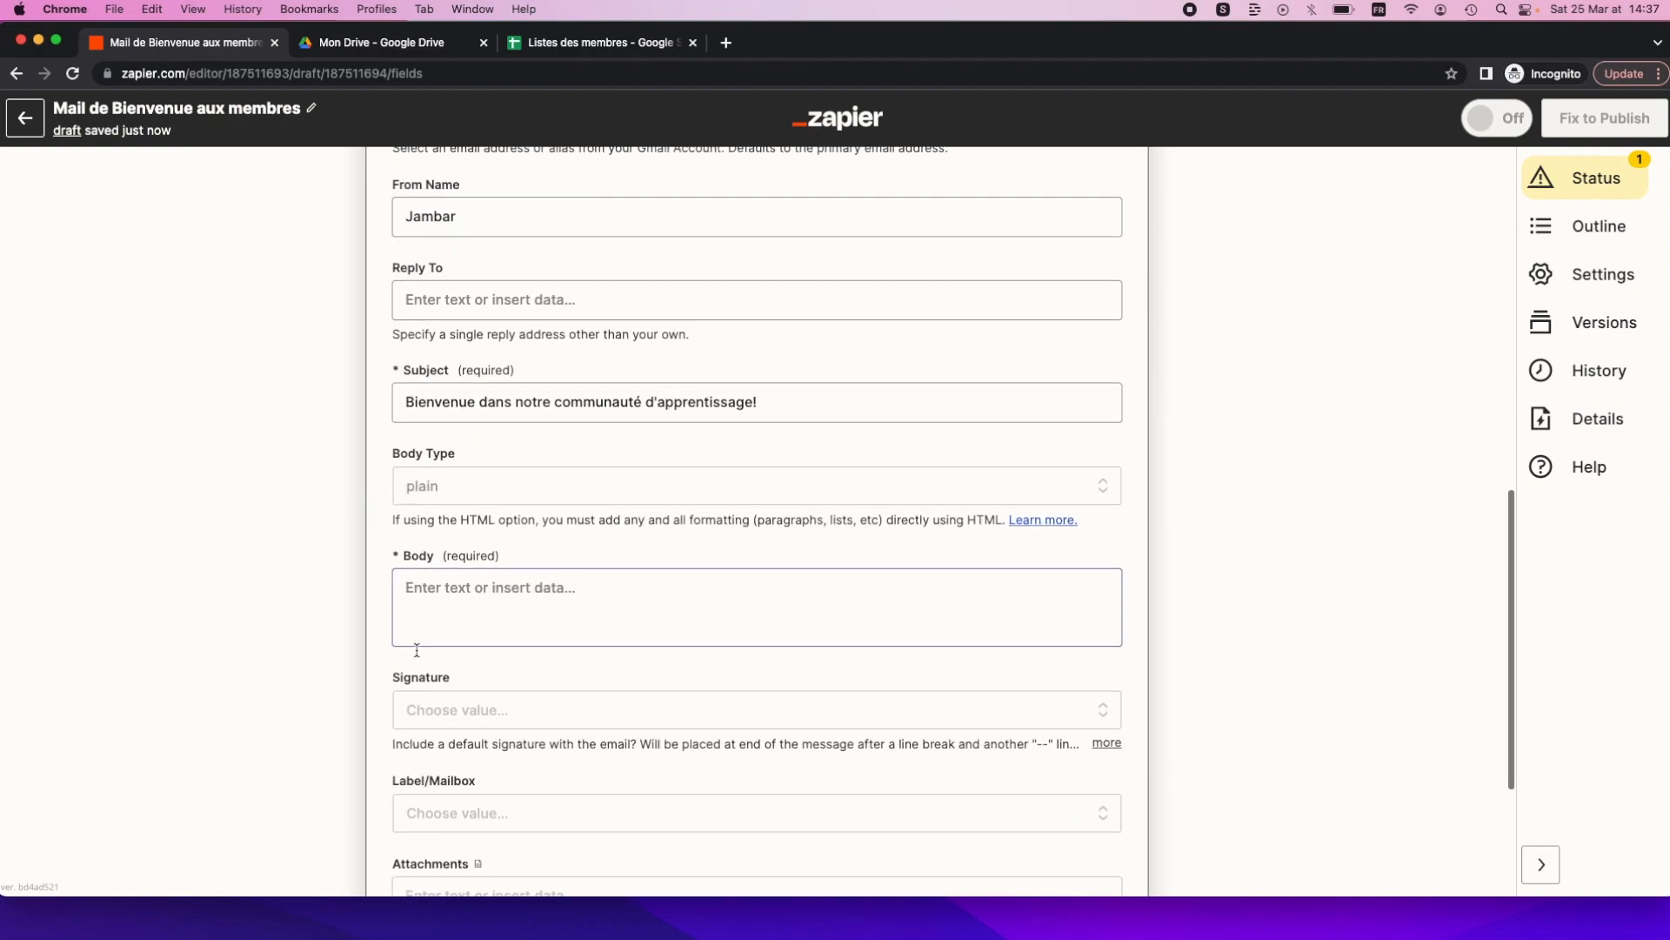
left_click(435, 613)
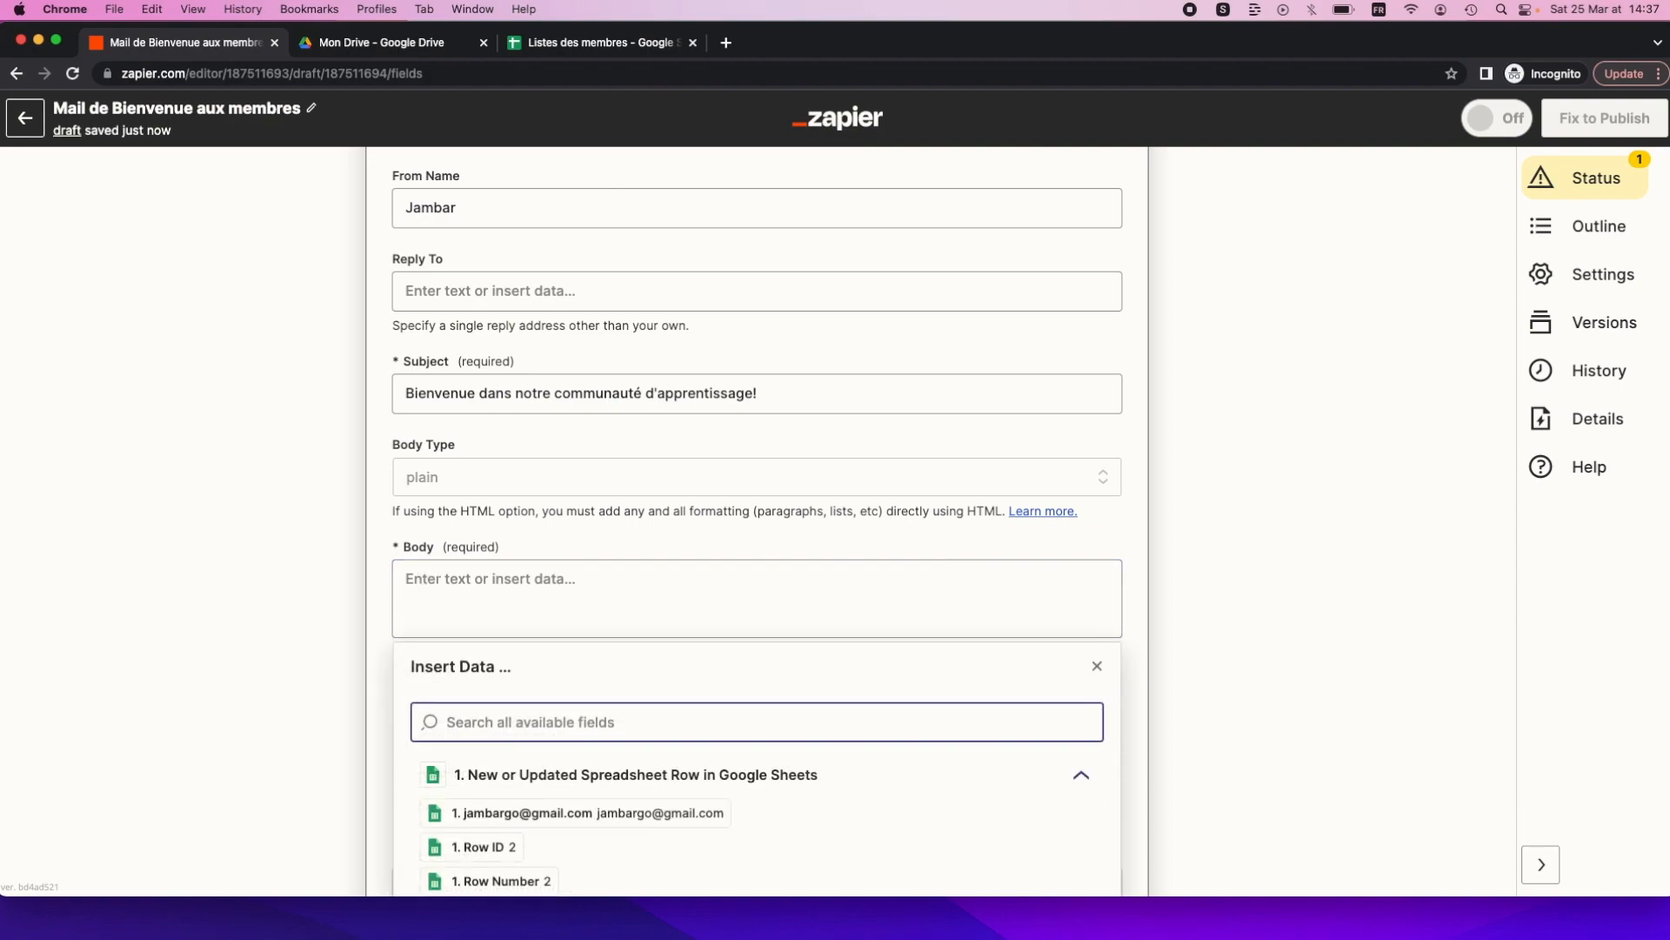
key("super+Tab")
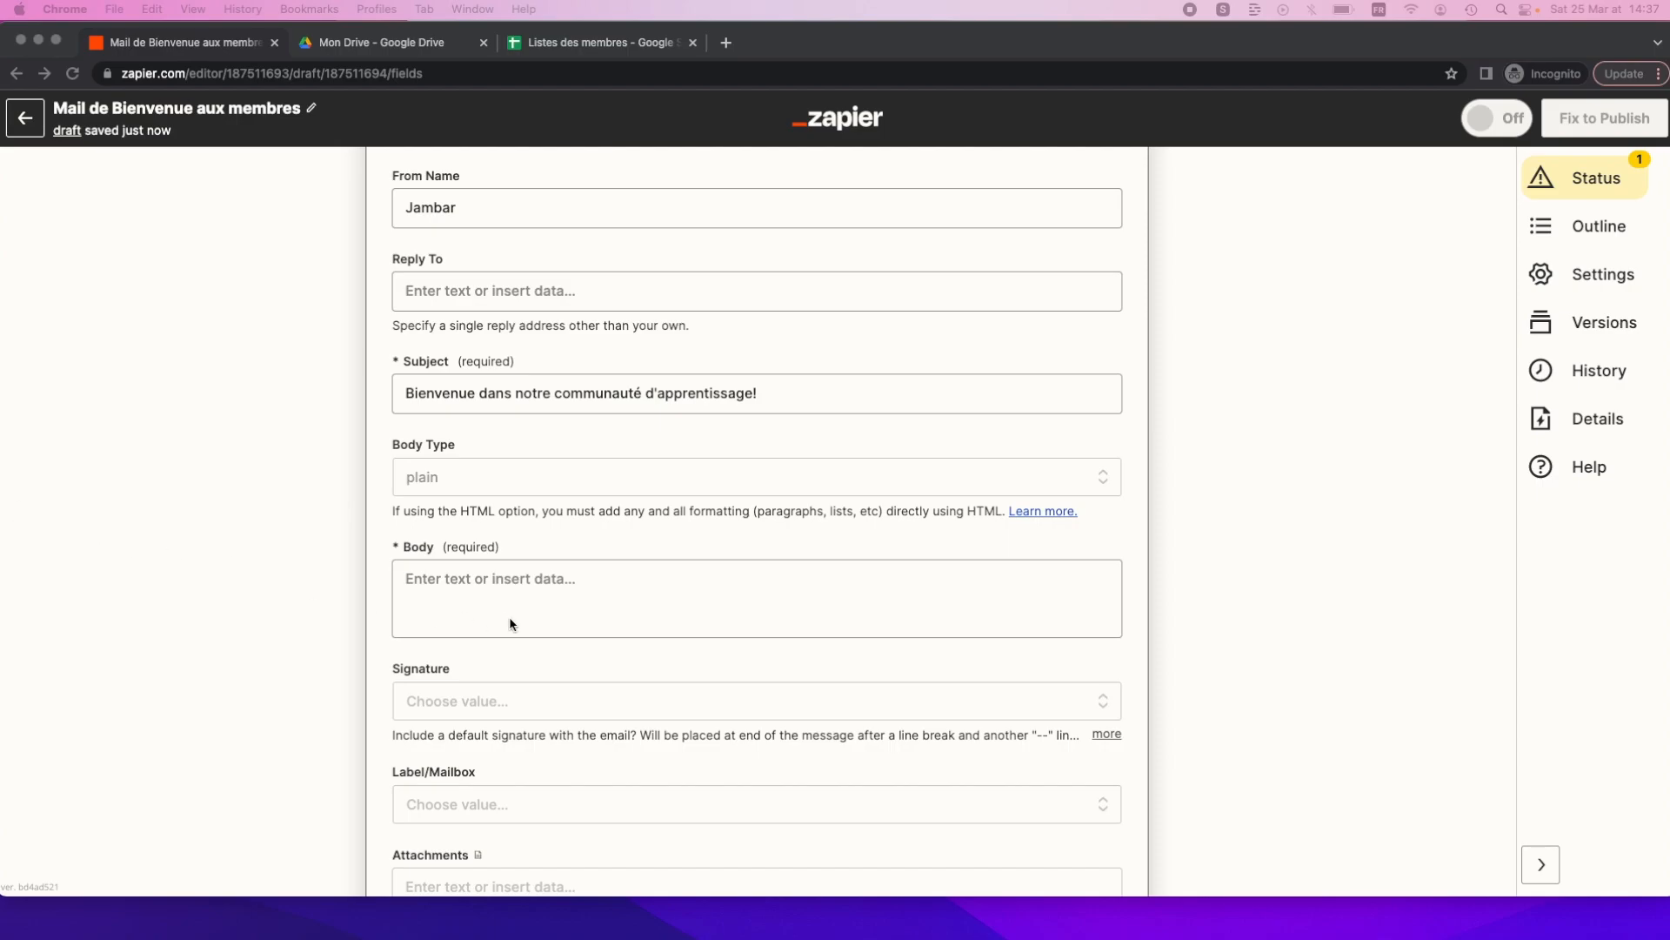
Paste the multi-paragraph French welcome message, signed by the learning-community team, into the email Body.
left_click(472, 594)
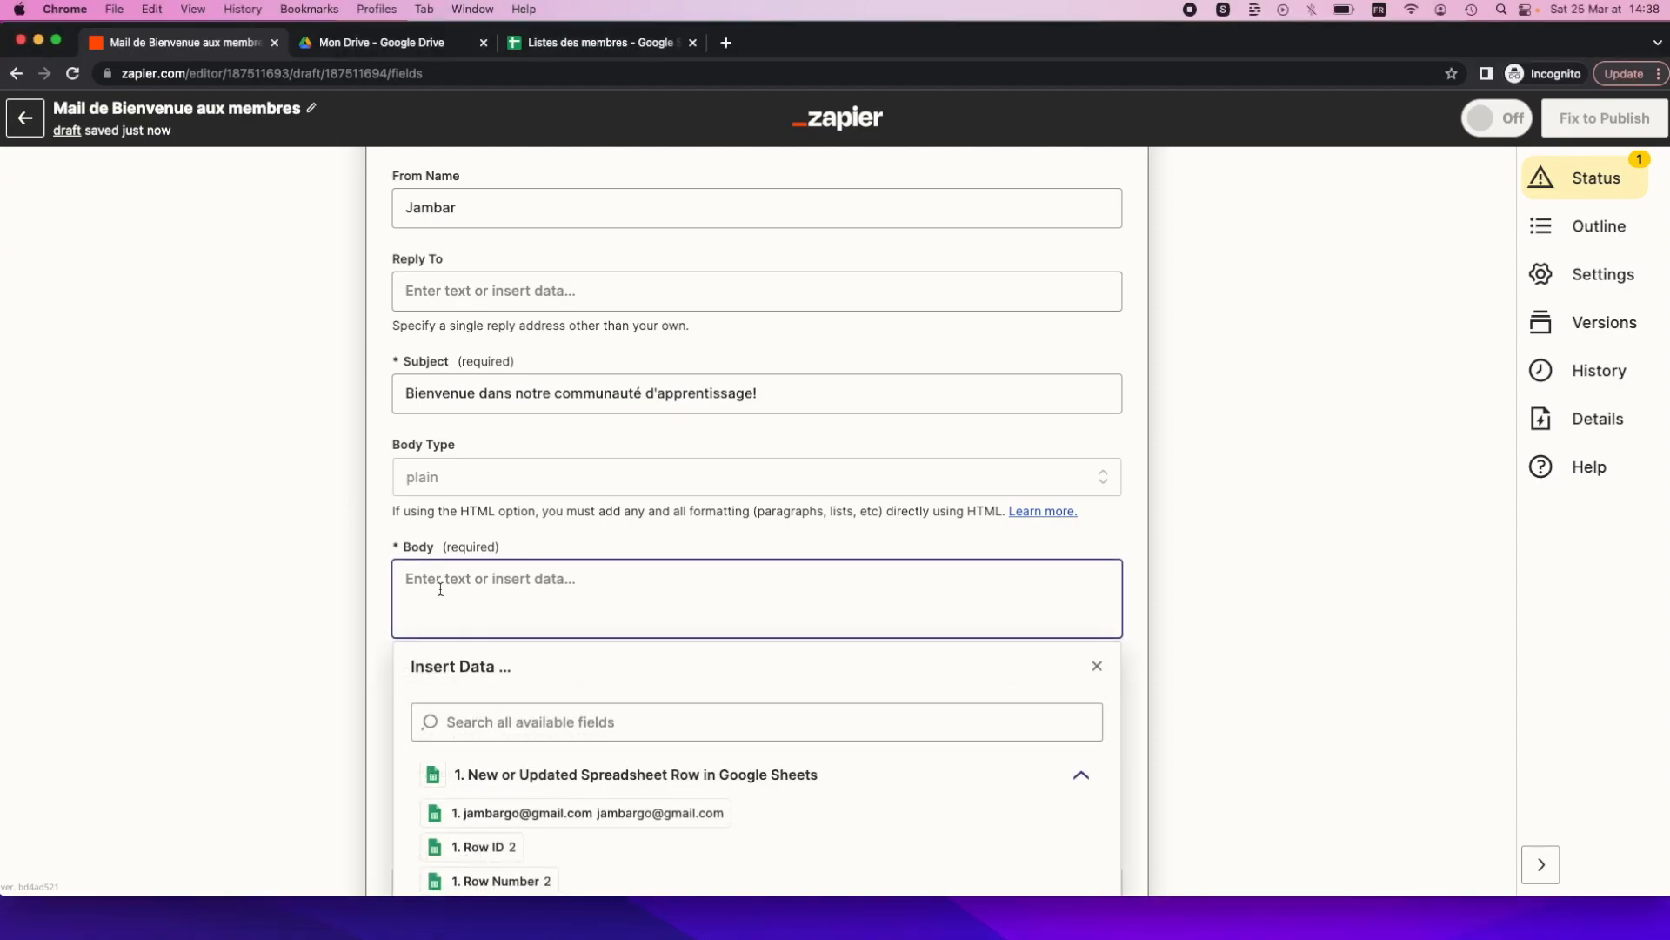
key("super+v")
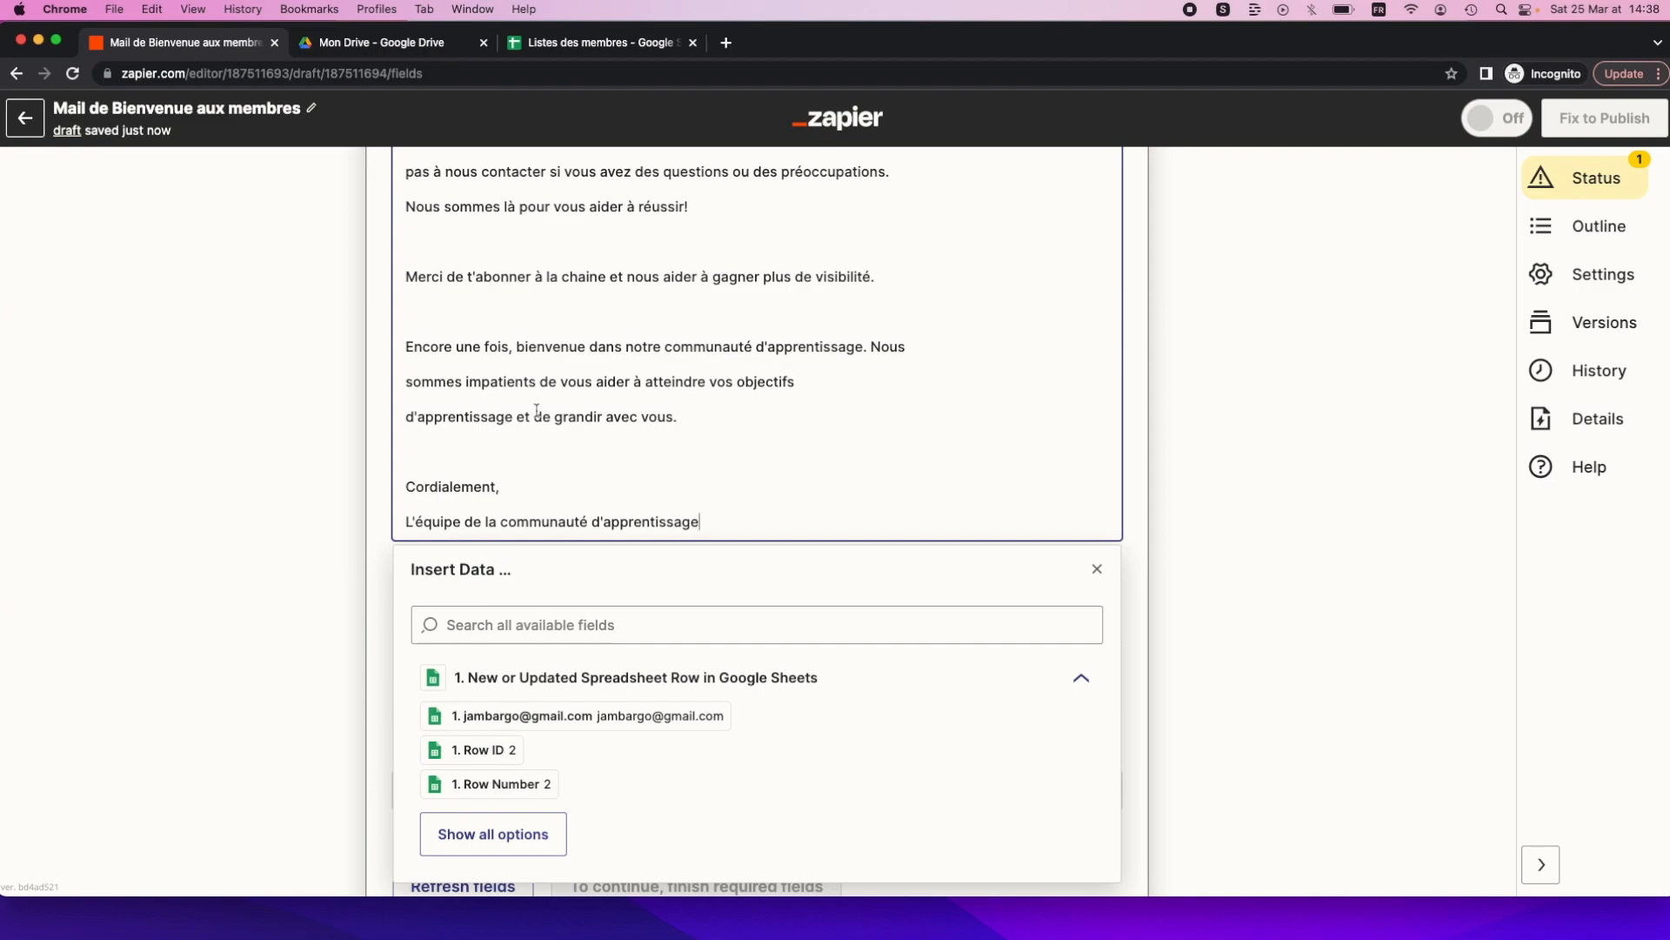
scroll(536, 410, "up", 5)
scroll(537, 411, "up", 3)
left_click(446, 326)
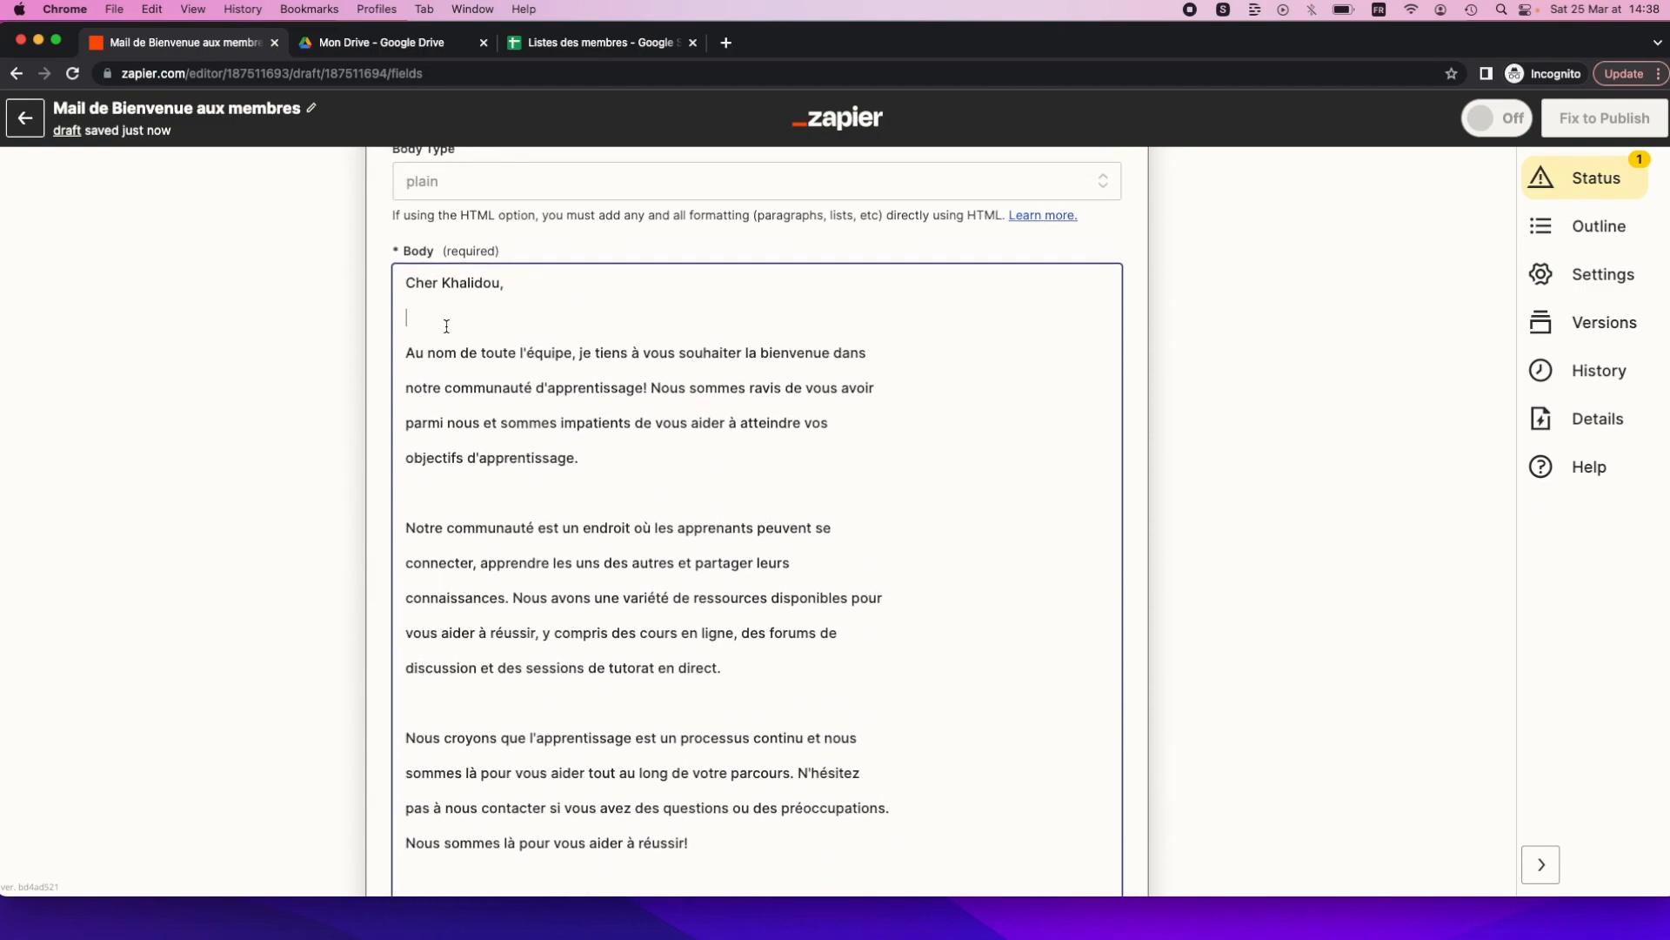
scroll(450, 424, "down", 3)
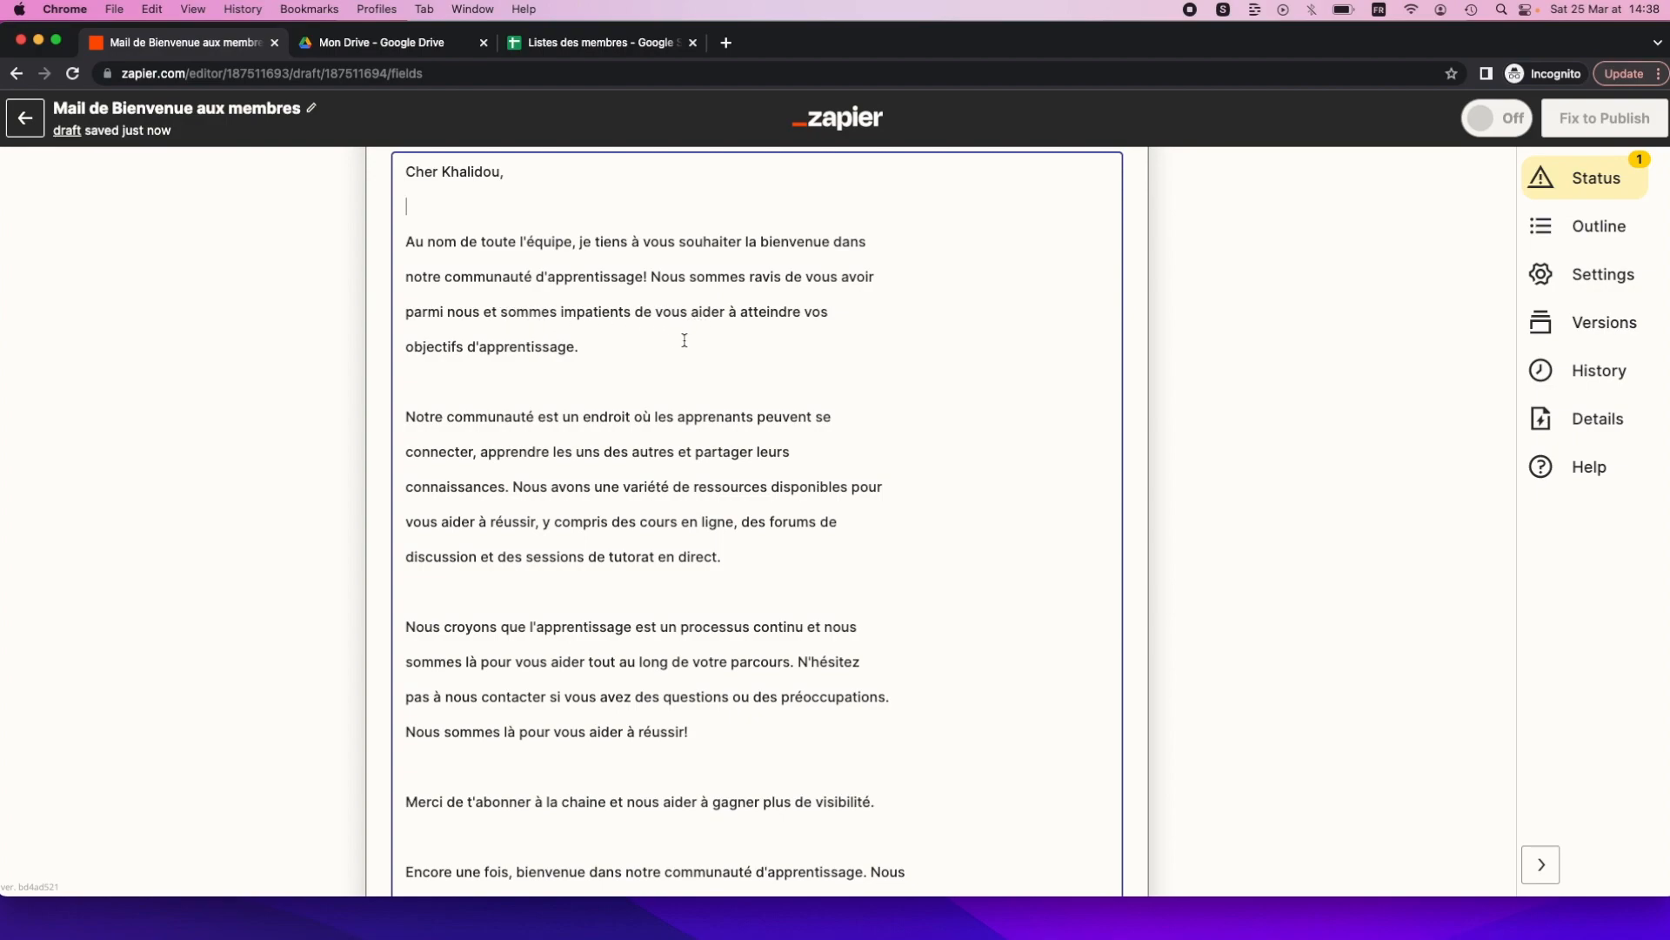
scroll(557, 498, "down", 5)
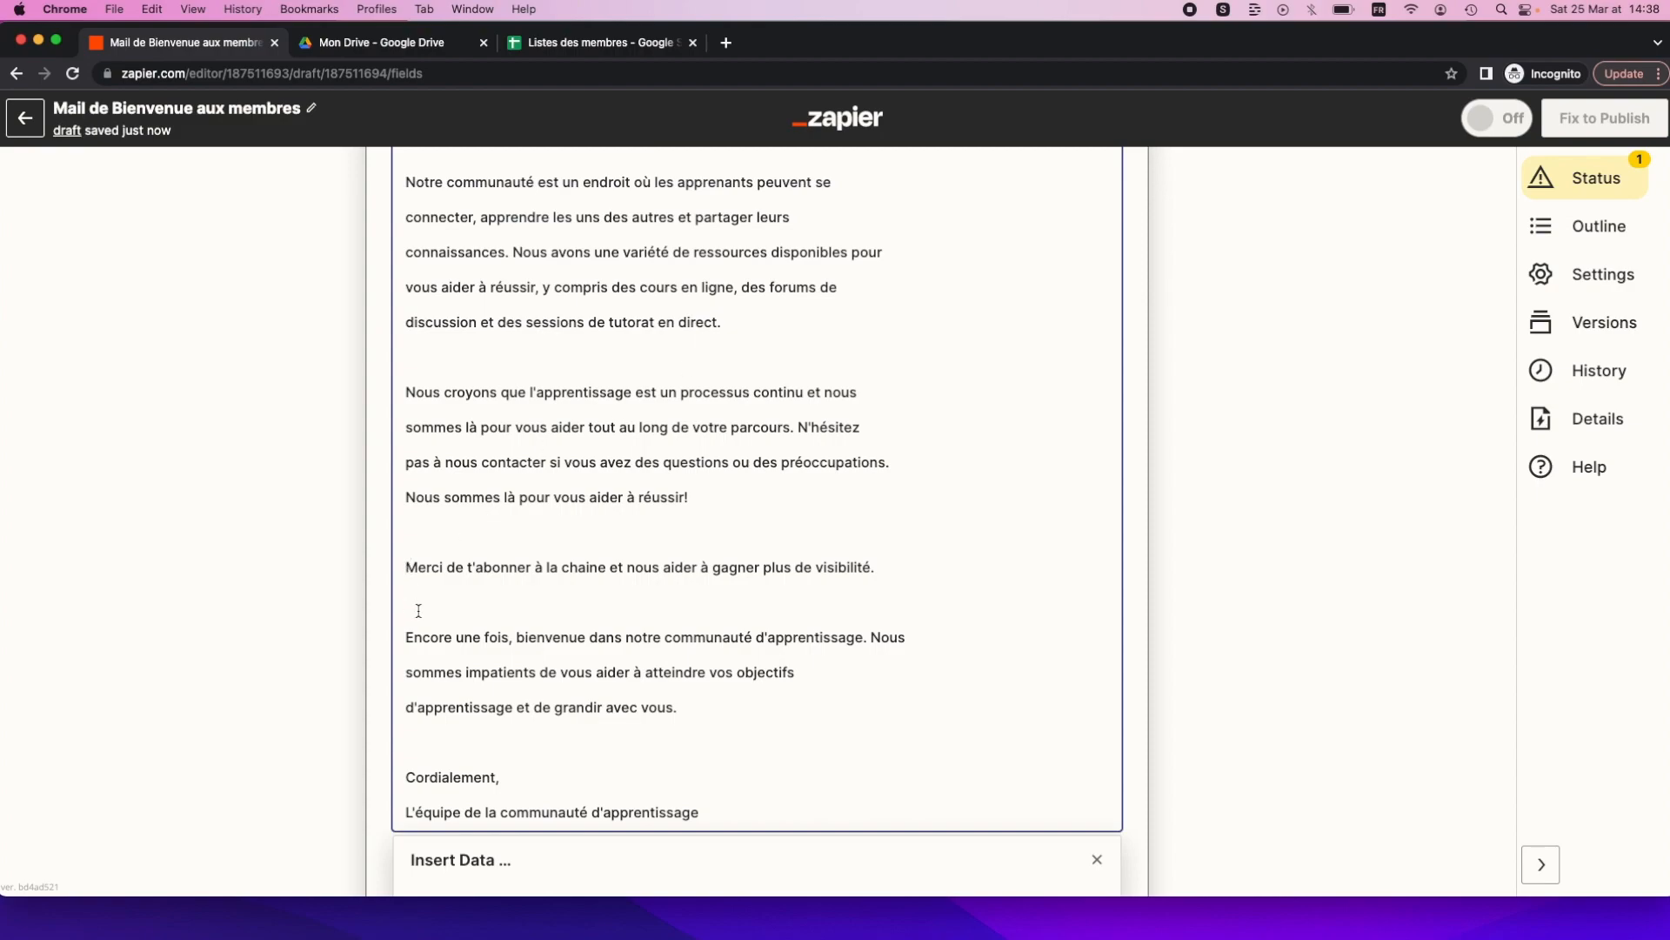
left_click(501, 569)
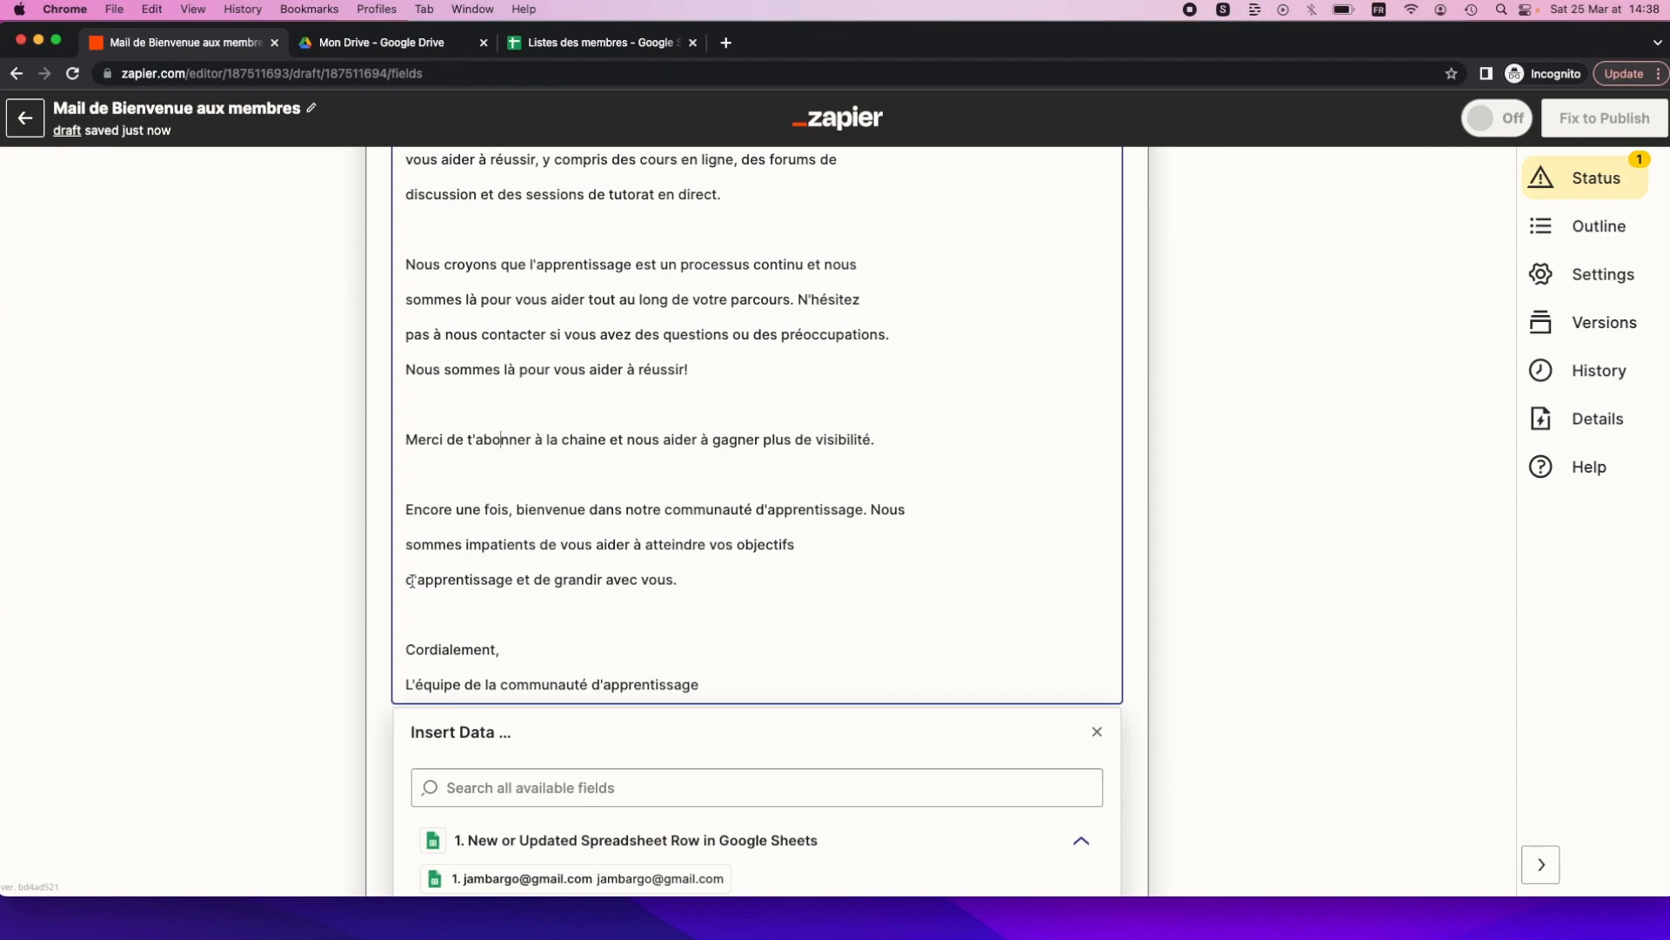
scroll(488, 655, "down", 3)
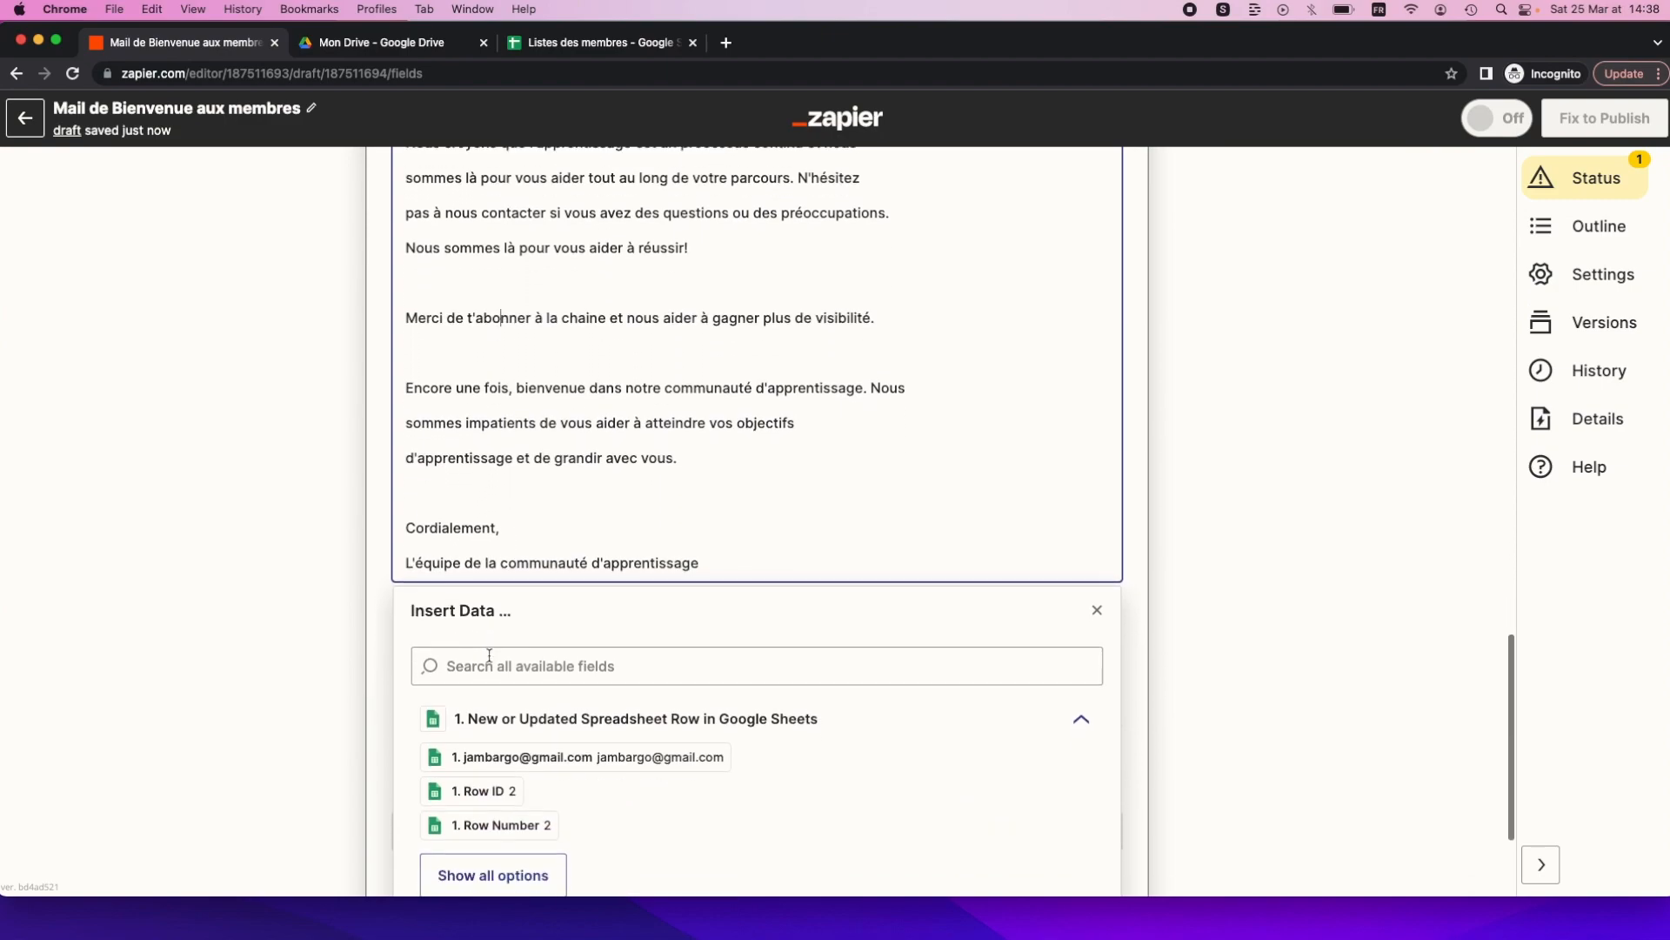
left_click(383, 546)
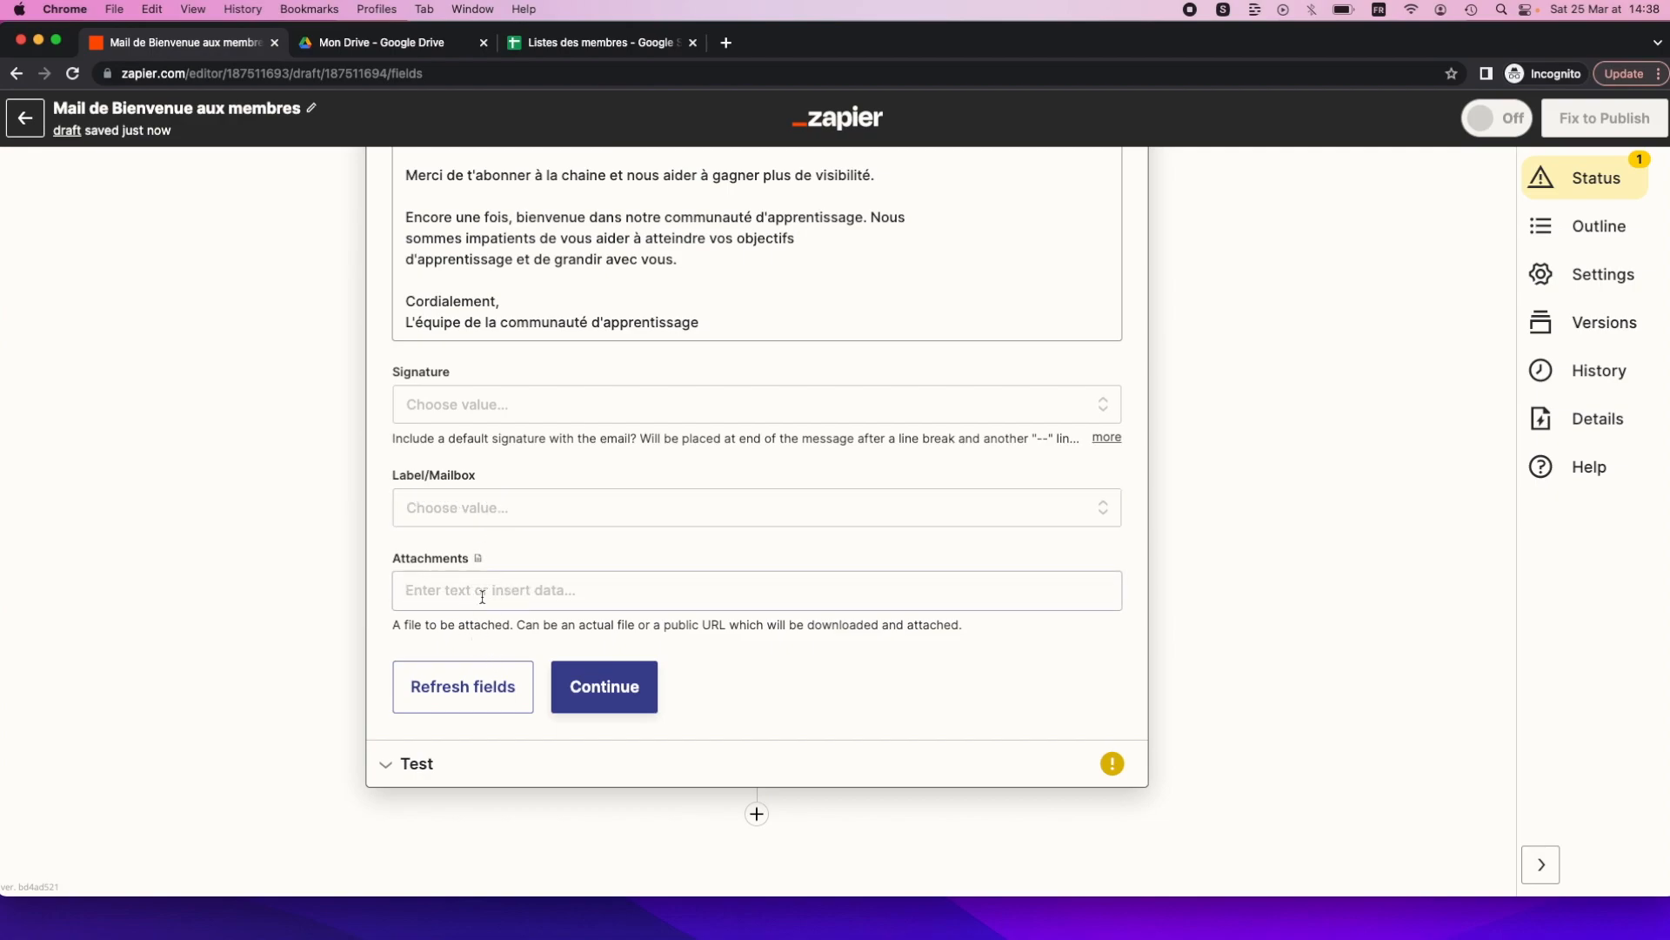
Refresh the Gmail action's fields and move on to its test preview.
left_click(493, 686)
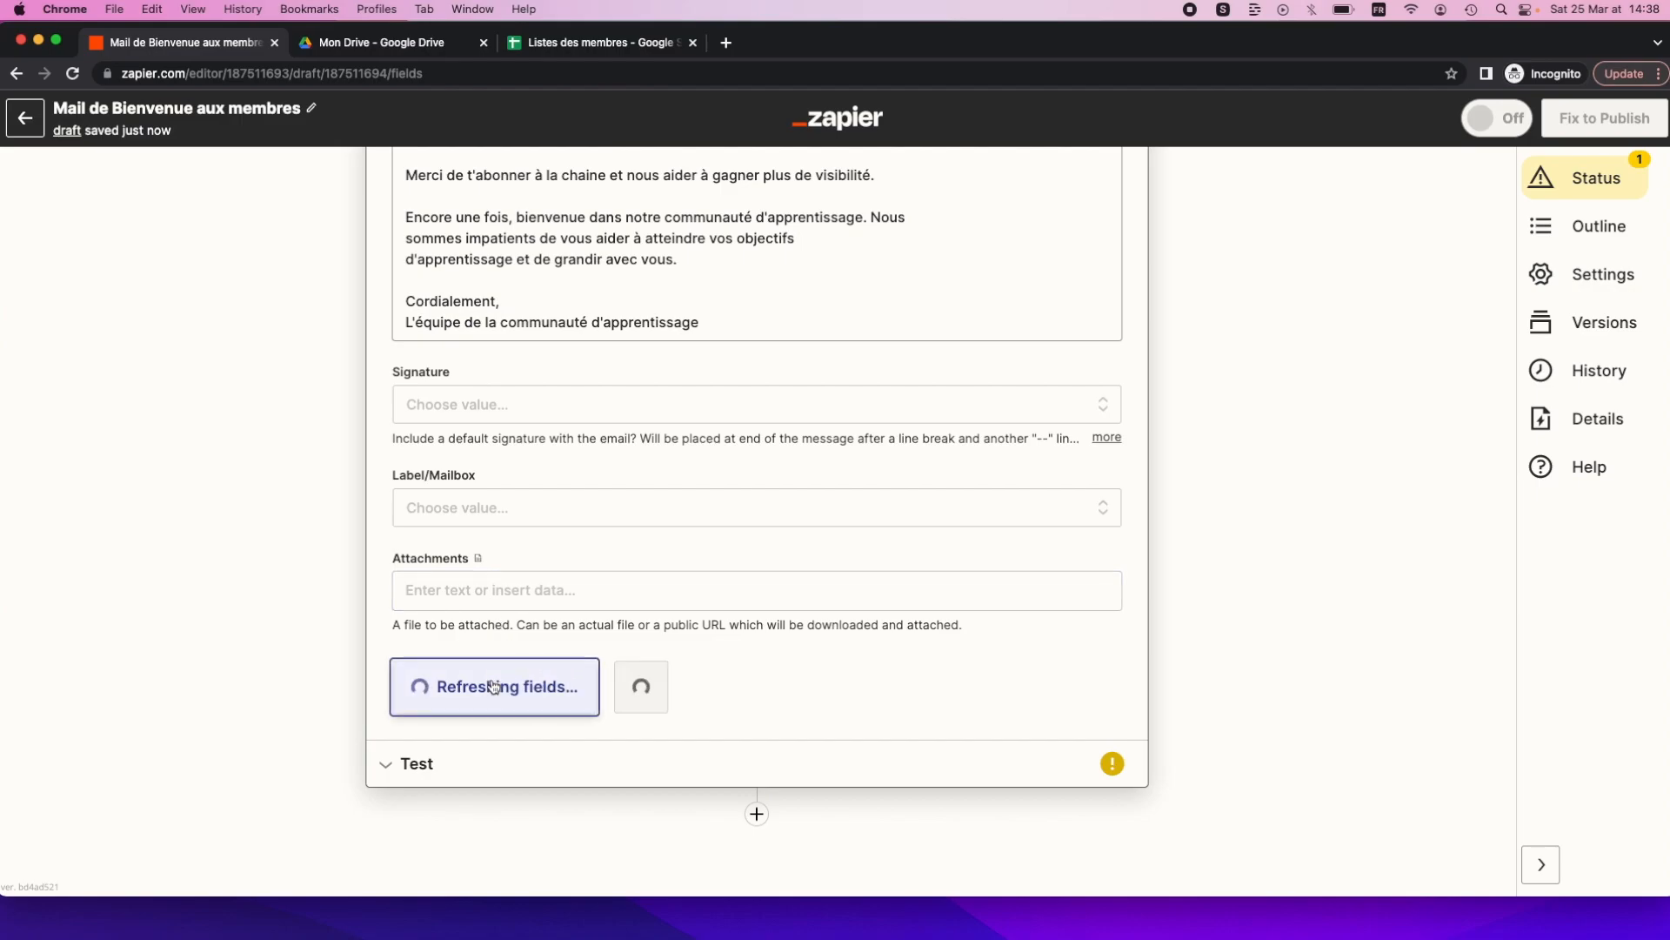
left_click(575, 691)
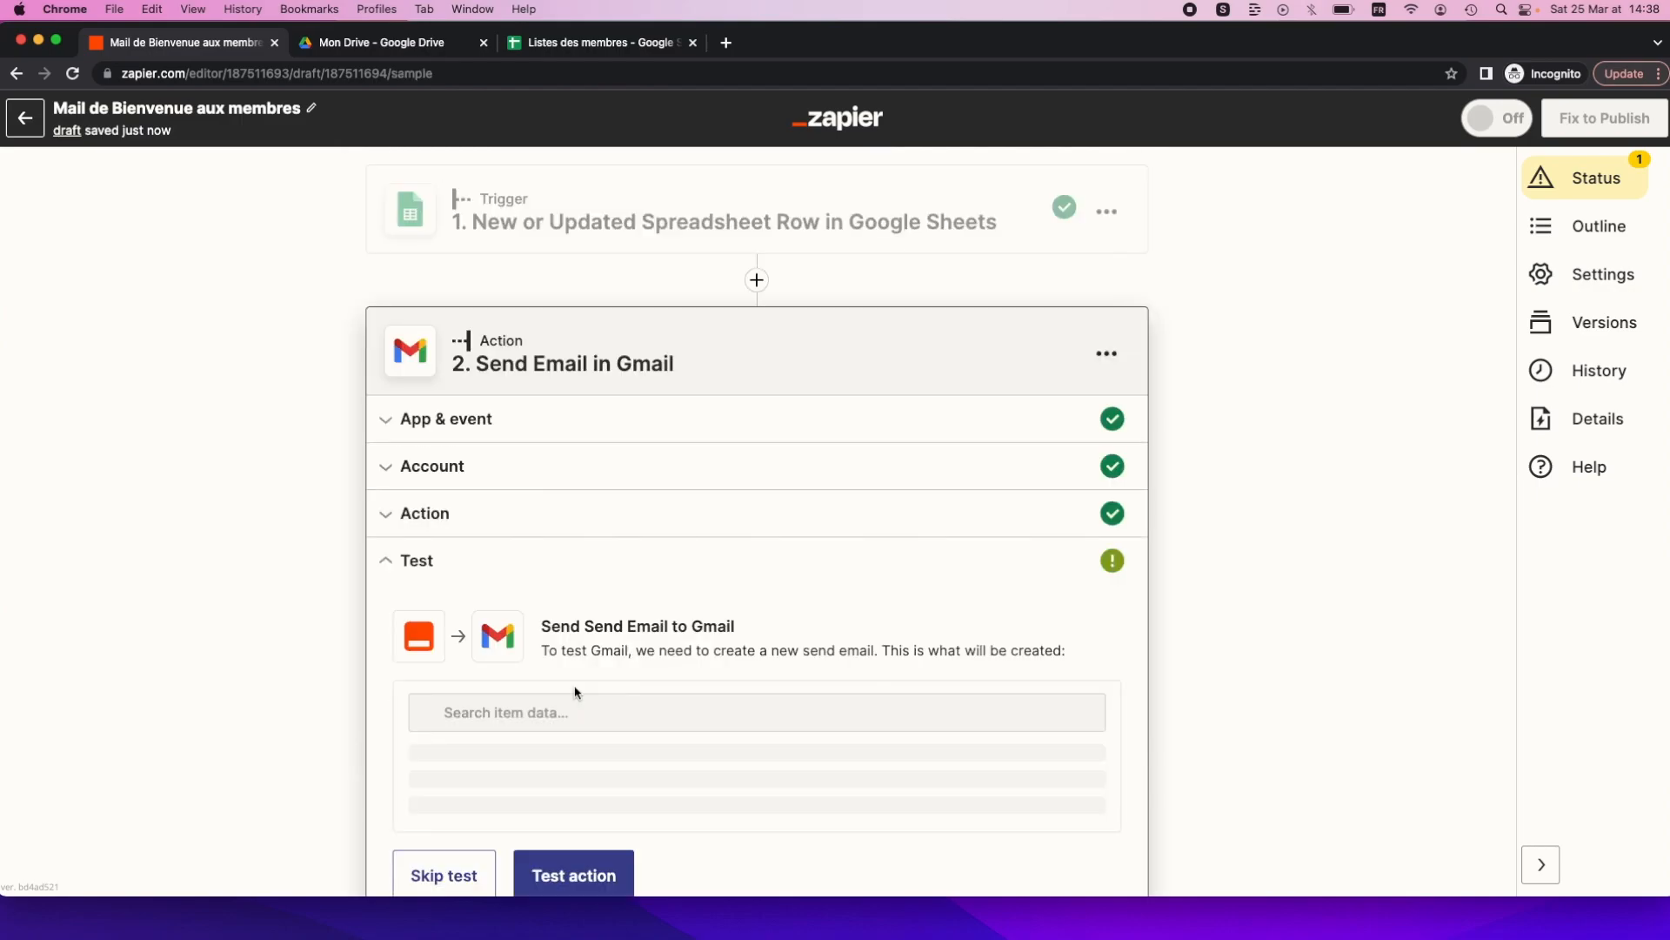
scroll(543, 682, "down", 5)
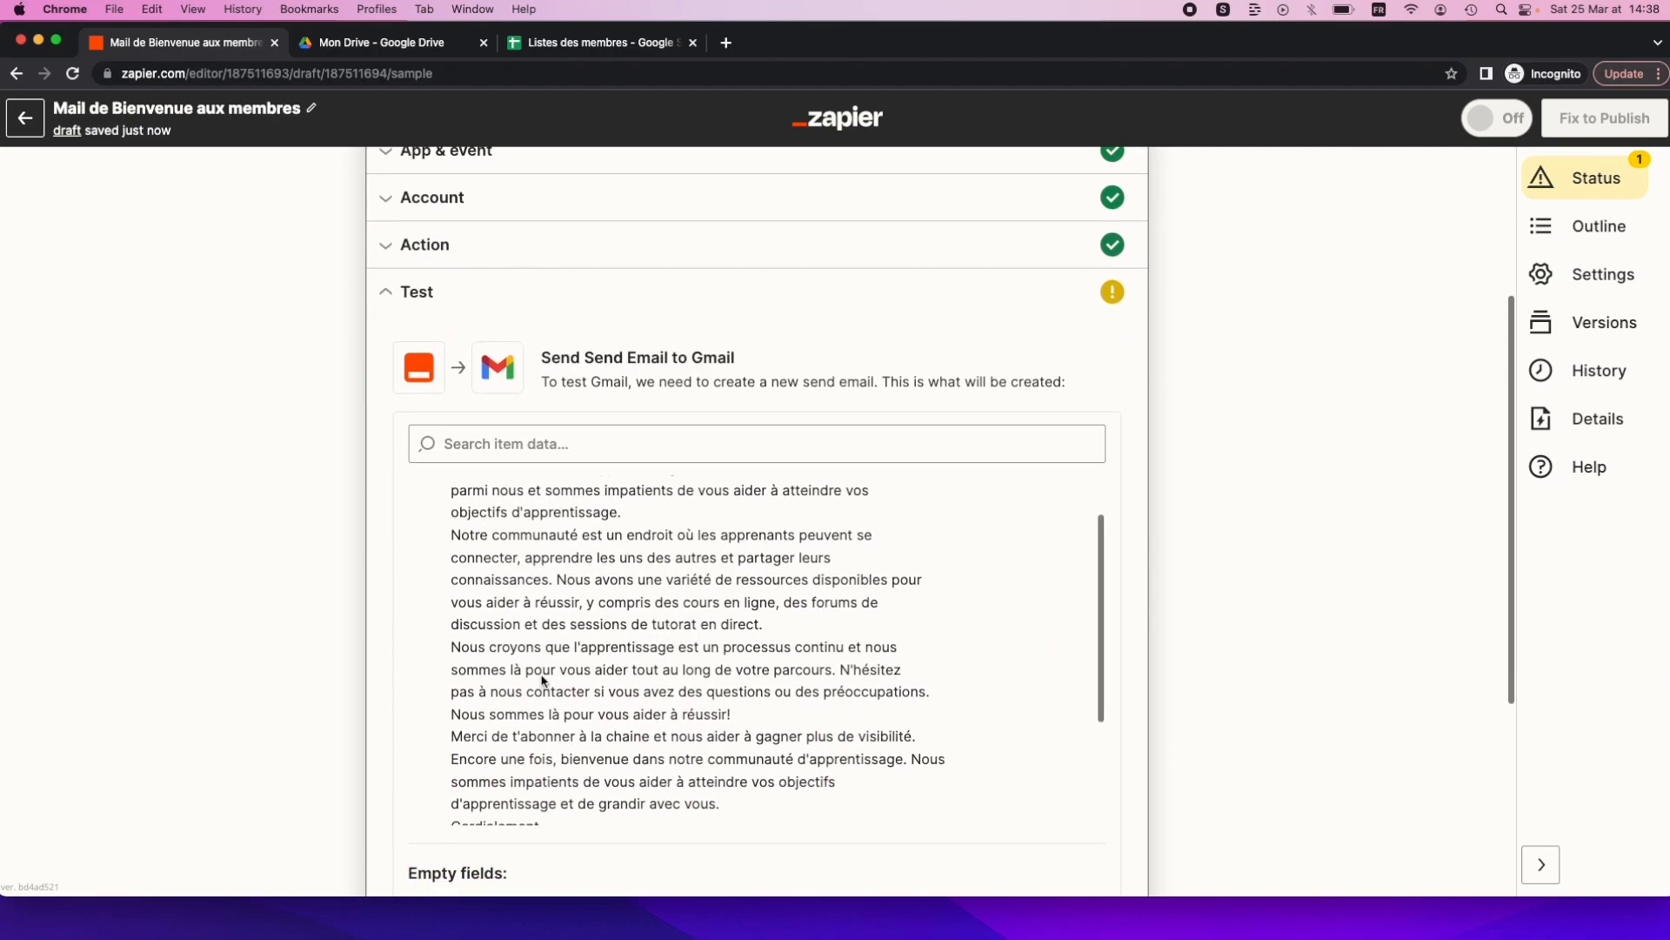
scroll(459, 507, "up", 5)
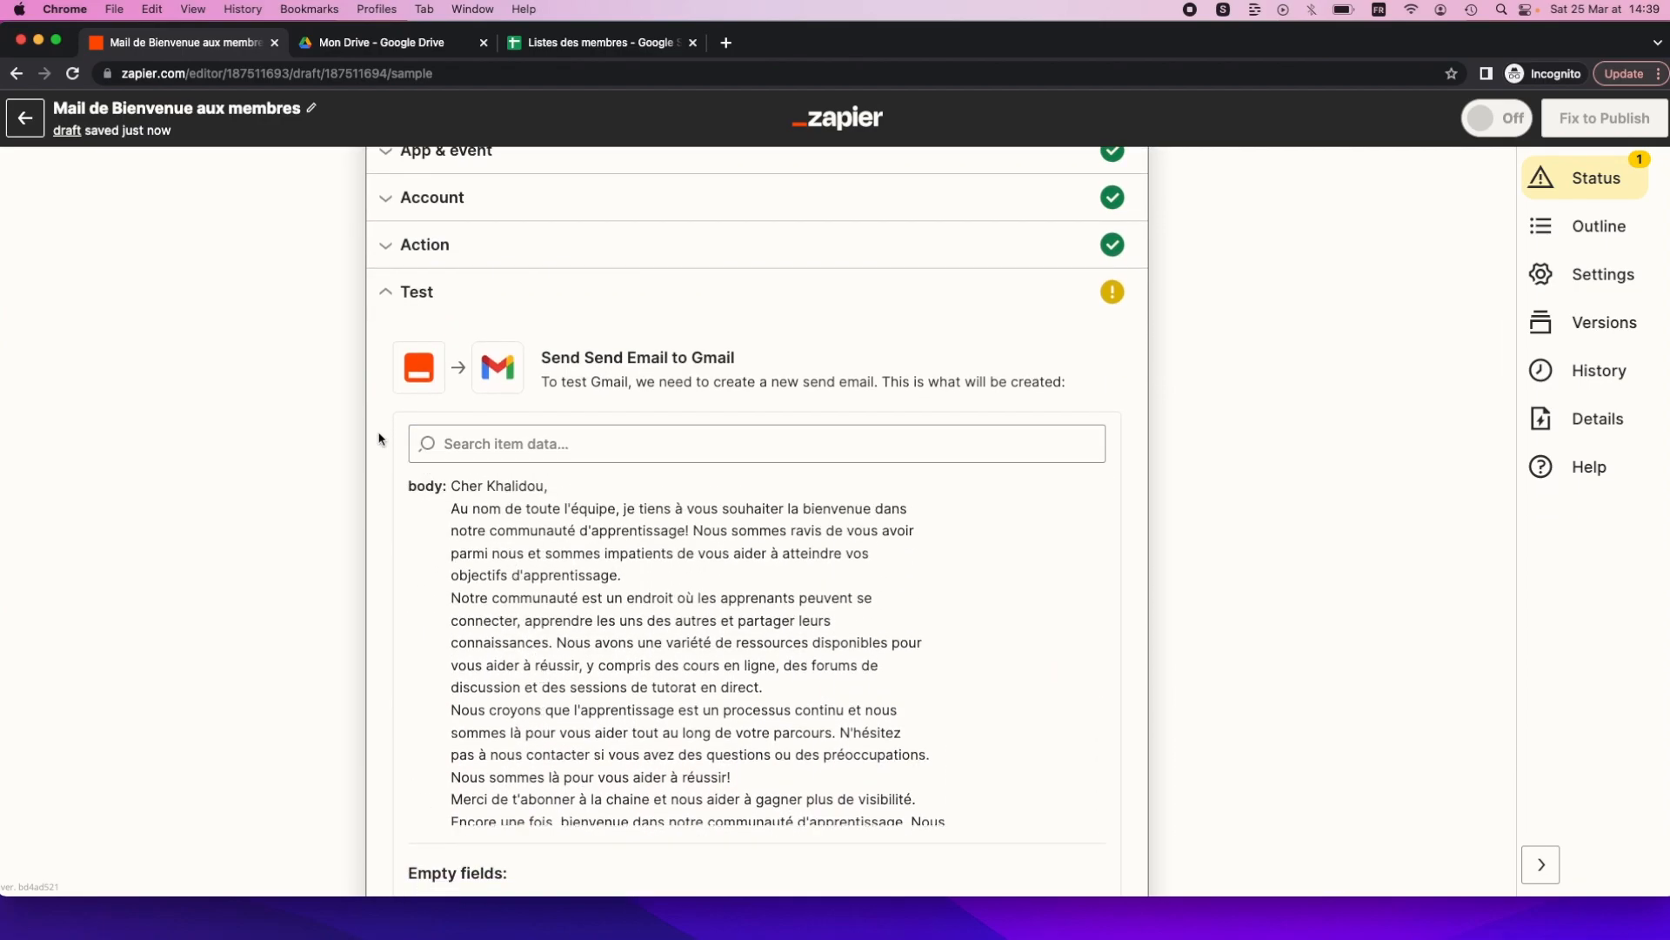
scroll(383, 439, "down", 5)
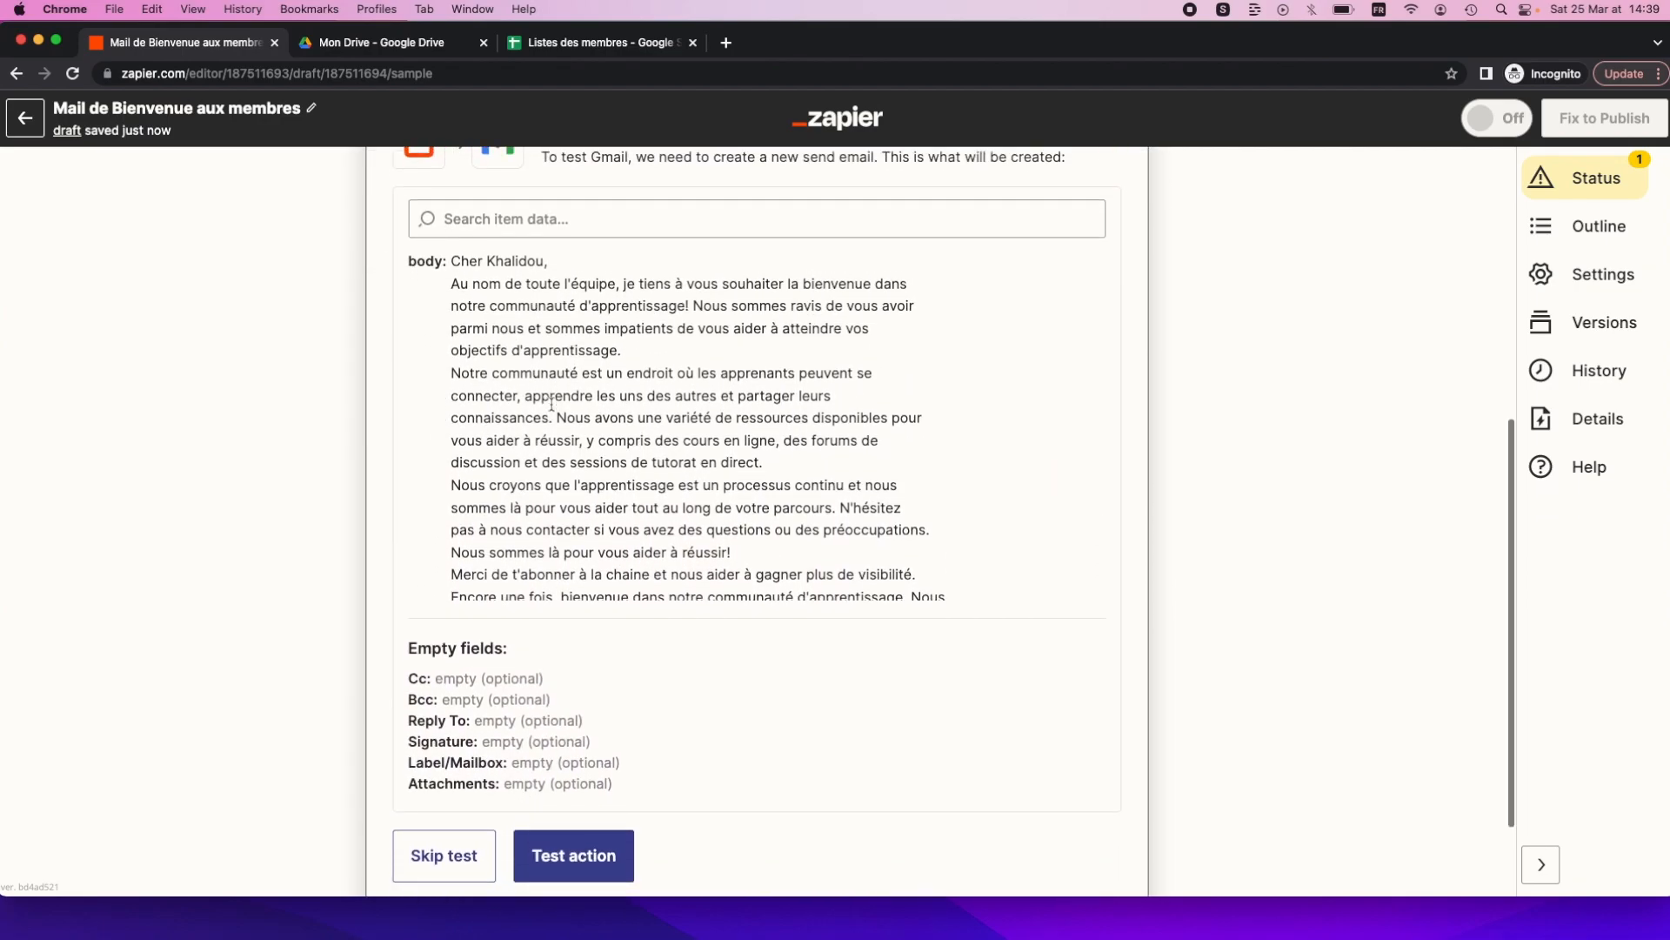
scroll(552, 487, "down", 3)
scroll(553, 489, "down", 4)
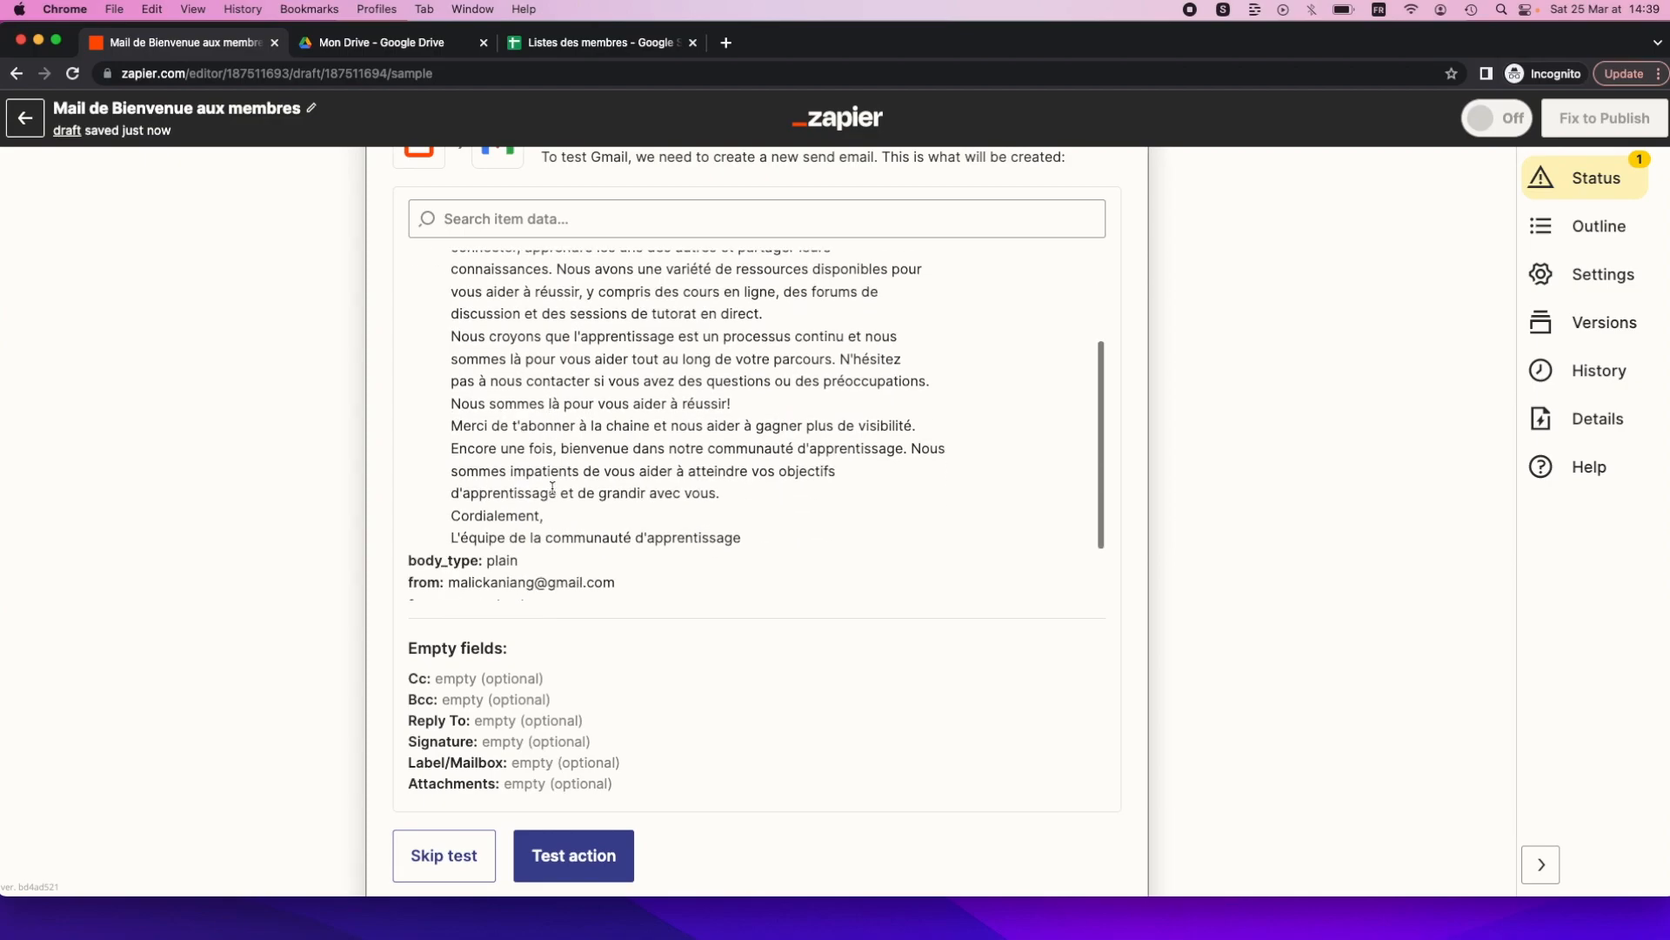
scroll(552, 494, "up", 8)
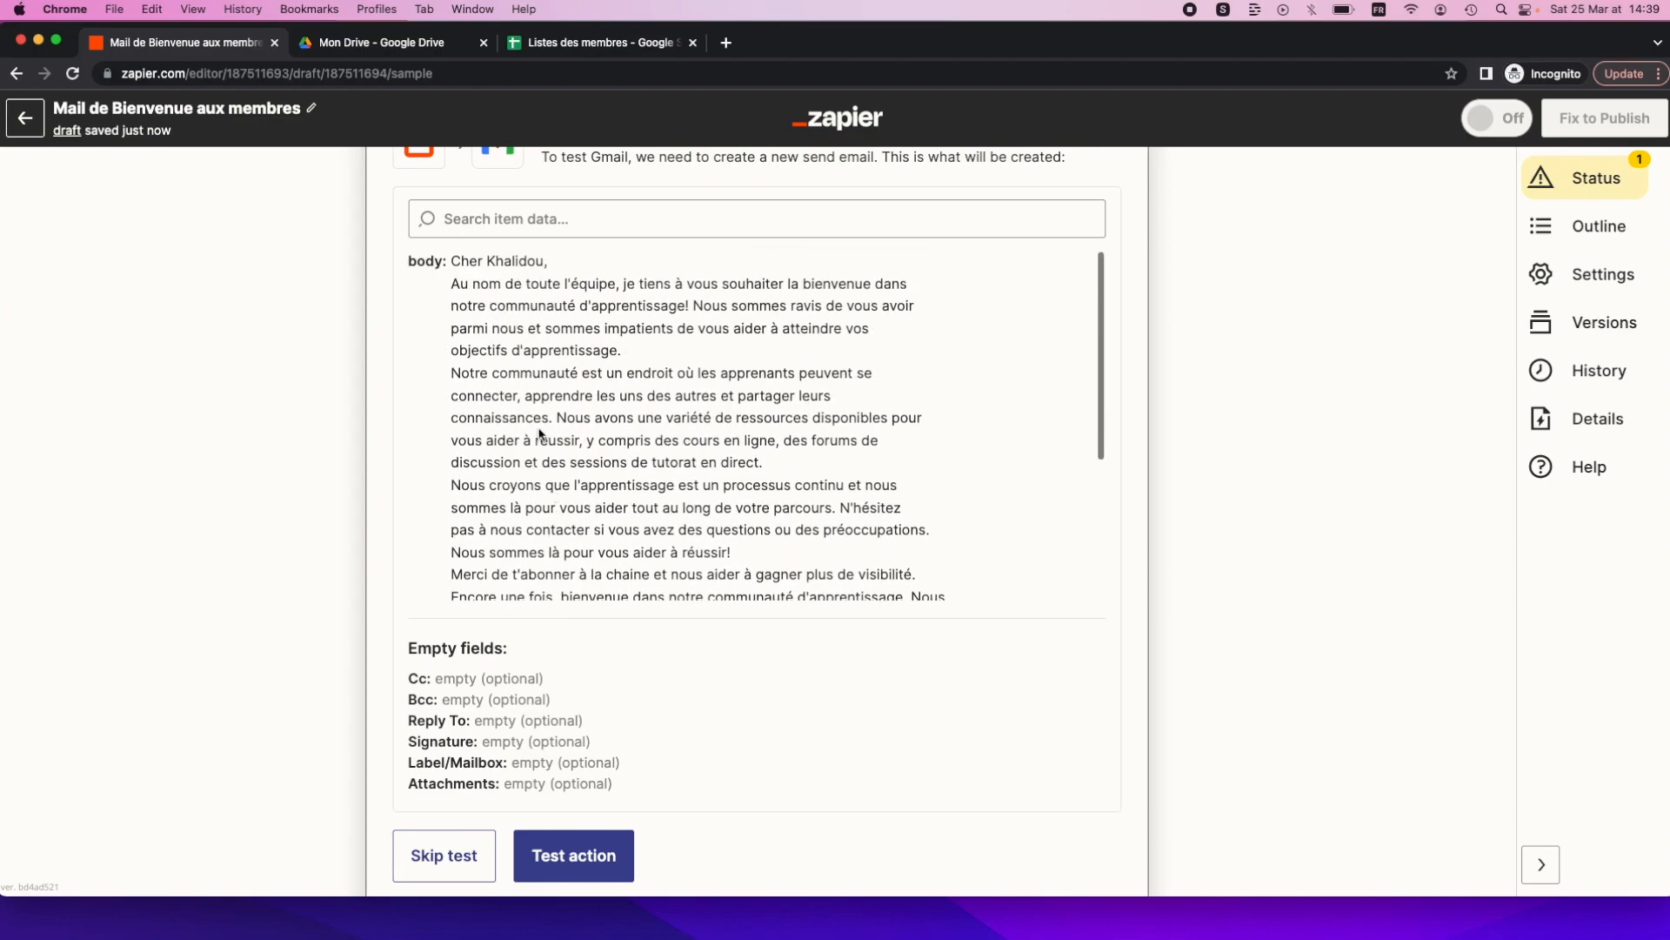
scroll(541, 435, "up", 4)
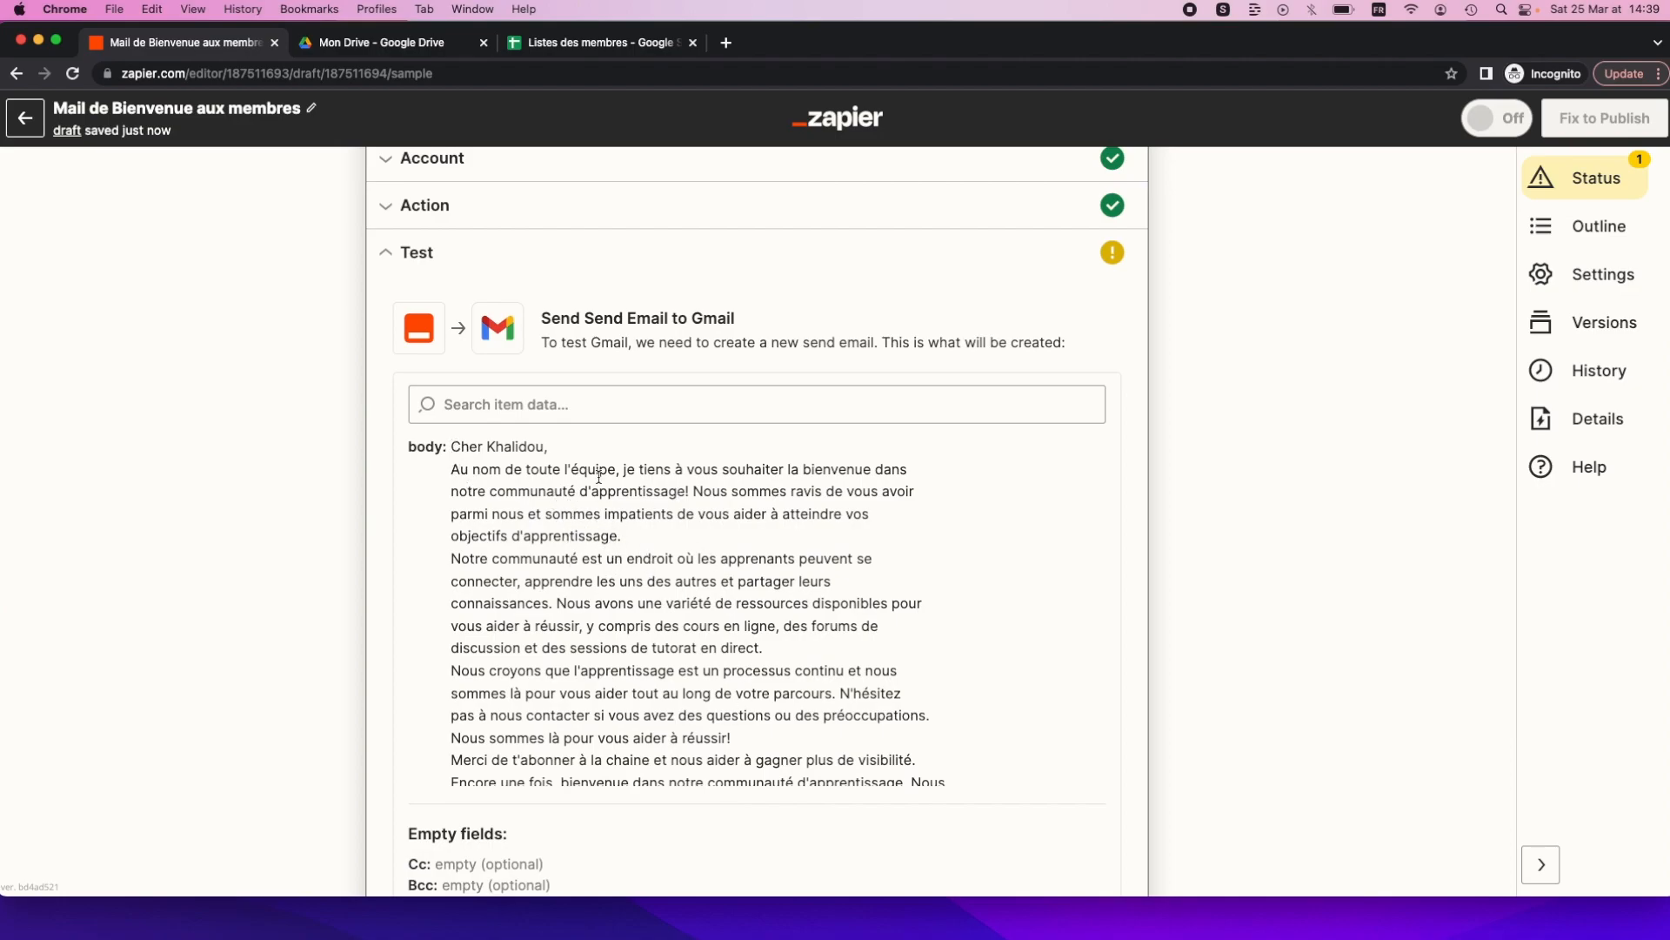
scroll(599, 476, "up", 4)
Reopen the Gmail email settings and join the broken 'connecter' and 'connaissances' body lines.
left_click(572, 399)
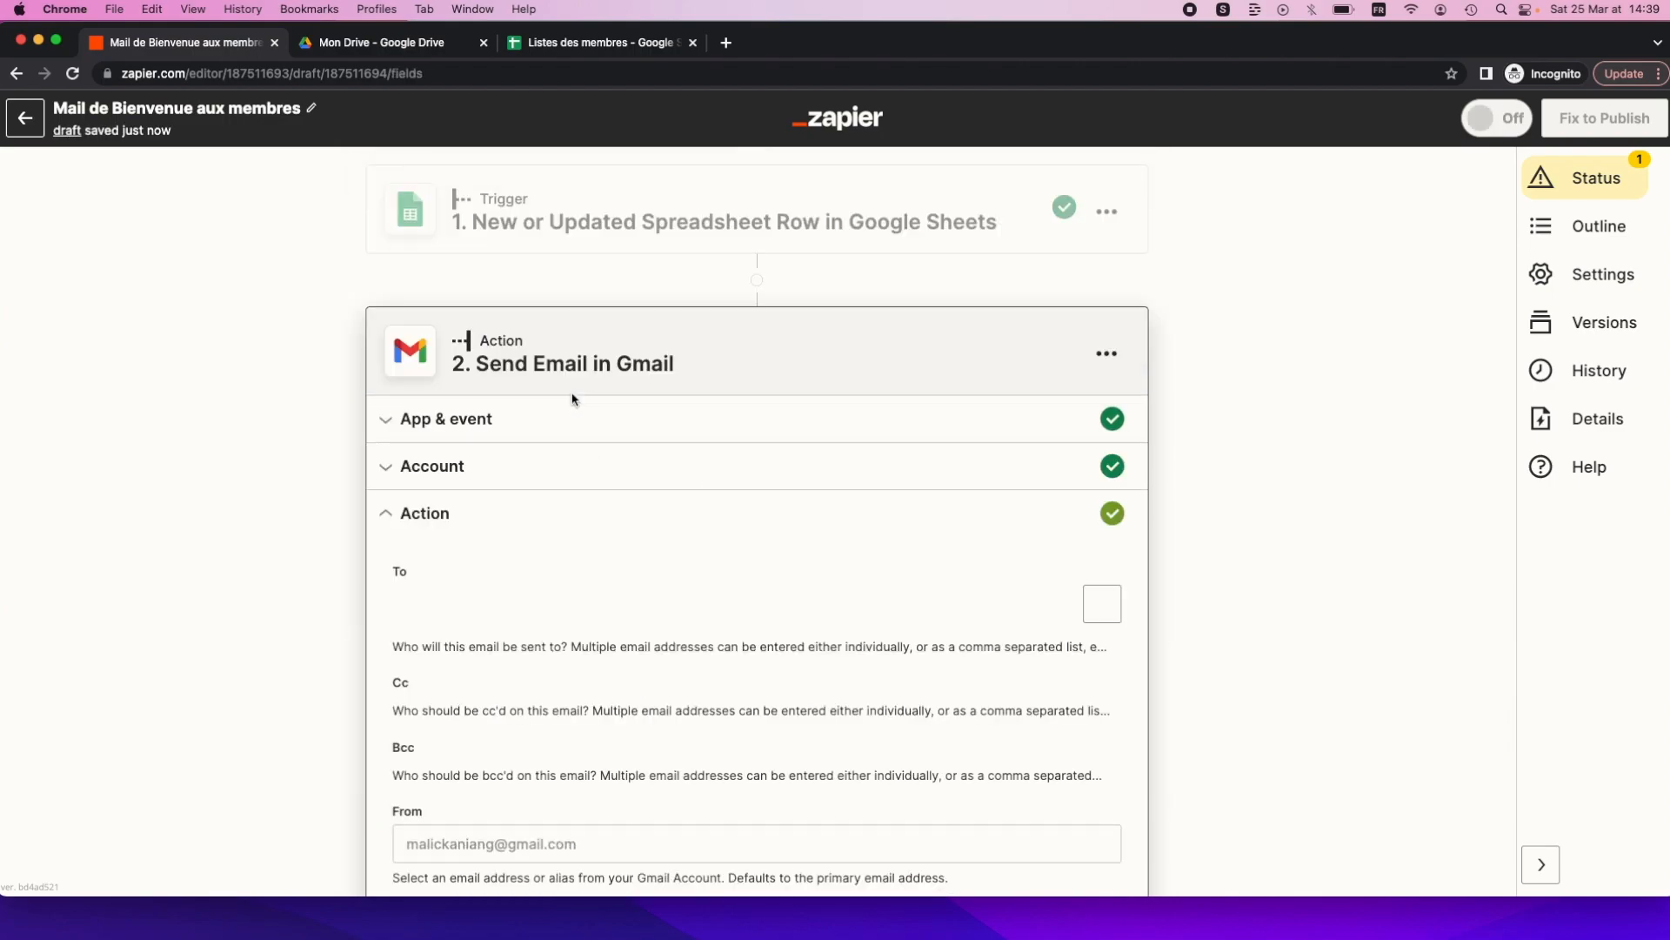
scroll(541, 587, "down", 10)
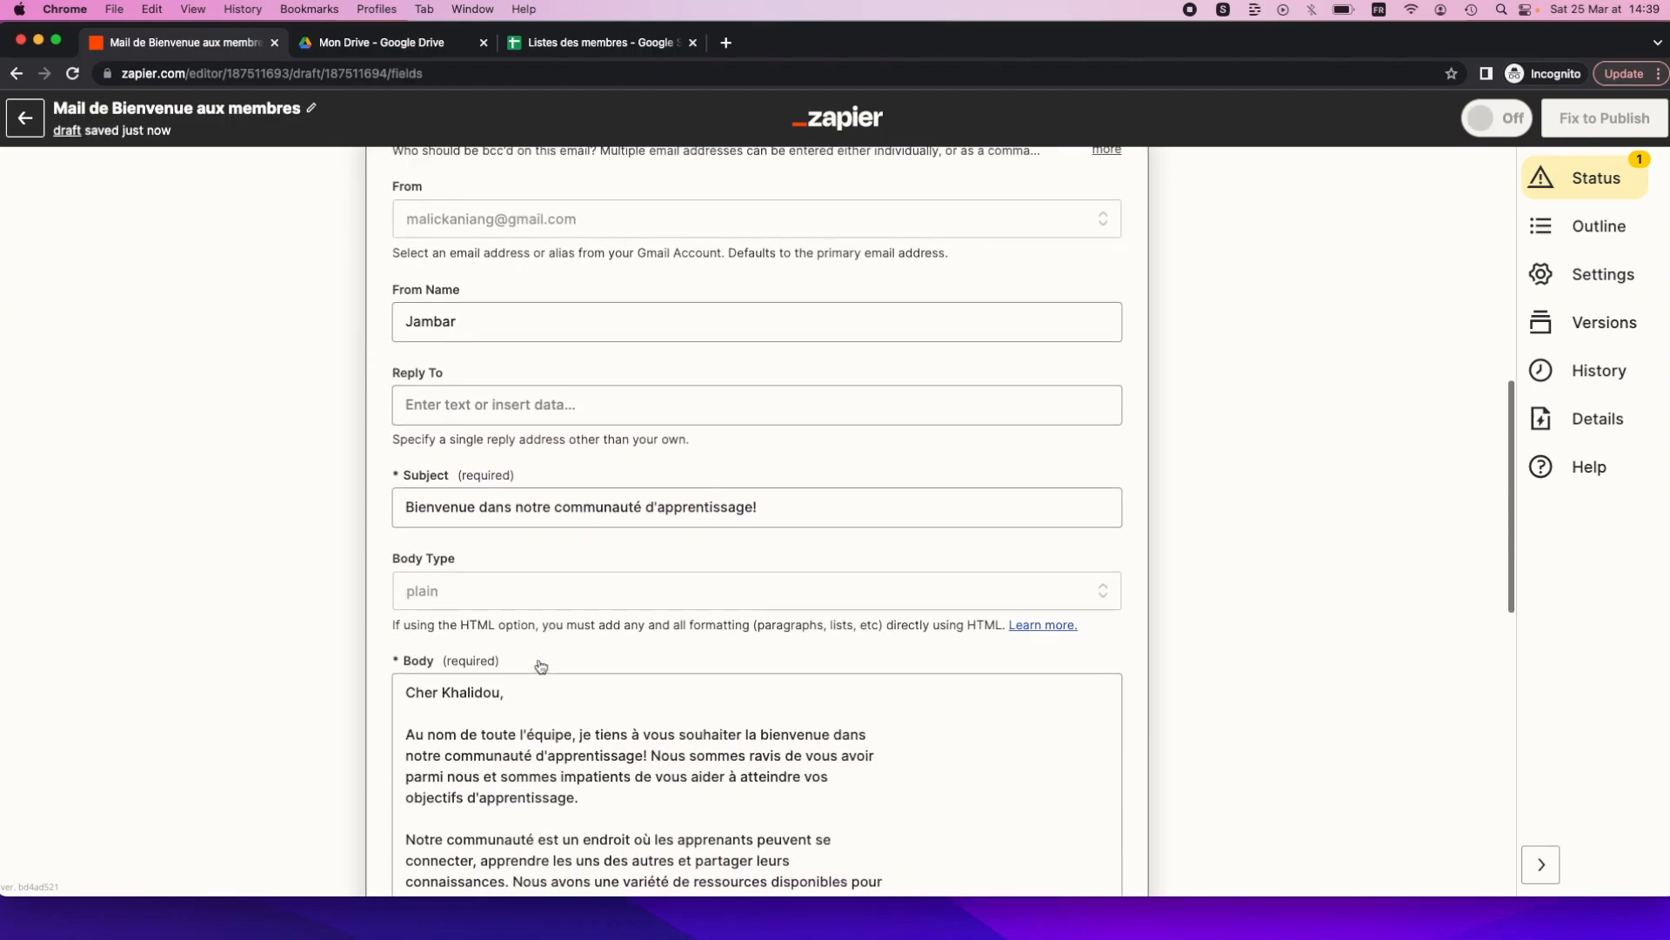
scroll(522, 596, "down", 3)
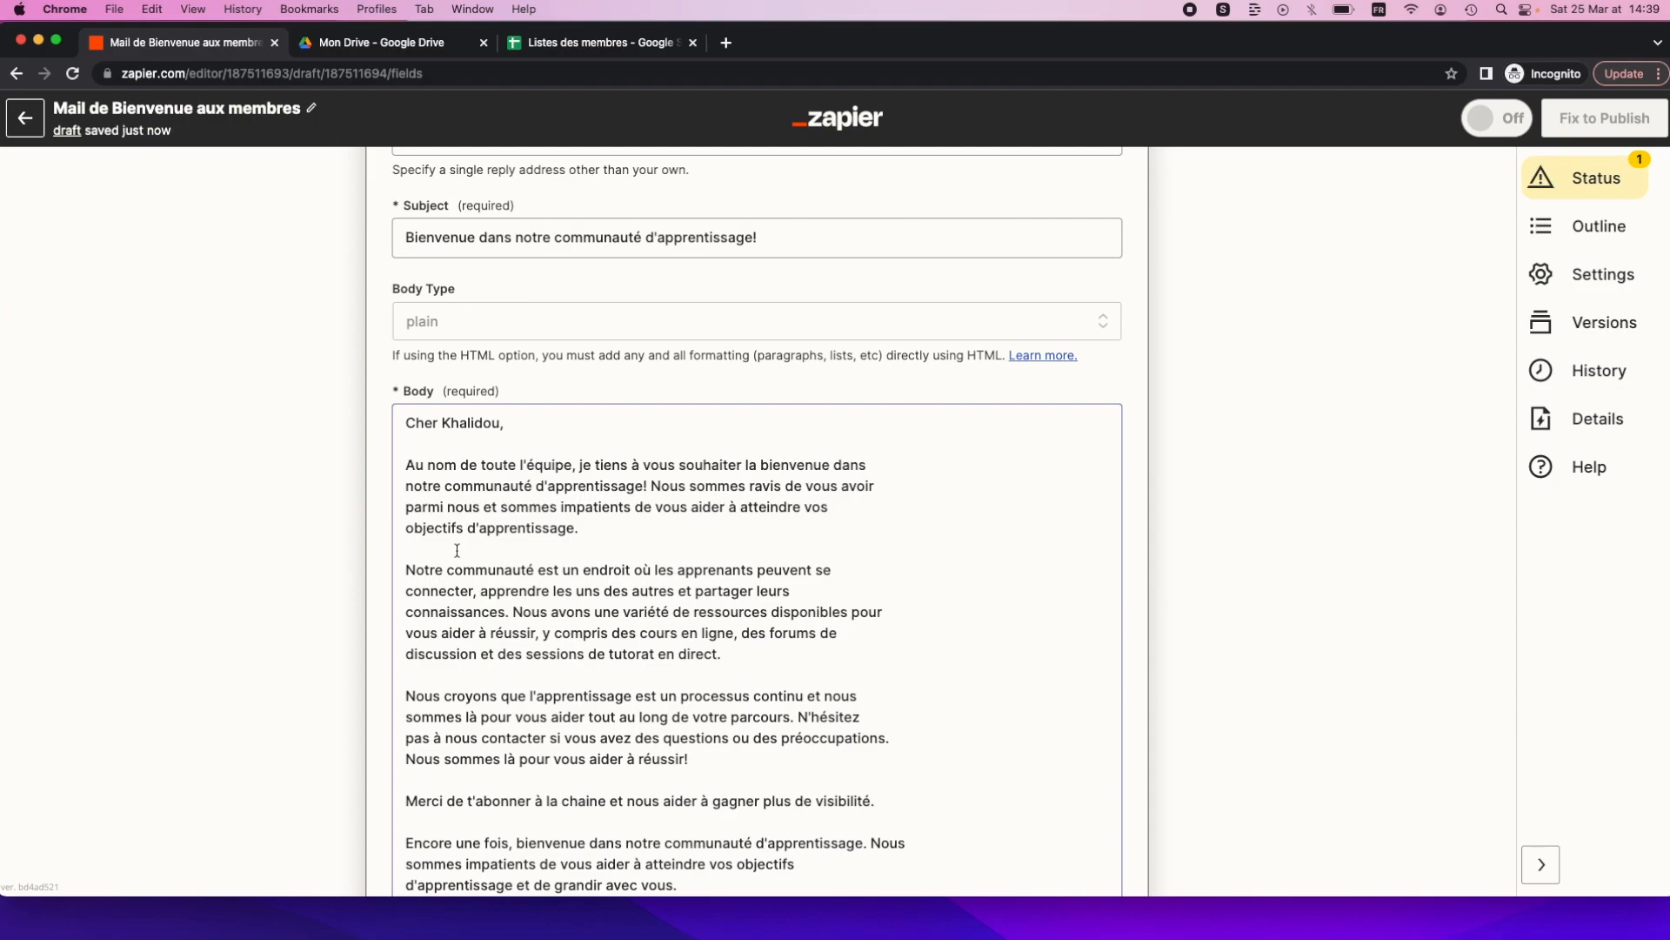
left_click(456, 550)
scroll(432, 477, "up", 2)
left_click(405, 359)
key("BackSpace")
left_click(406, 383)
key("BackSpace")
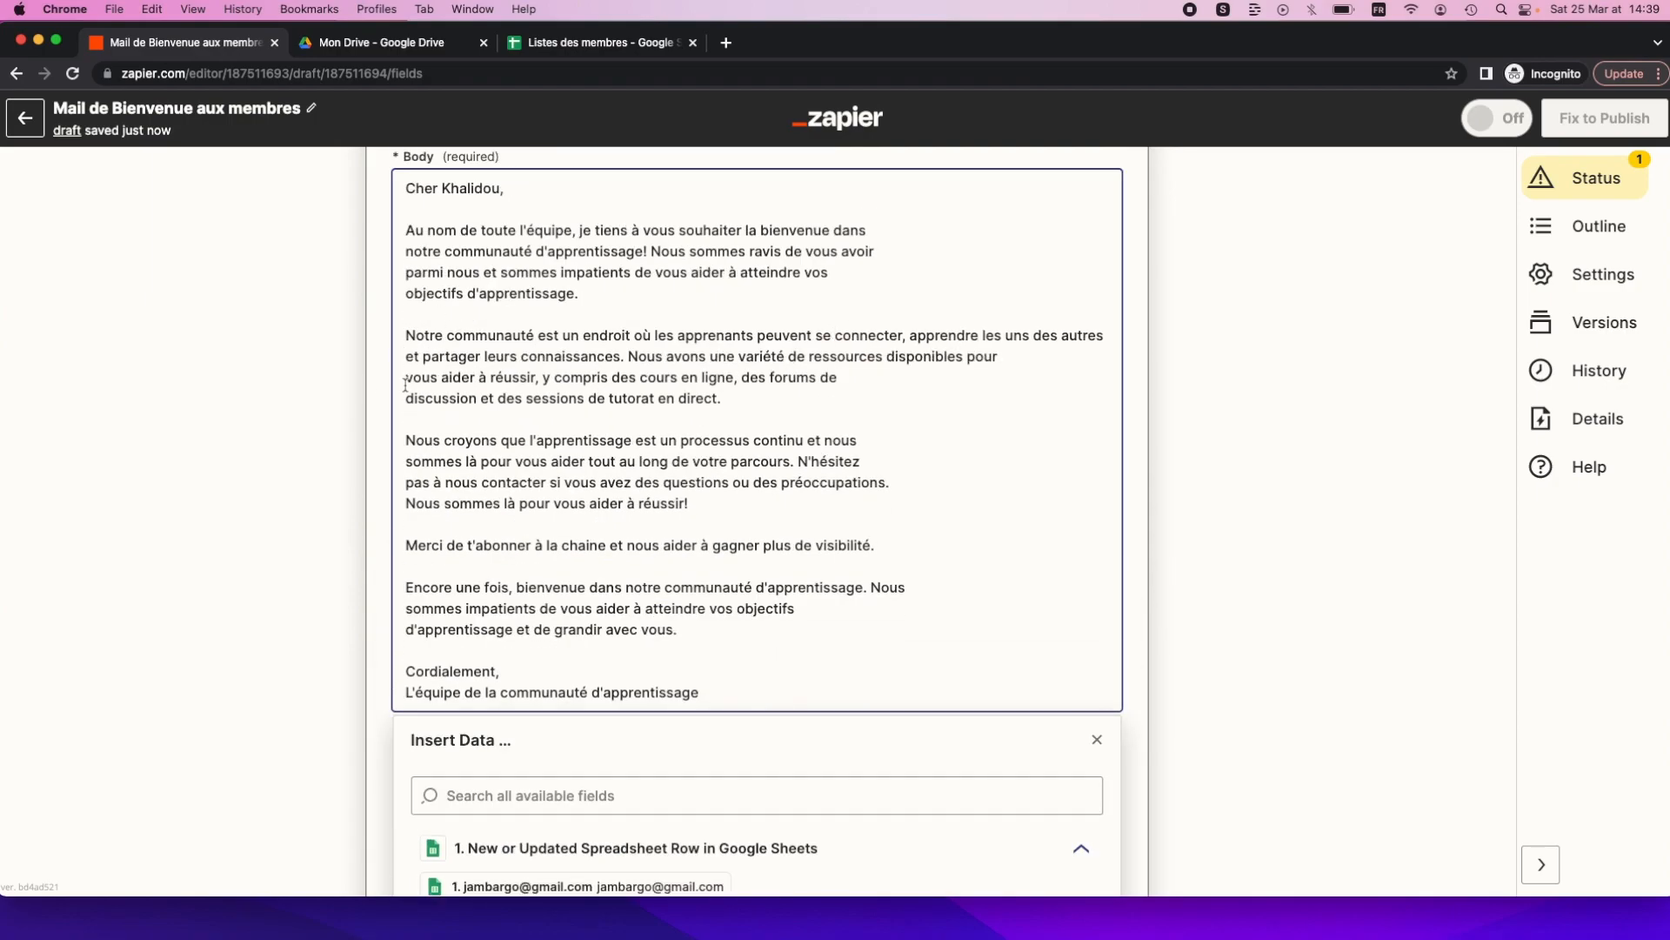
left_click(406, 384)
key("BackSpace")
Remove the remaining stray body line breaks and fix the missing space after 'Nous'.
left_click(405, 401)
key("BackSpace")
left_click(405, 443)
key("BackSpace")
left_click(405, 587)
key("BackSpace")
scroll(407, 435, "up", 1)
left_click(406, 281)
key("BackSpace")
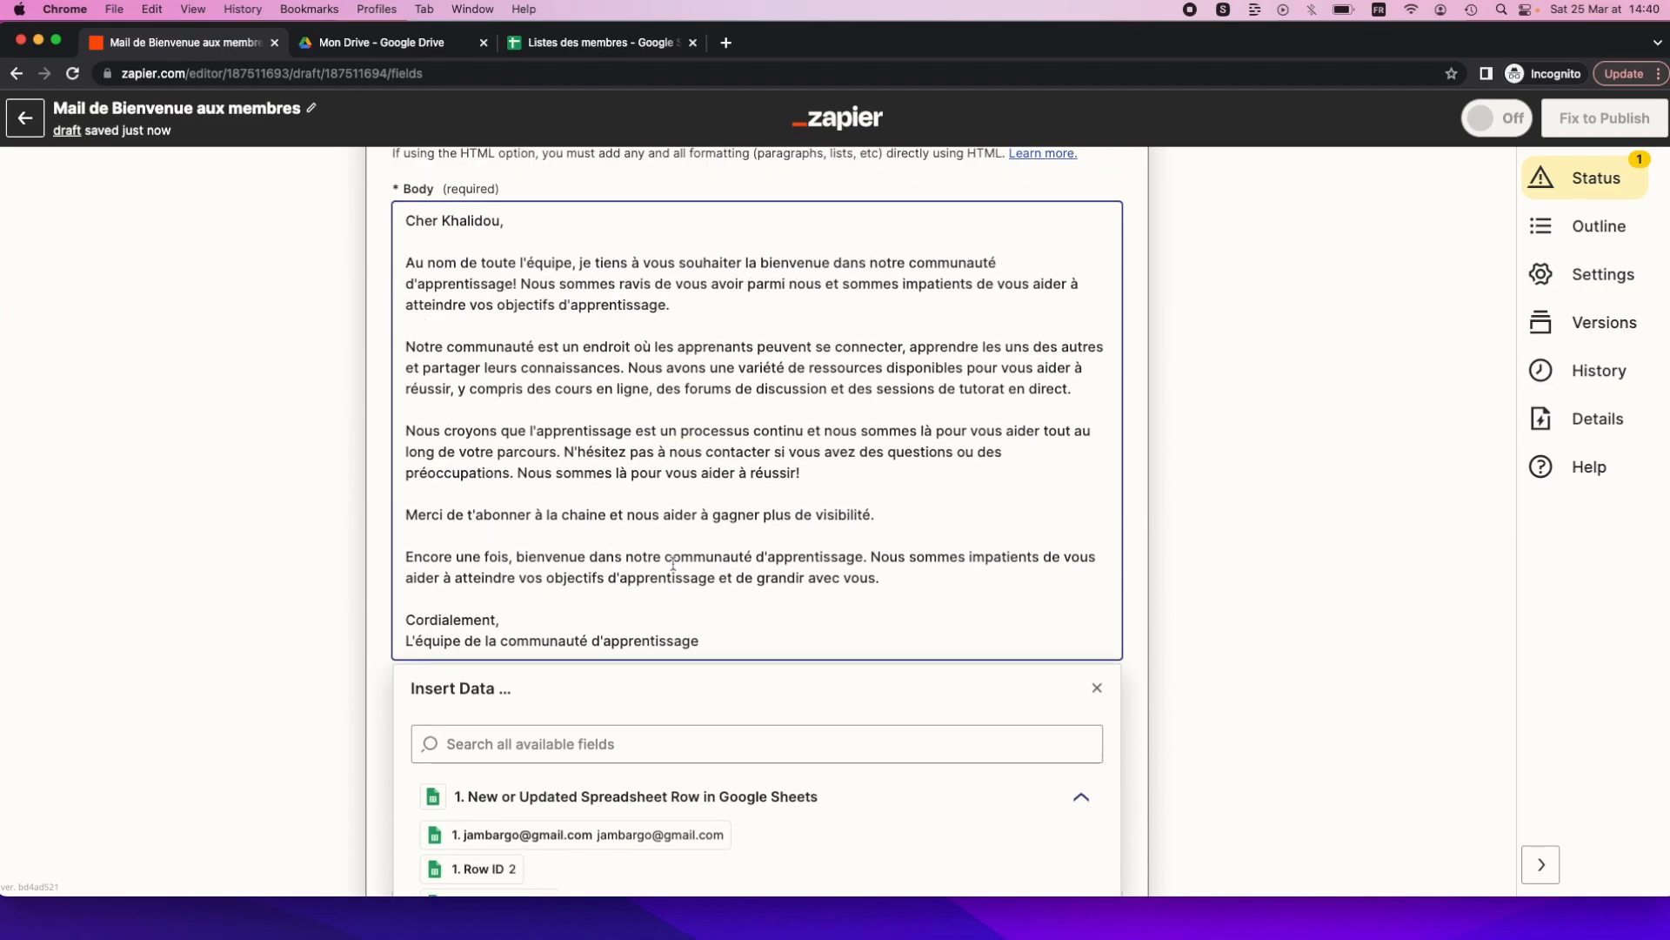
scroll(672, 564, "down", 3)
scroll(540, 601, "down", 1)
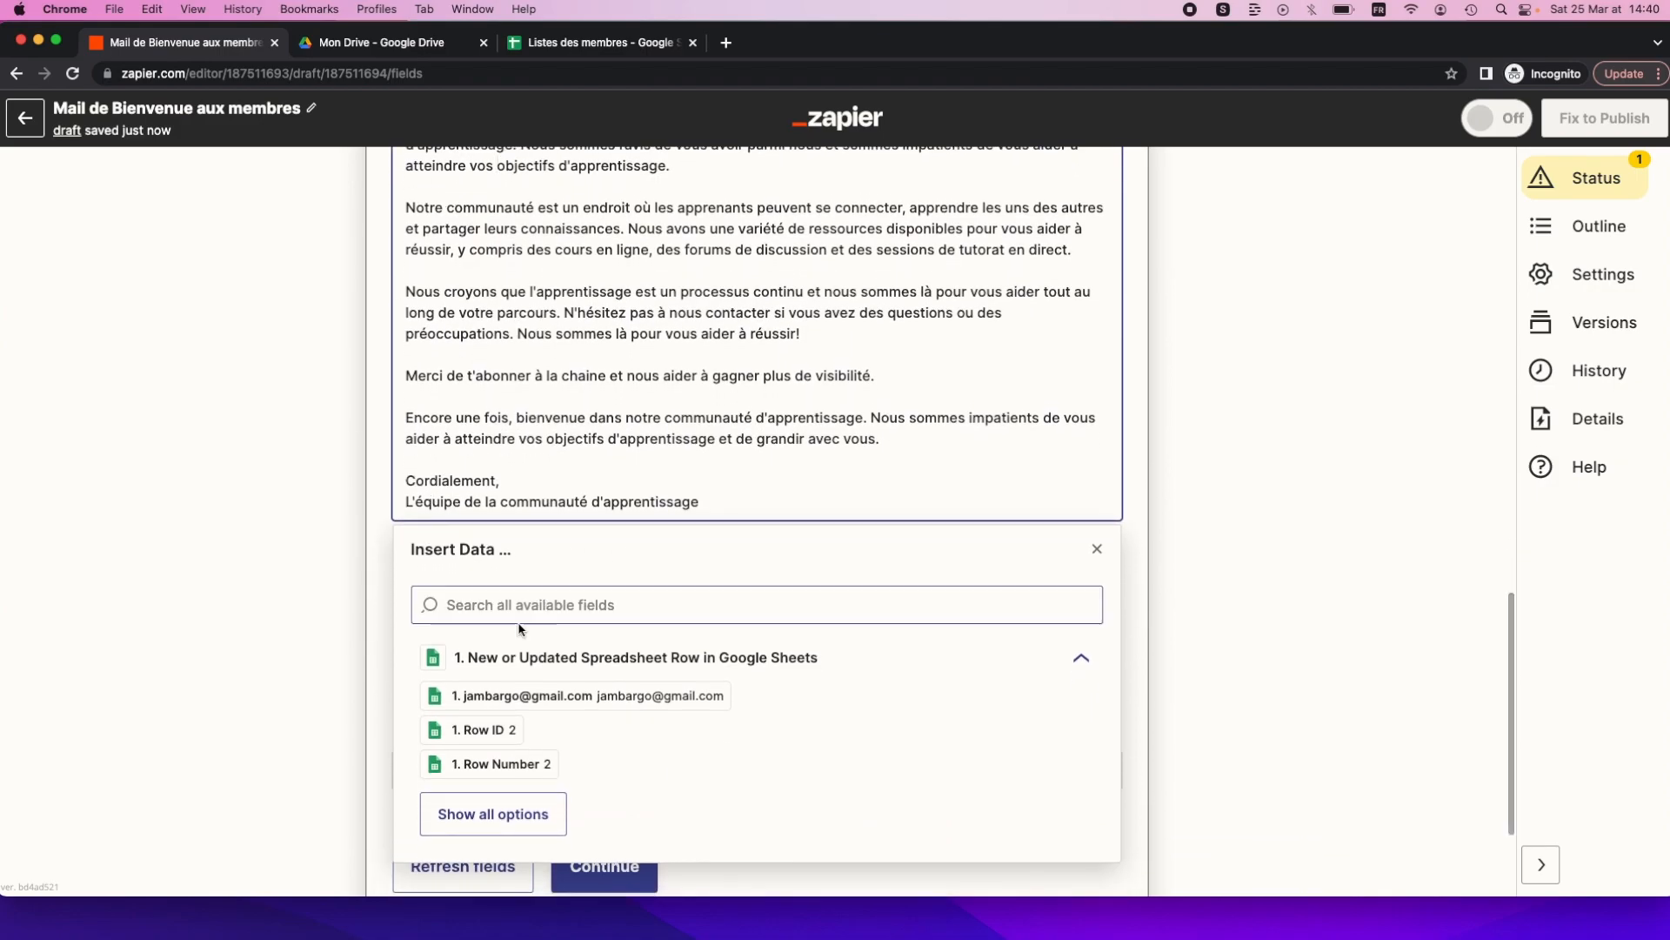
scroll(519, 624, "down", 3)
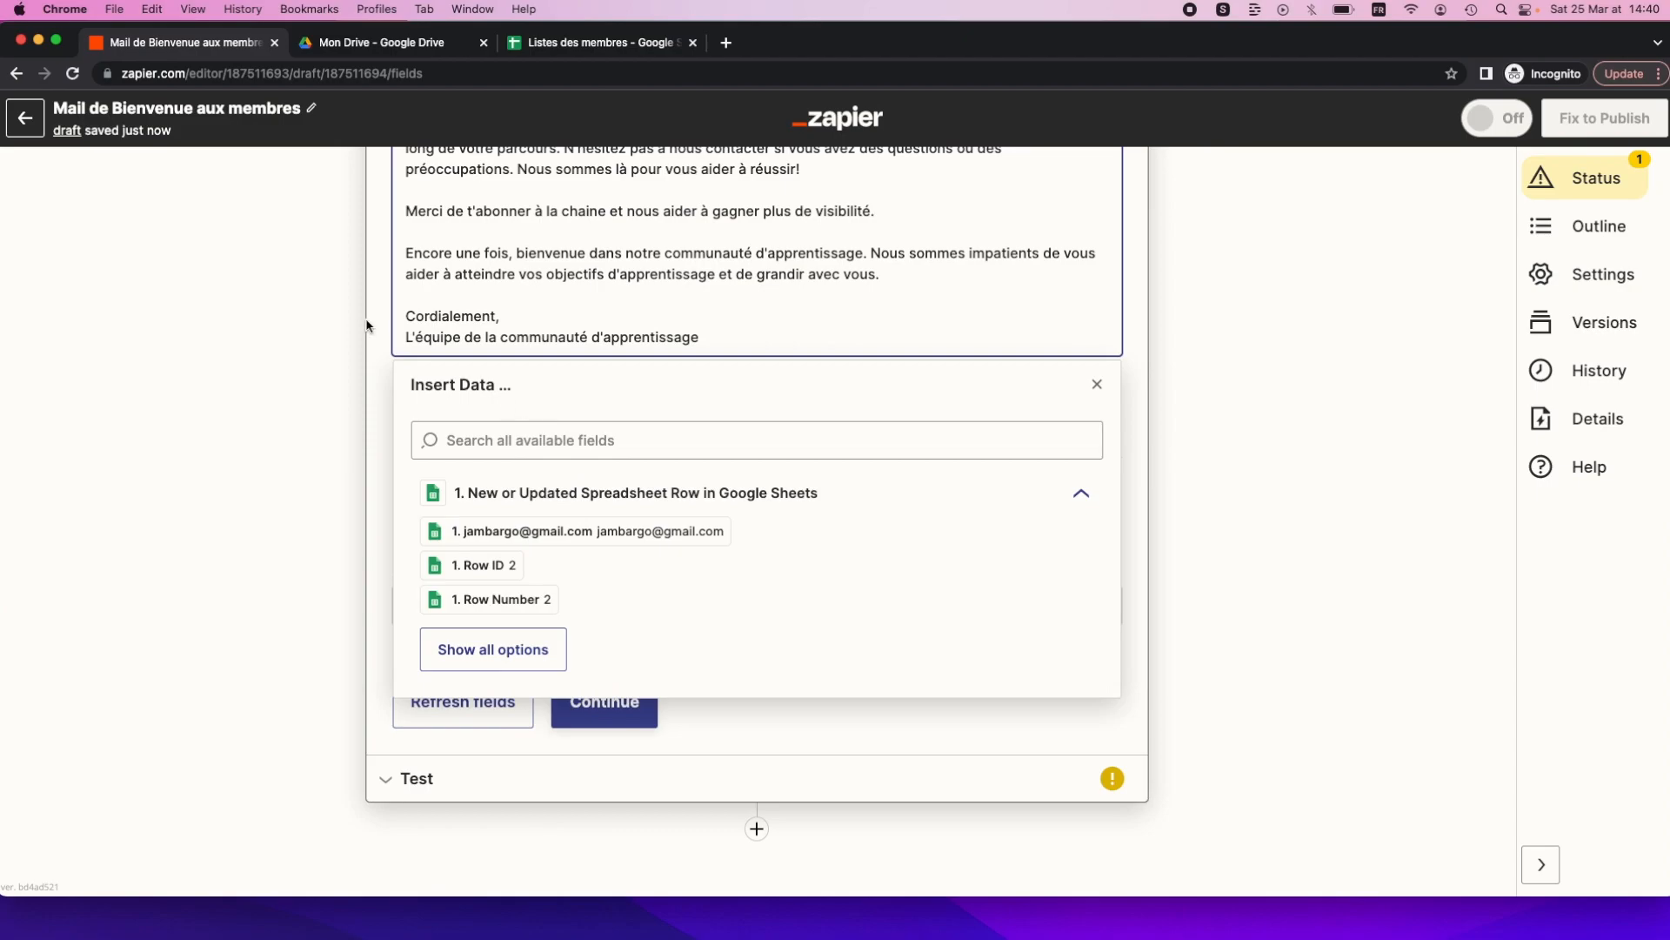
Save the email fields and run the Gmail action test, sending the welcome email.
left_click(375, 293)
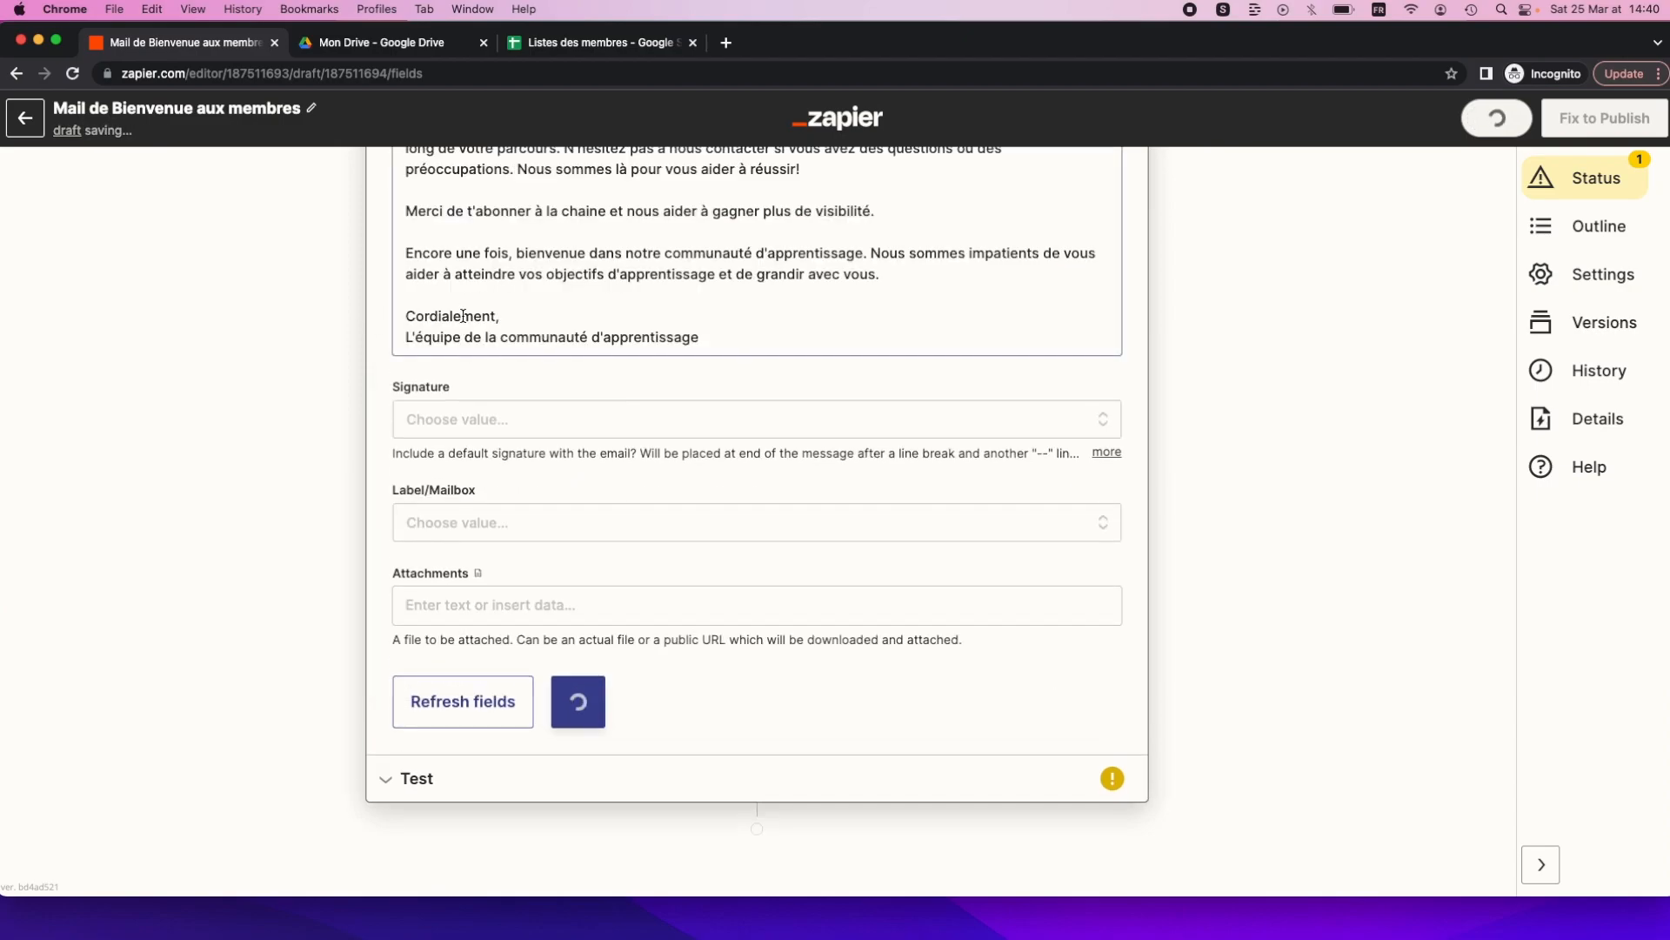
left_click(591, 688)
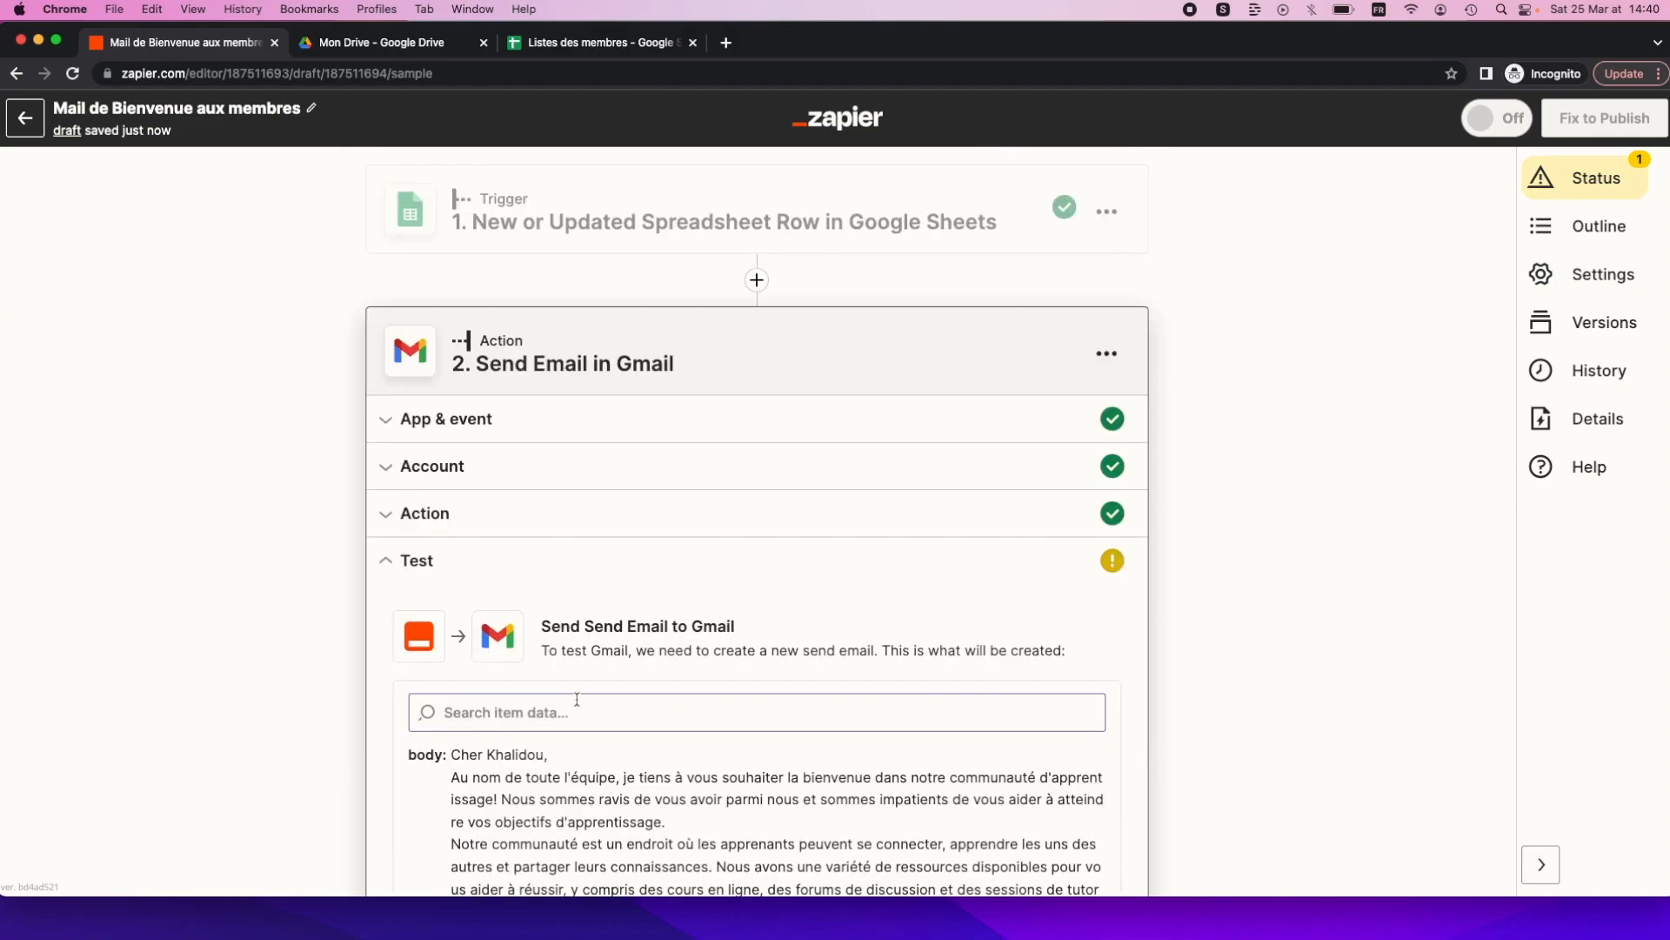
scroll(577, 699, "down", 3)
scroll(577, 699, "up", 3)
scroll(539, 704, "down", 7)
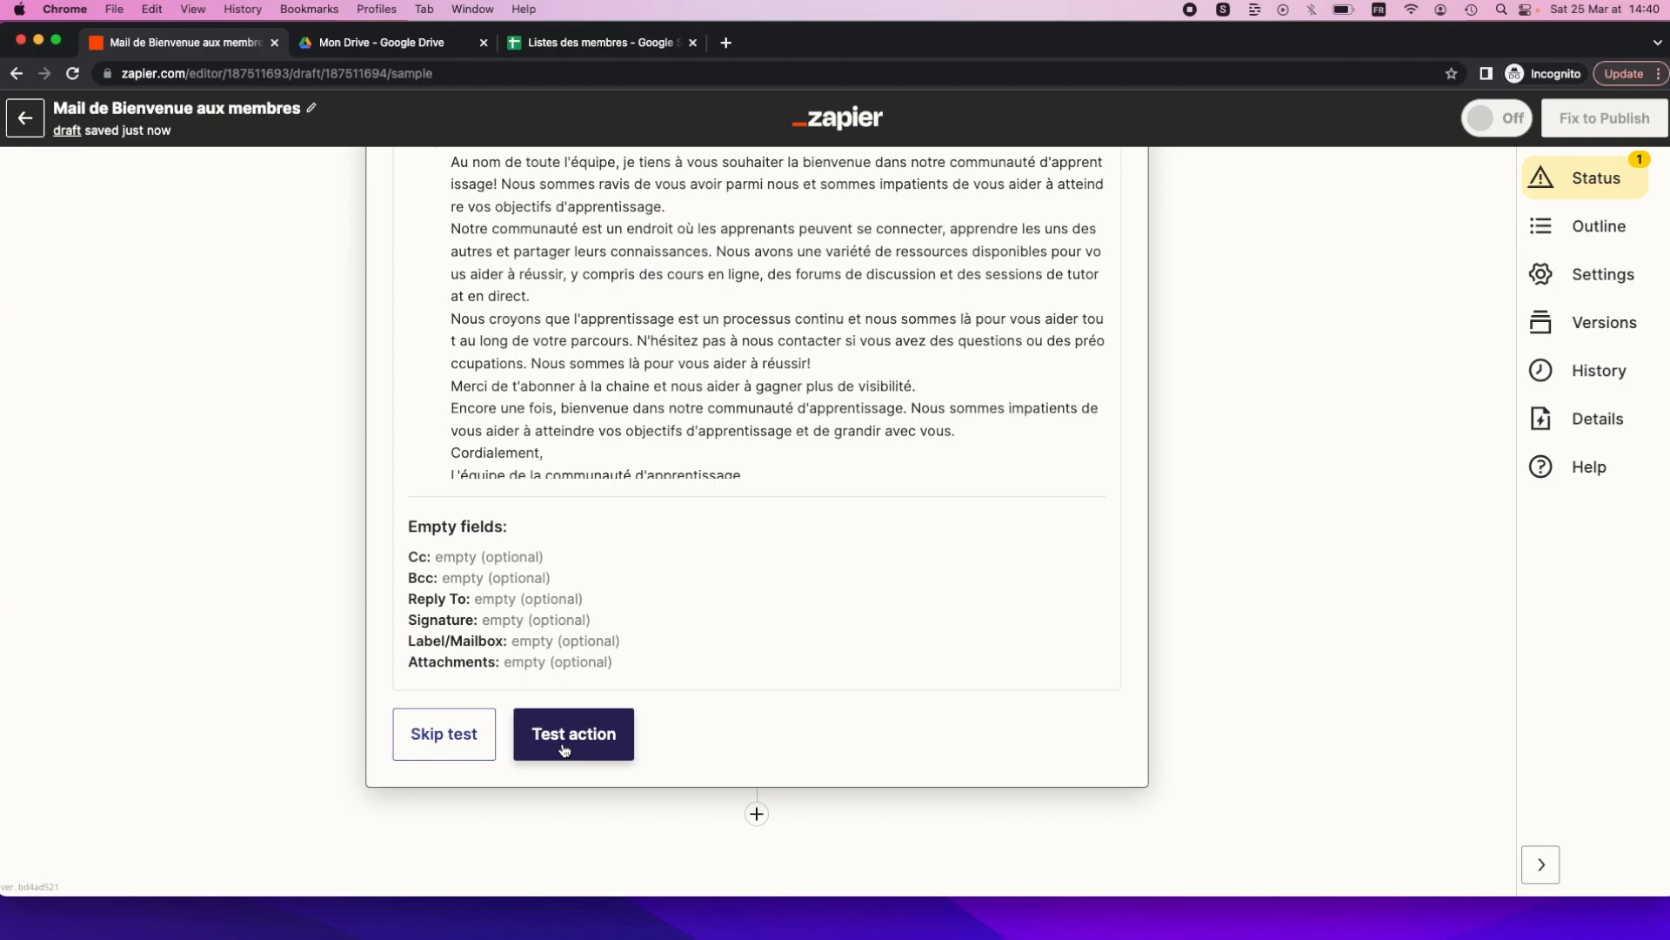
left_click(564, 749)
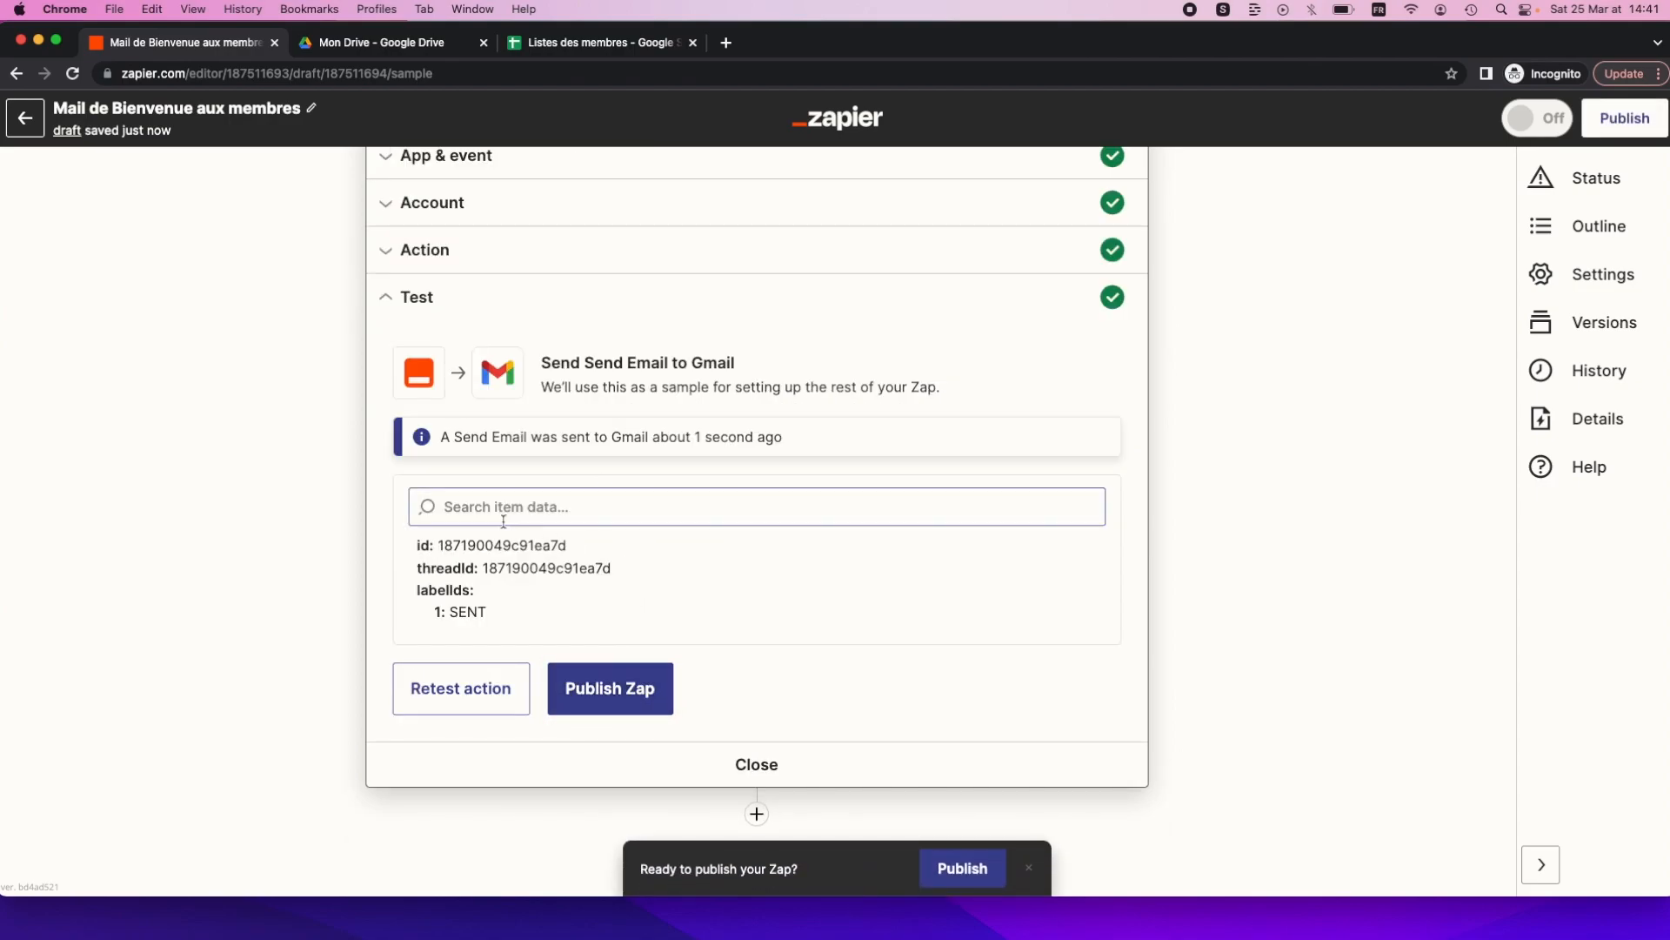
scroll(620, 405, "up", 3)
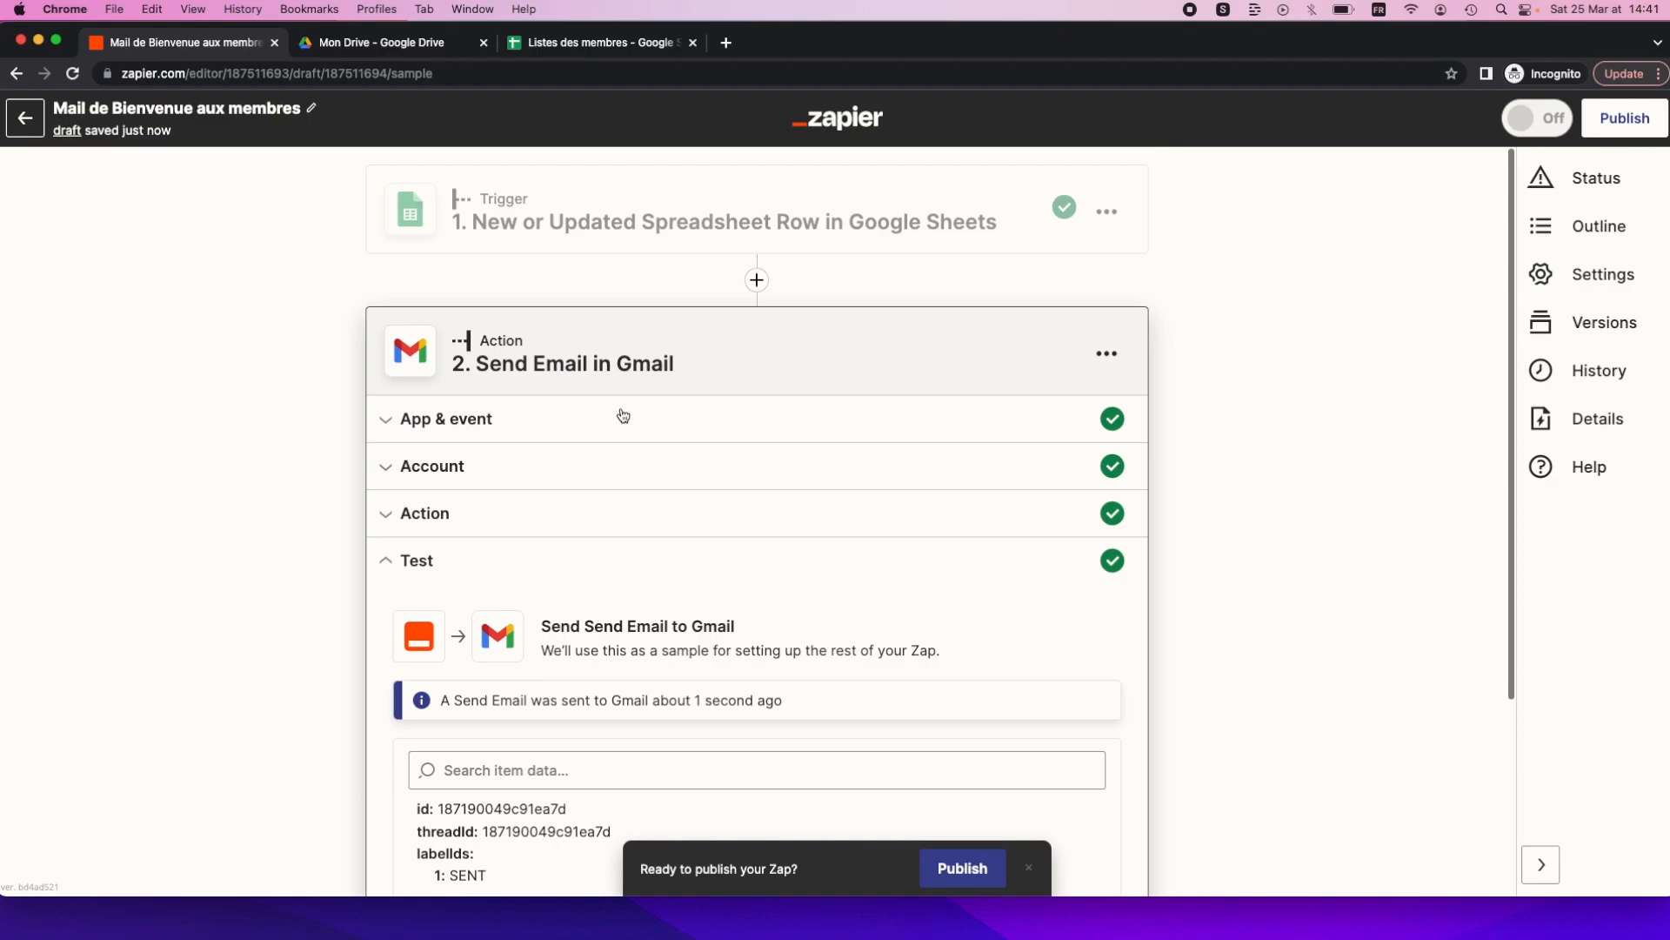
scroll(619, 416, "down", 3)
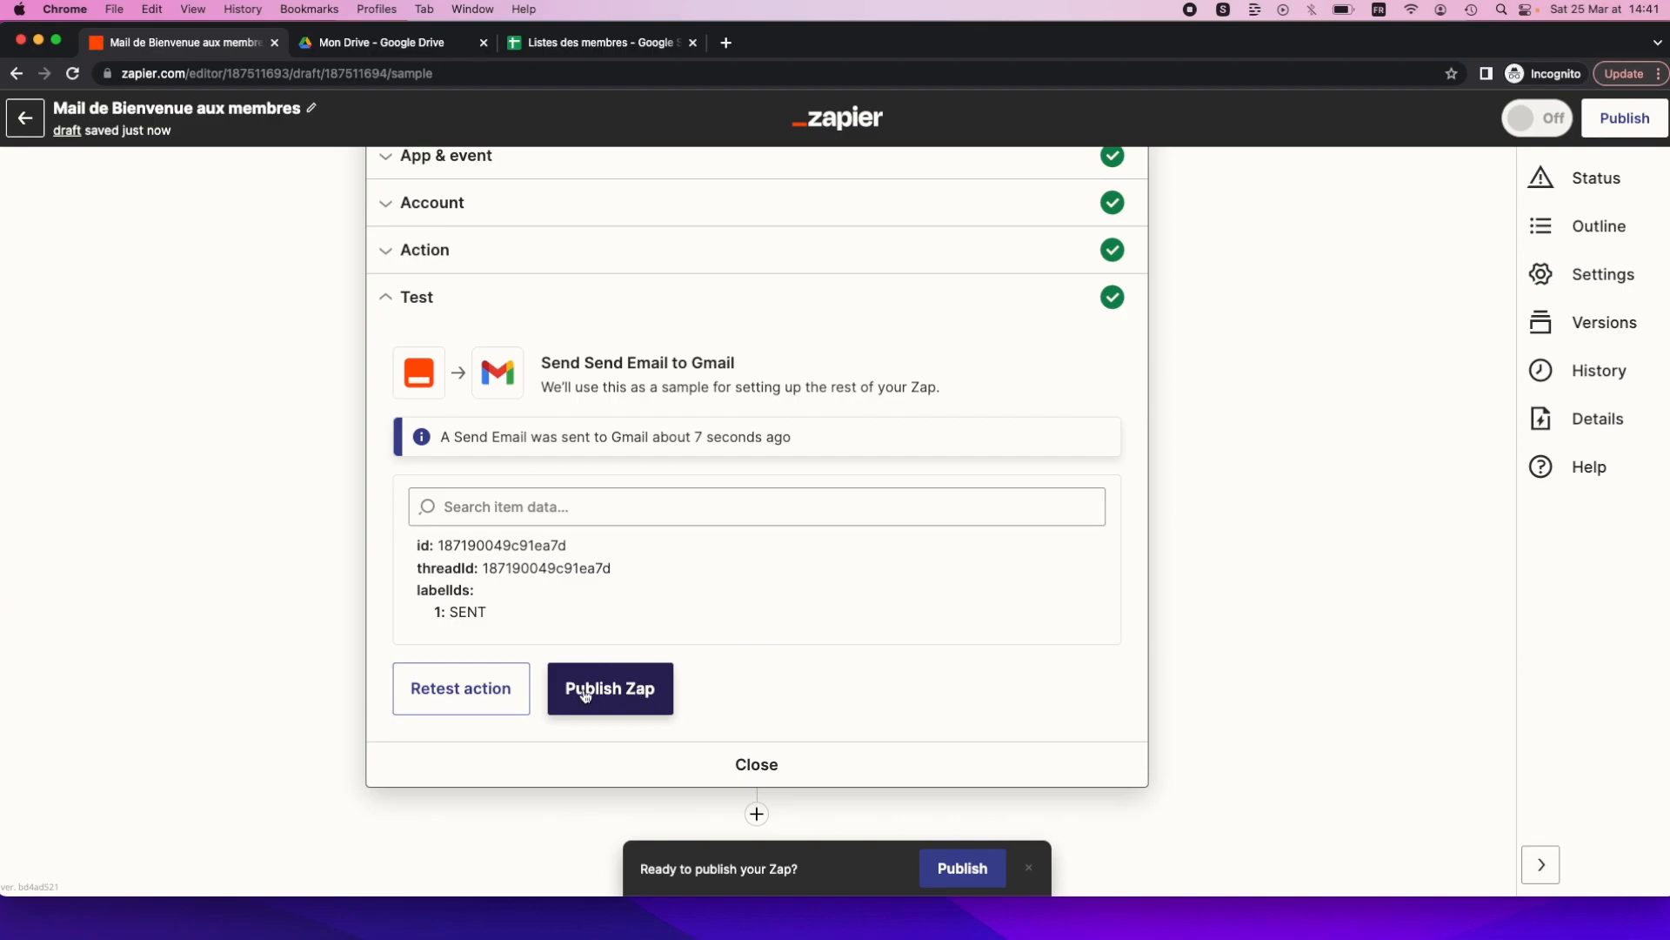
Publish and turn on 'Mail de Bienvenue aux membres', then return to the My Zaps list.
left_click(632, 688)
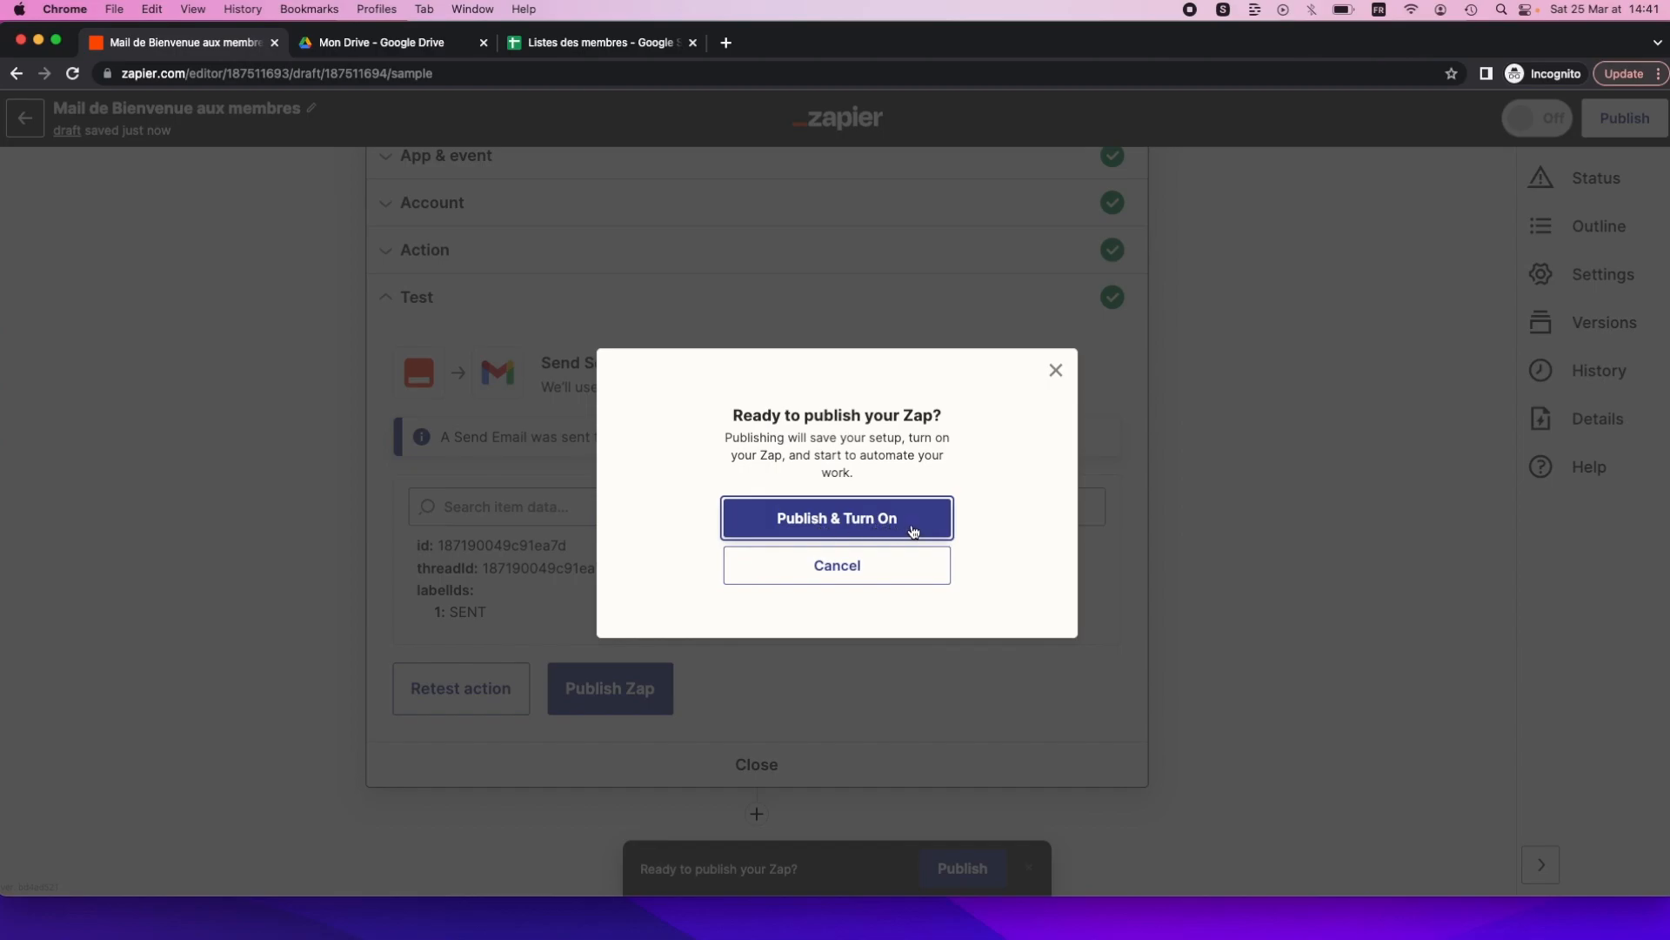
left_click(868, 507)
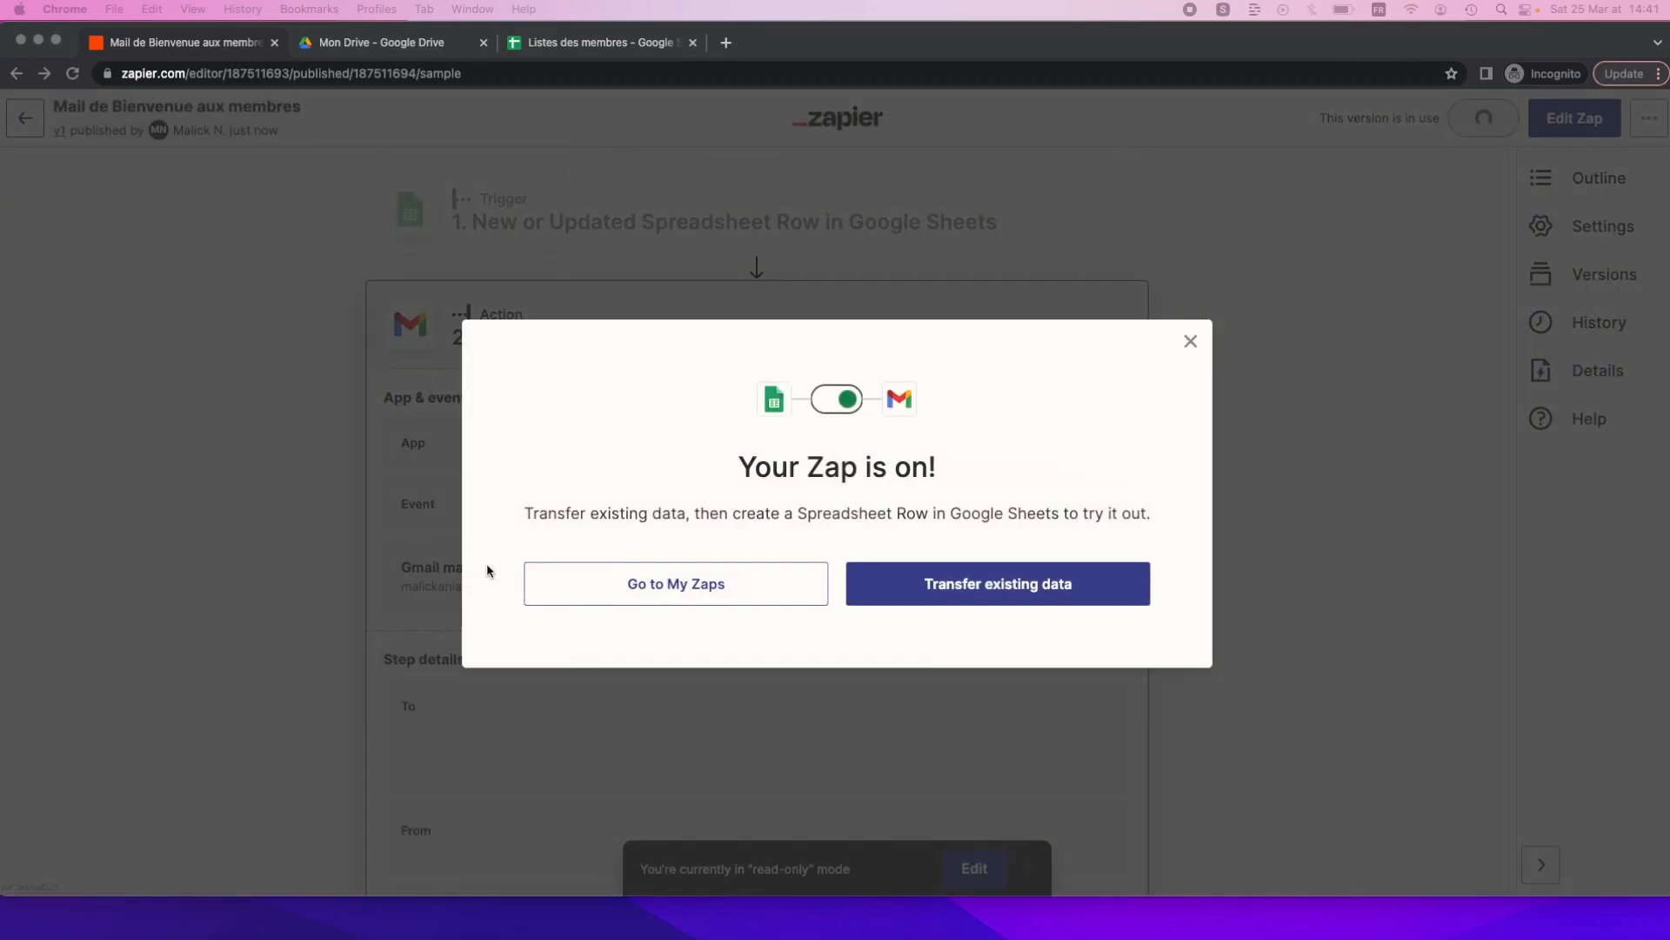
left_click(633, 589)
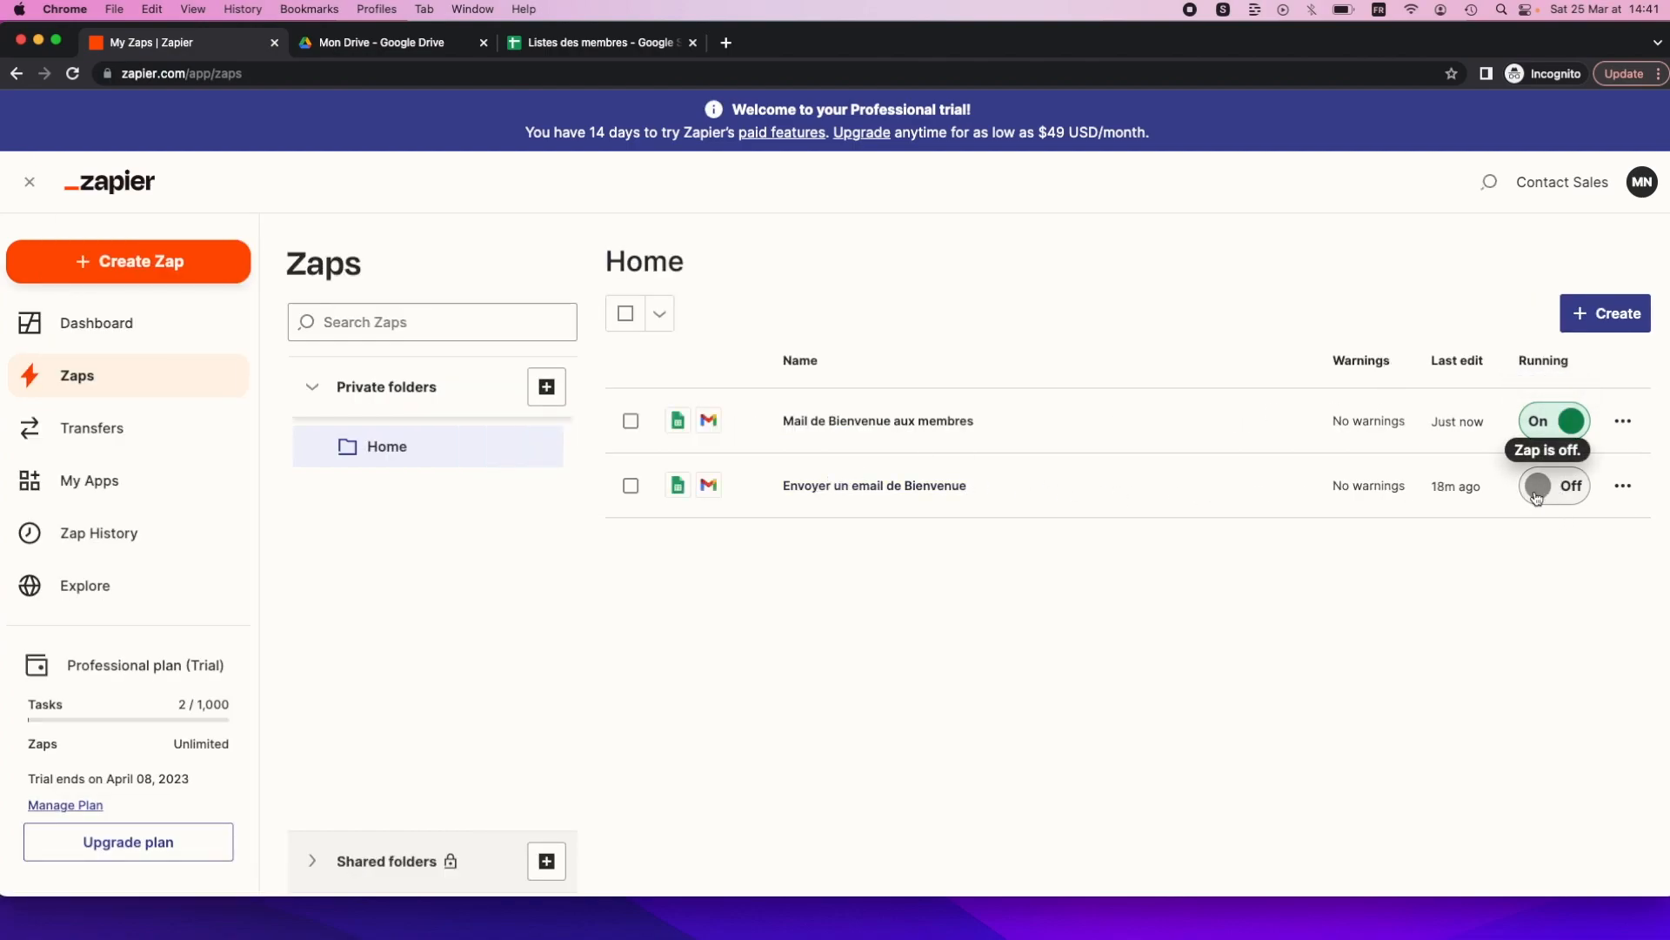
Move the old Zap 'Envoyer un email de Bienvenue' to the trash and bring the received email window forward.
left_click(1629, 487)
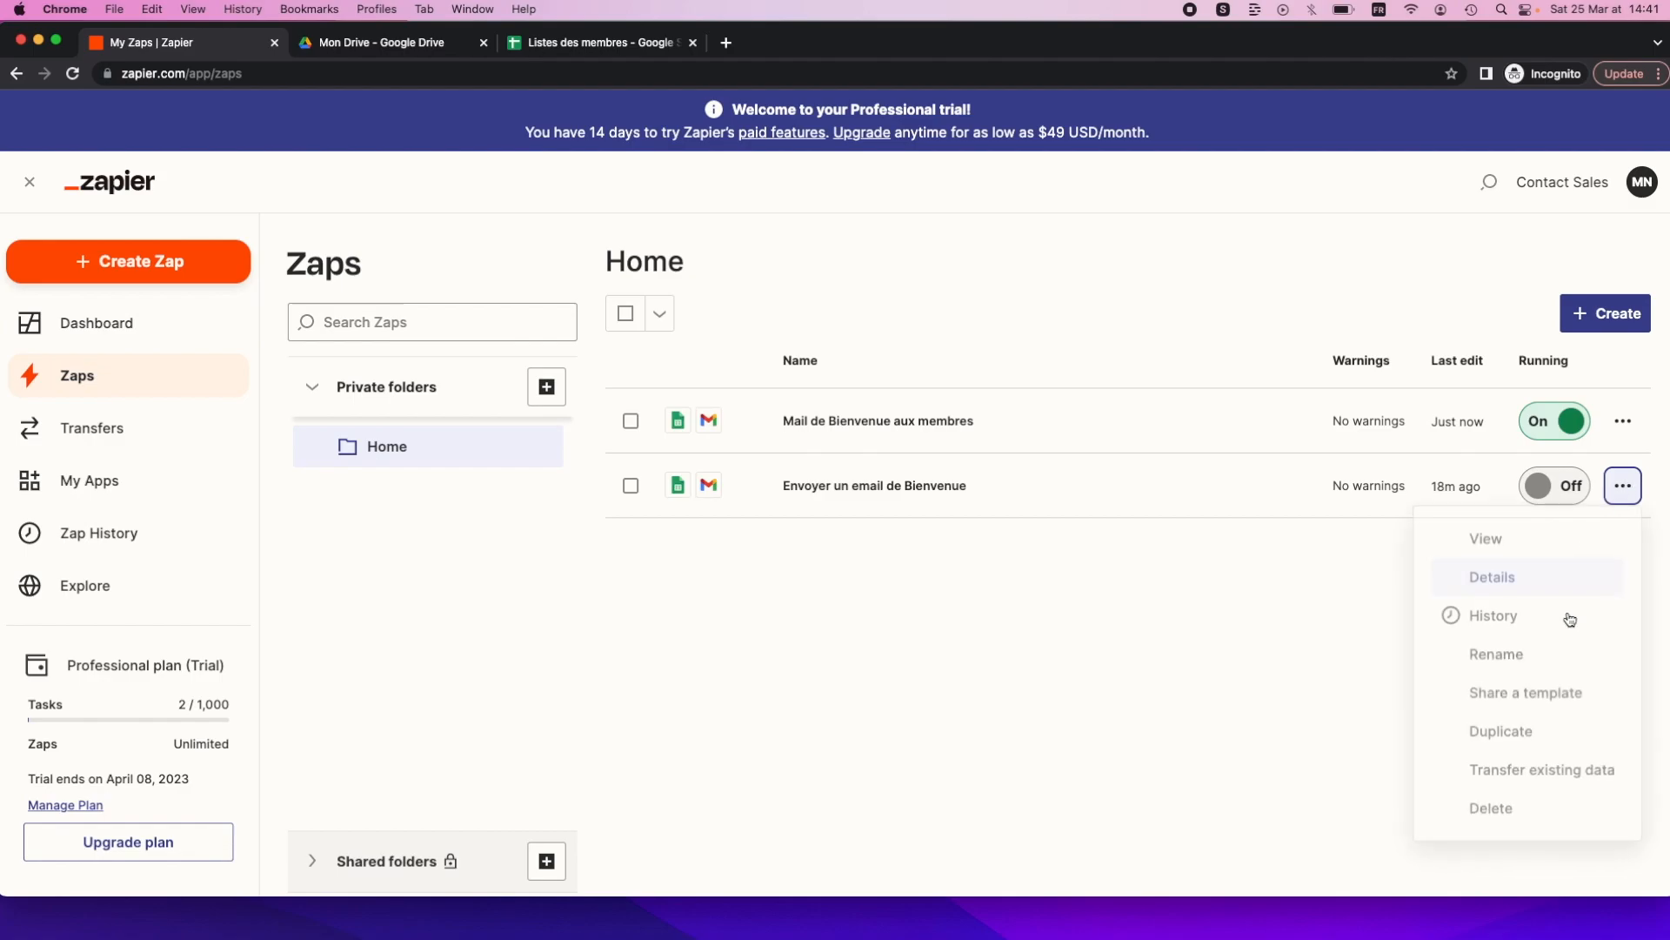
left_click(1508, 816)
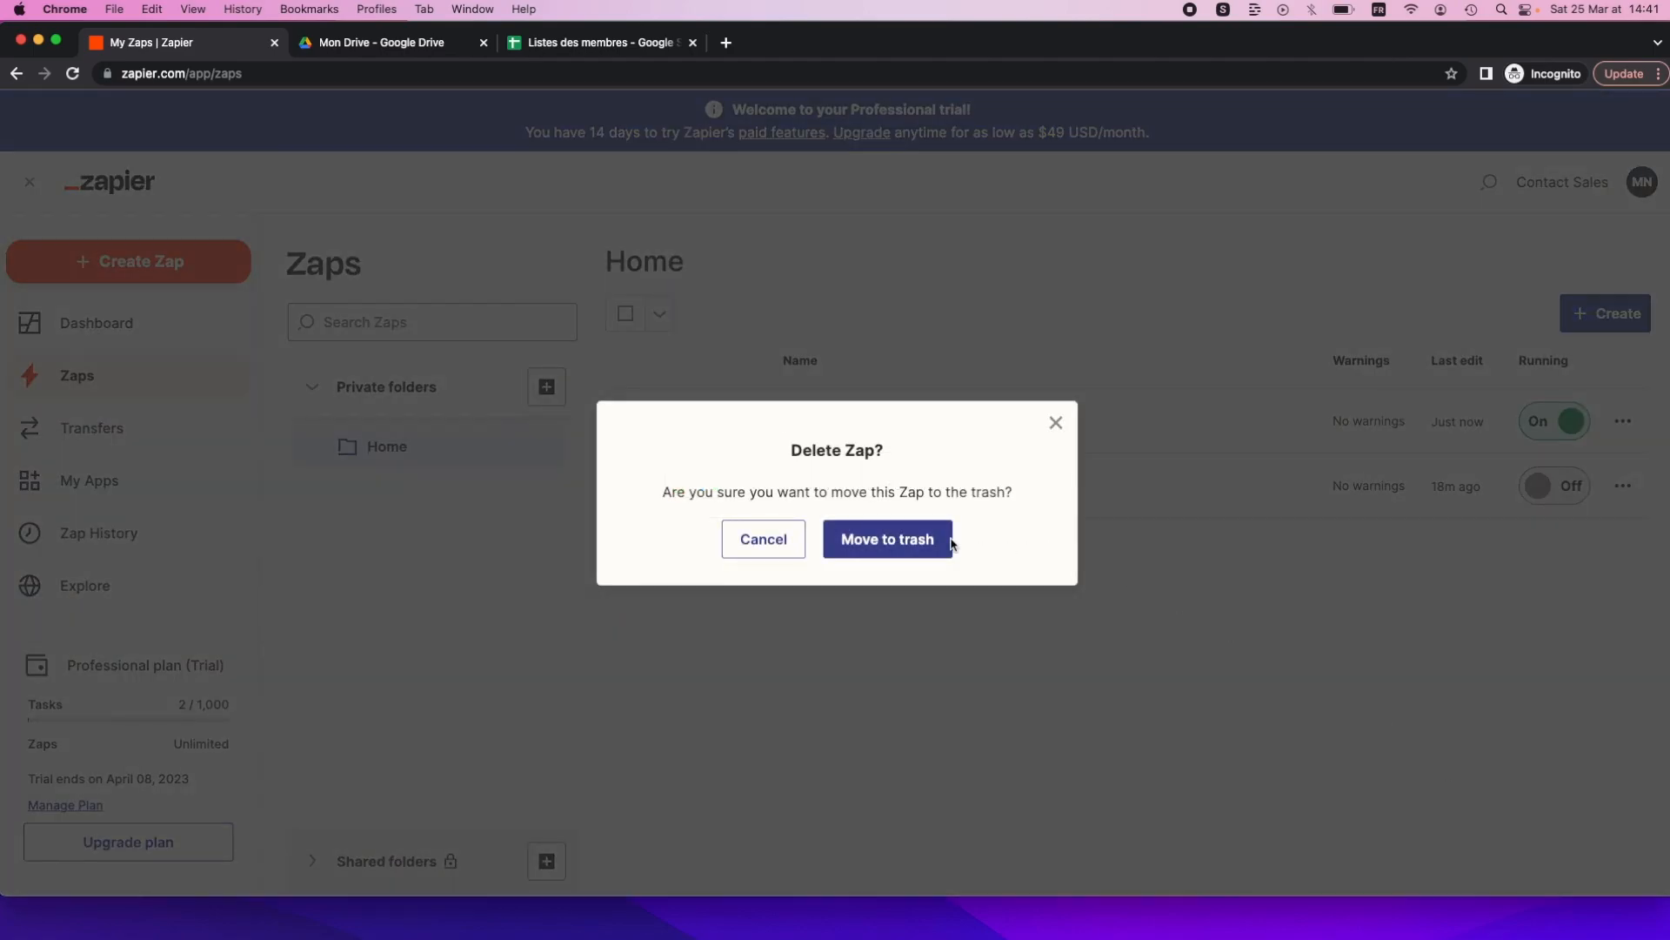
left_click(948, 540)
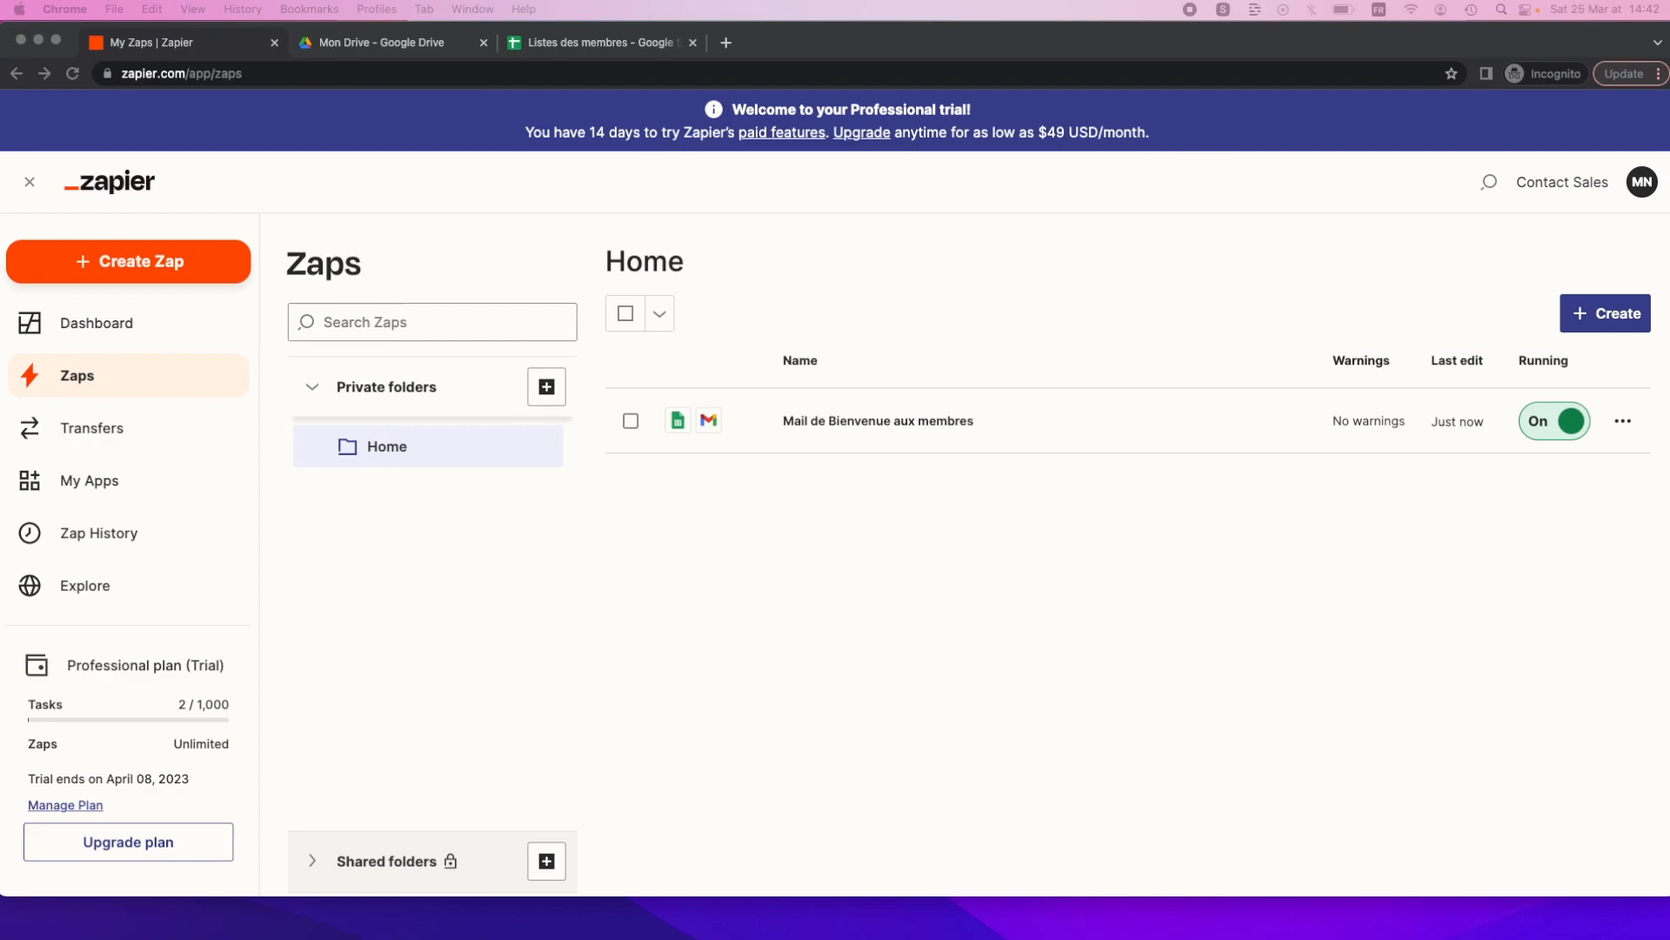
left_click_drag(0, 61, 642, 68)
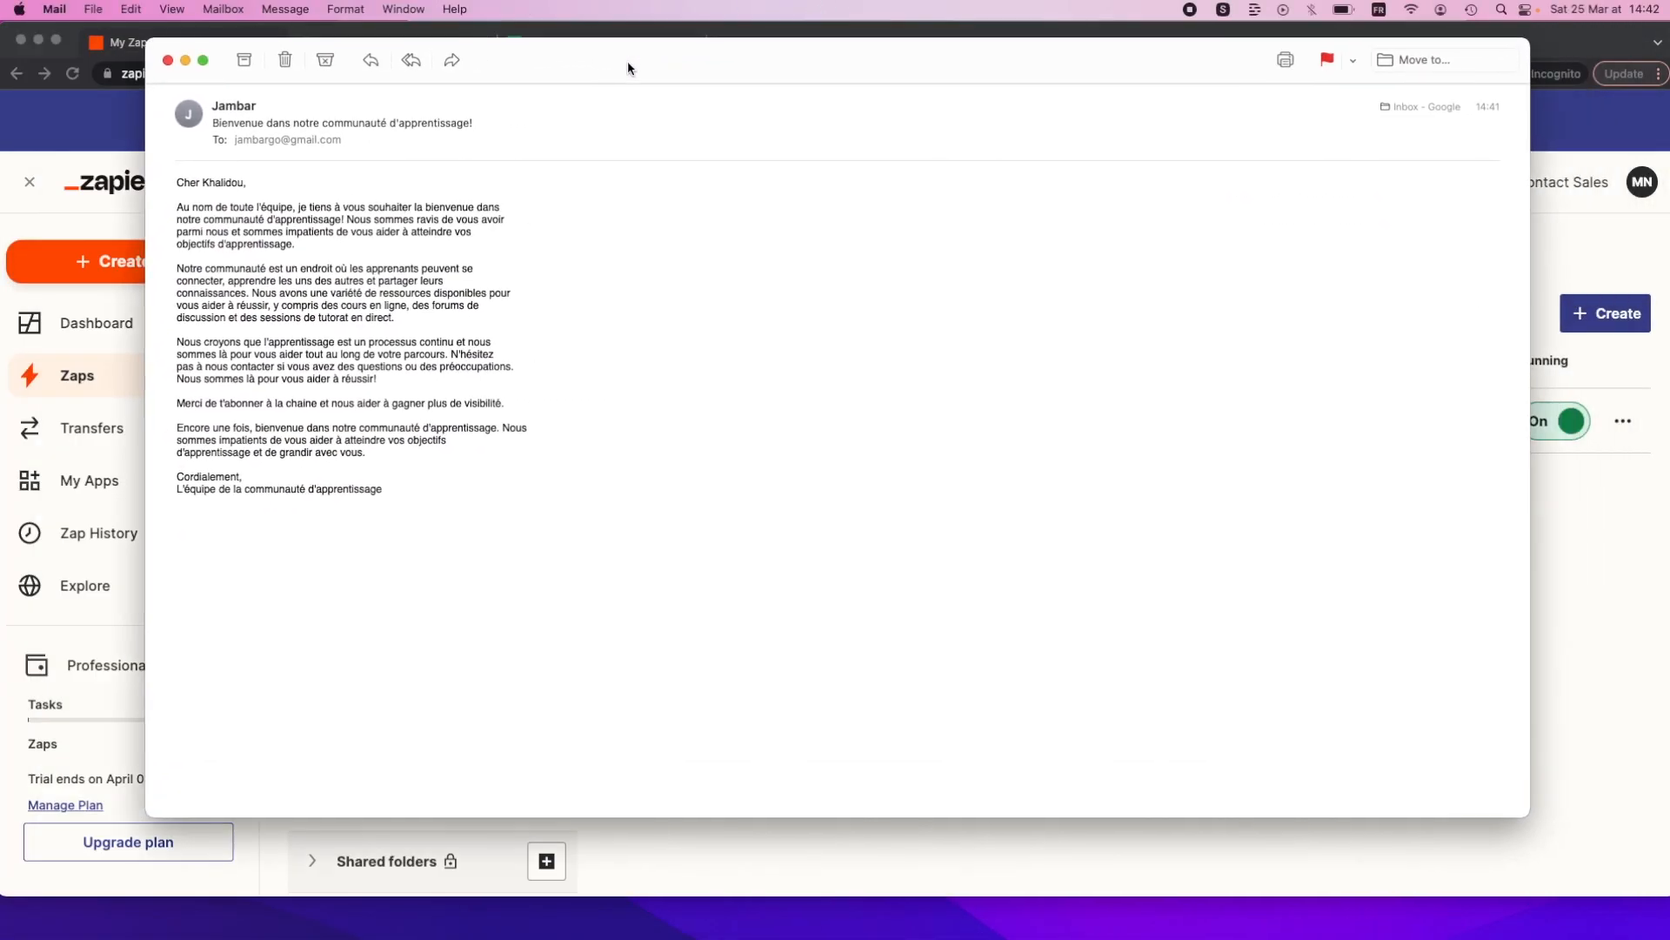
Maximise the received email 'Bienvenue dans notre communauté d'apprentissage!' to read its full French body.
double_click(628, 61)
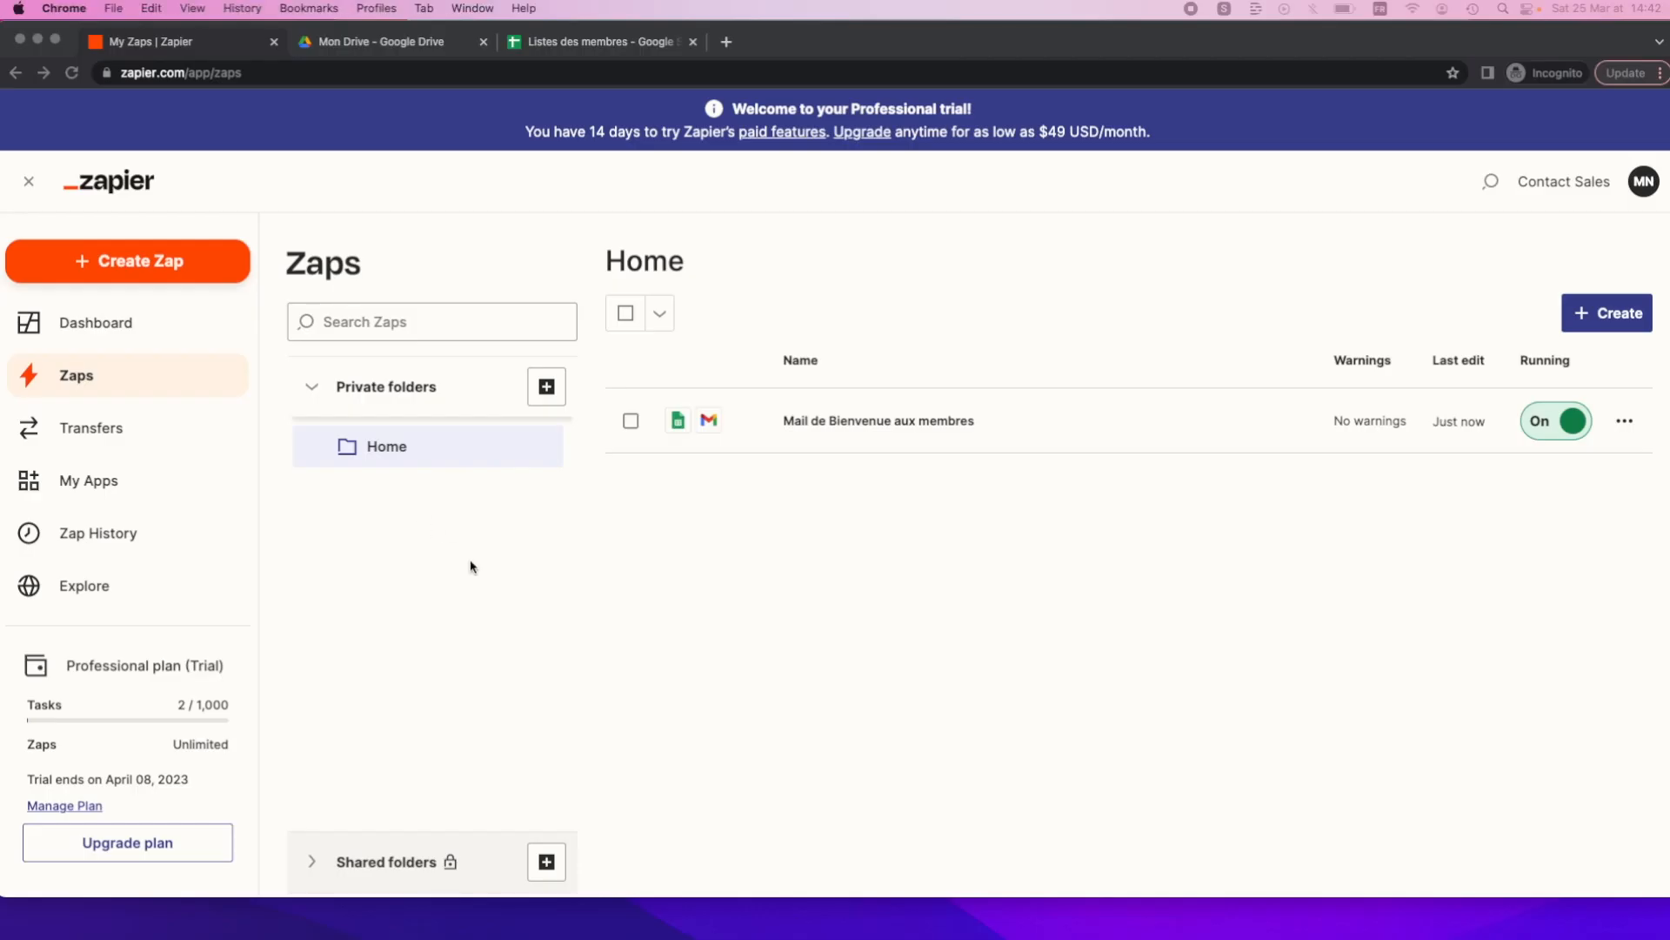
Bring the Zapier Zaps list back to the front, showing the welcome Zap running On.
left_click(470, 567)
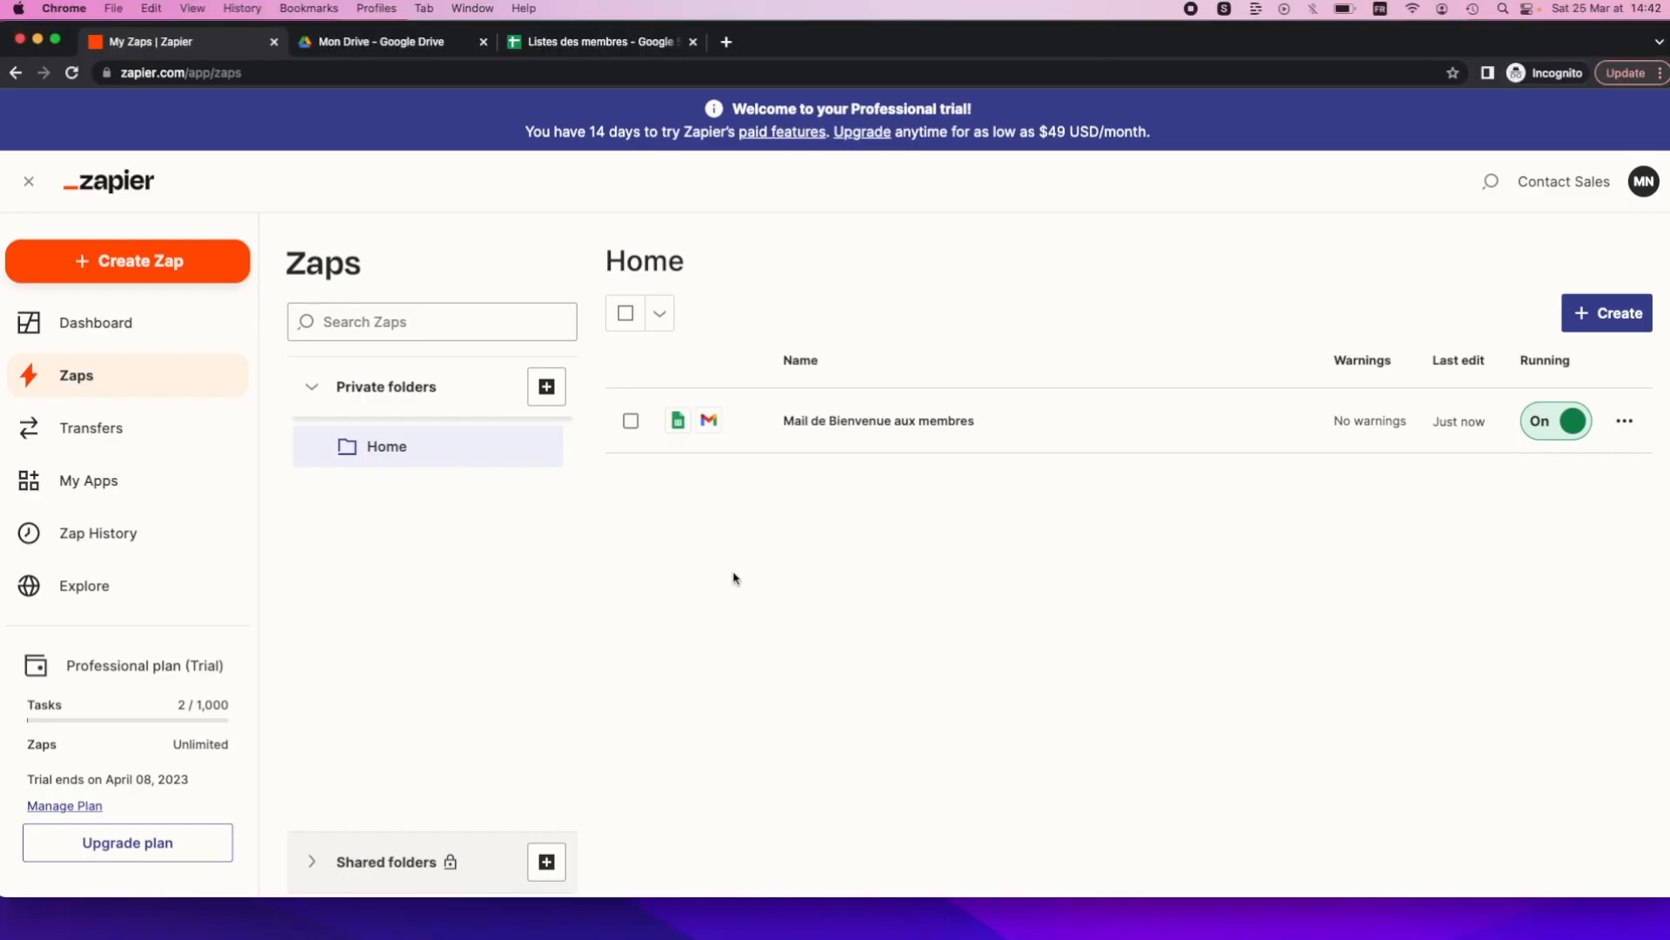